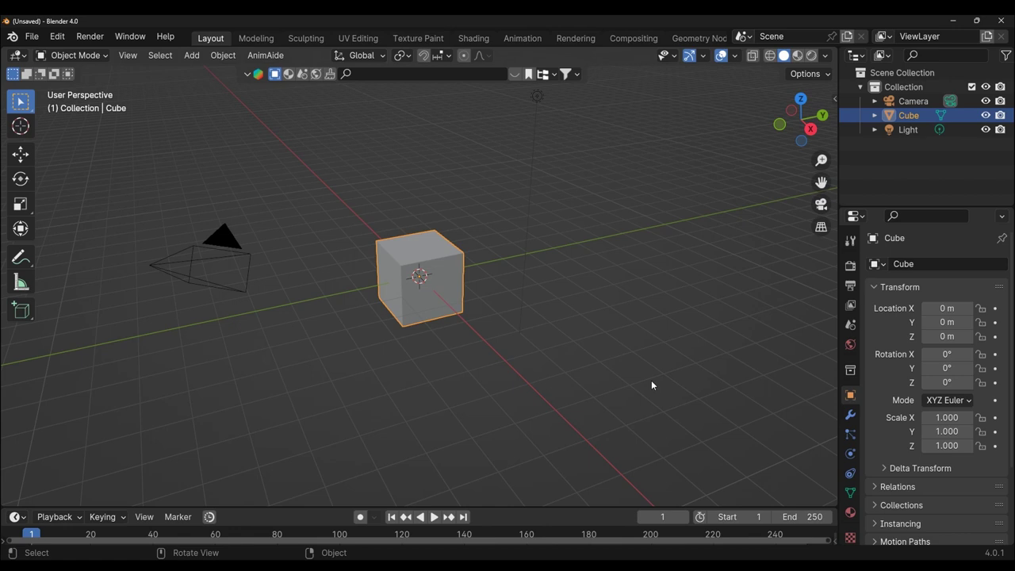
Step: From the front view, delete the default cube, leaving only the camera and light
key(KP_1)
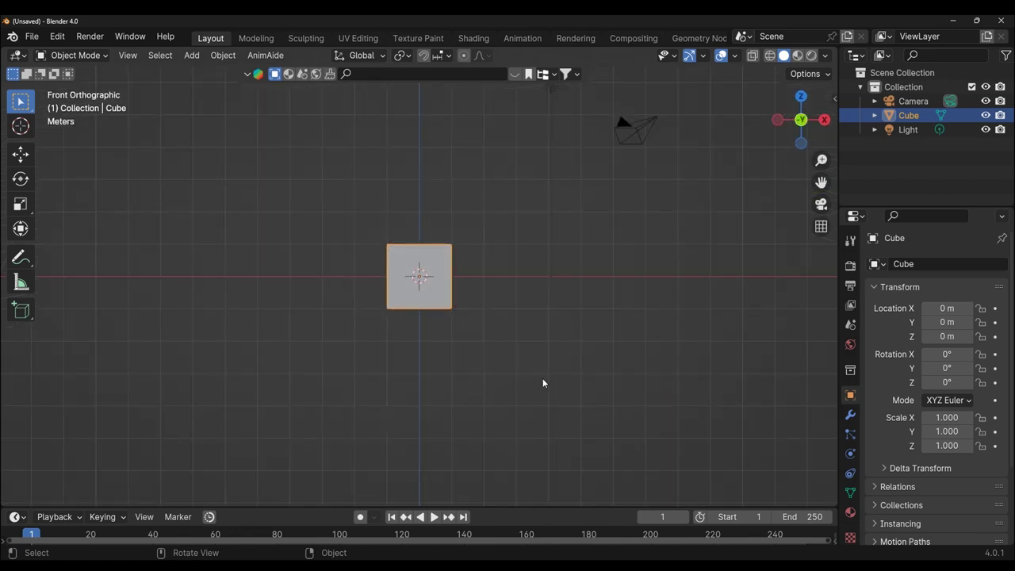
right_click(441, 267)
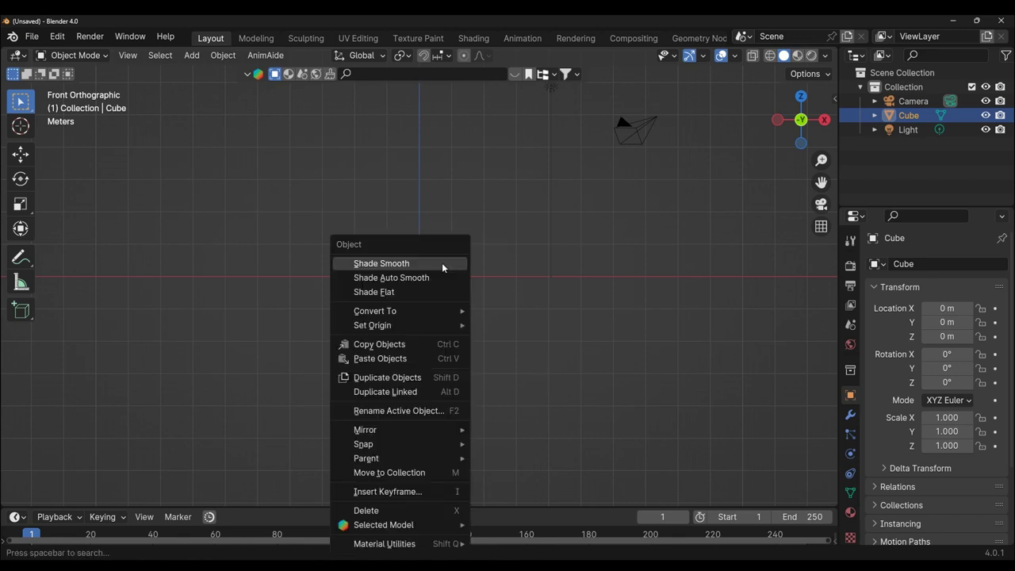
click(387, 513)
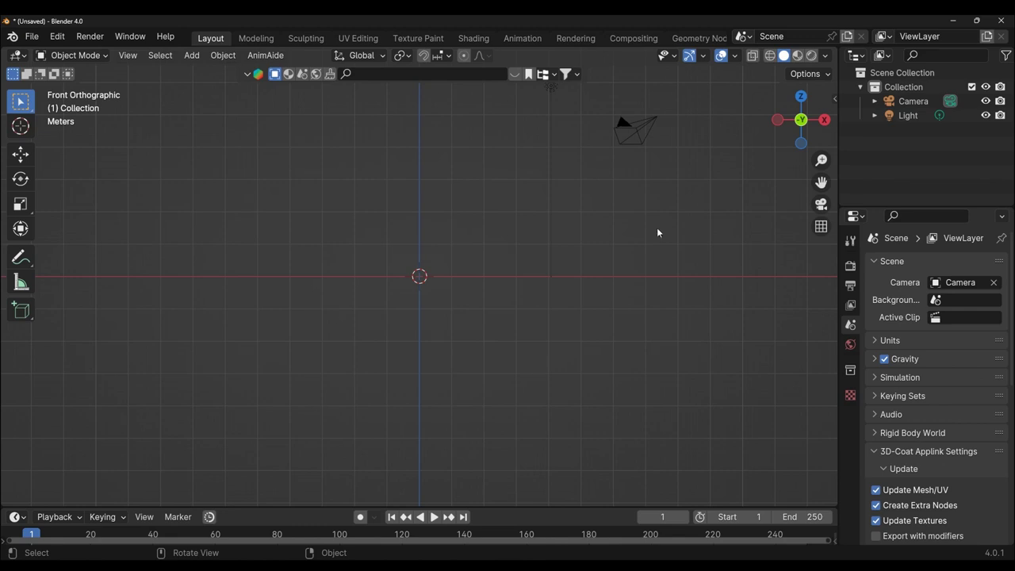
Step: Add a UV sphere at the origin with a 28cm radius
click(191, 56)
mouse_move(213, 71)
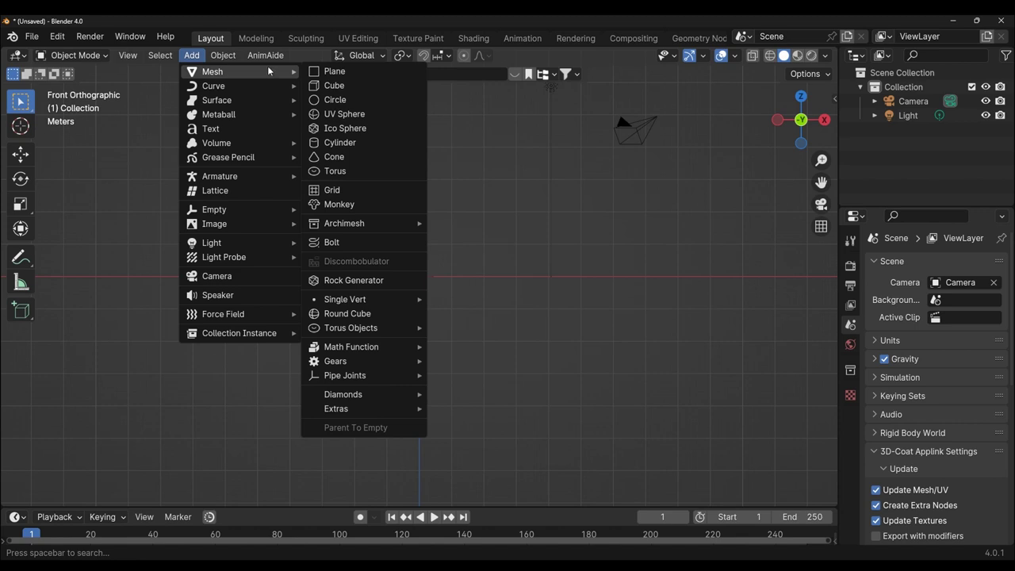
click(369, 117)
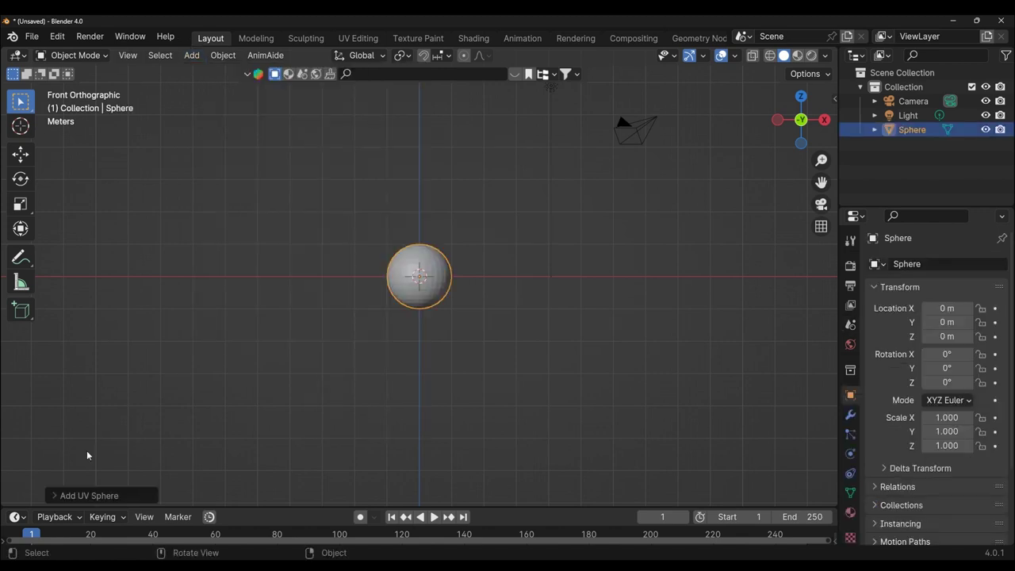
click(49, 497)
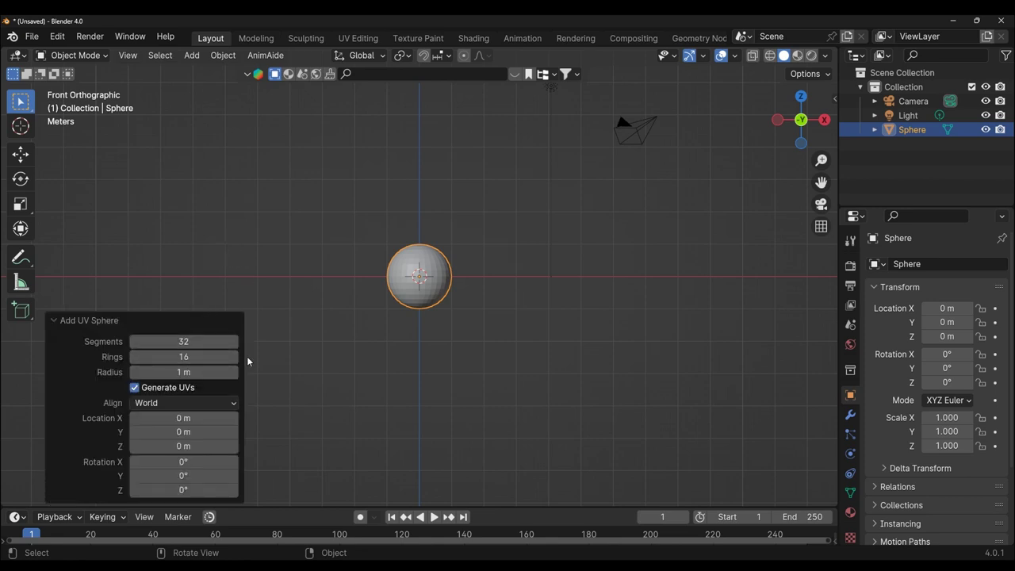
click(211, 373)
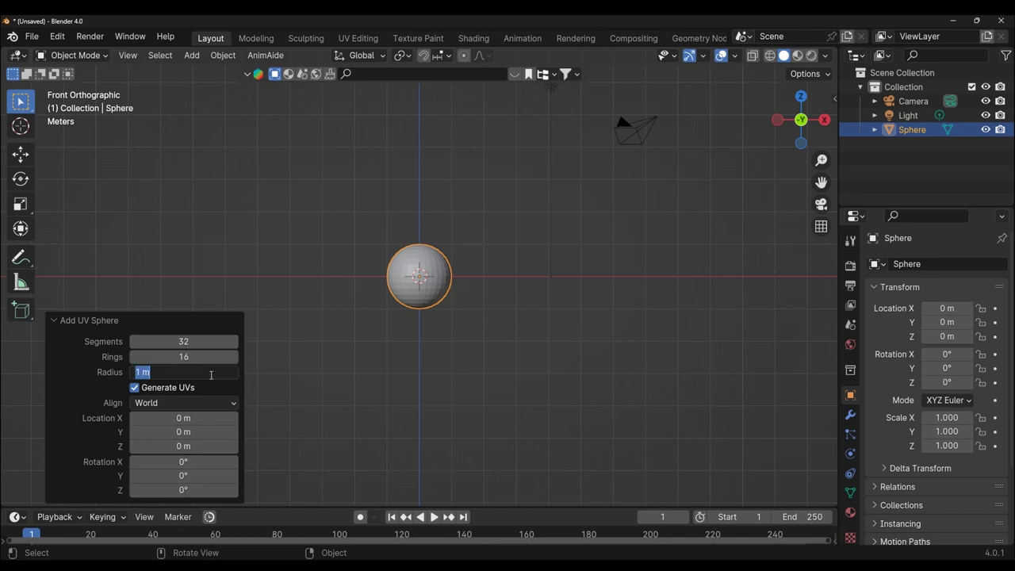
text(28)
text(c)
text(m)
key(Return)
scroll(510, 405, up, 6)
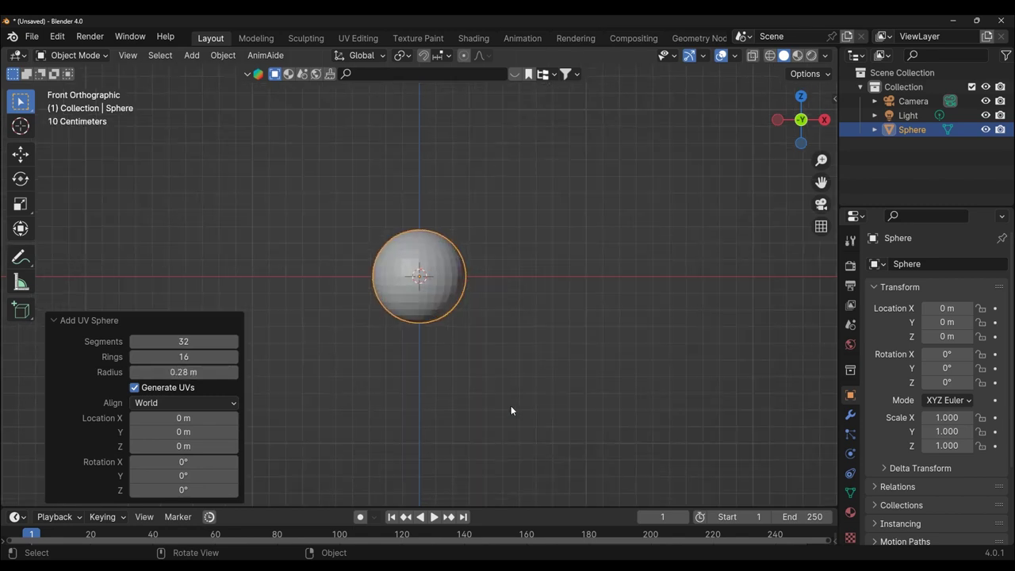
scroll(511, 405, up, 4)
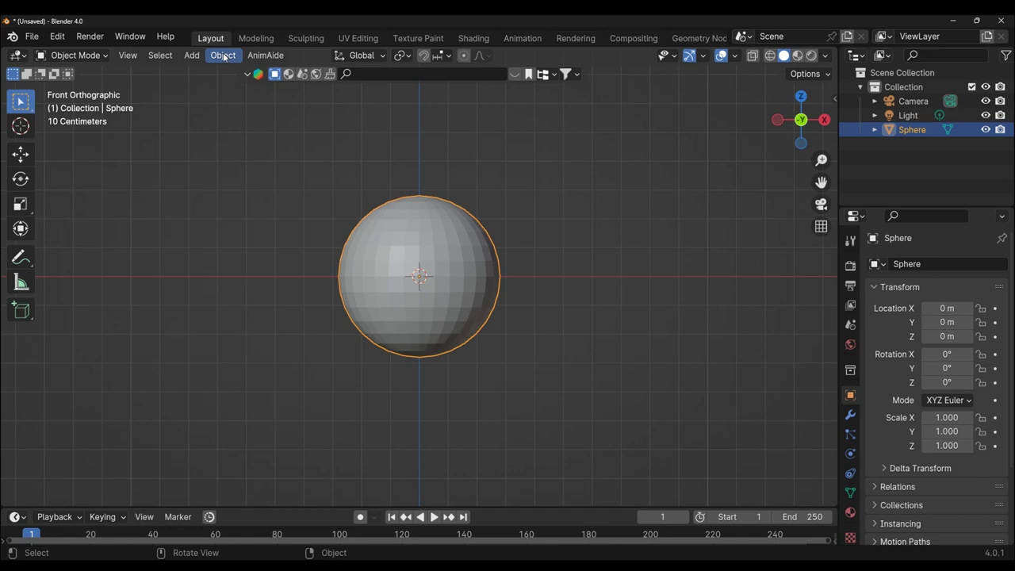
Step: Apply the sphere's scale and set its origin to geometry
click(225, 57)
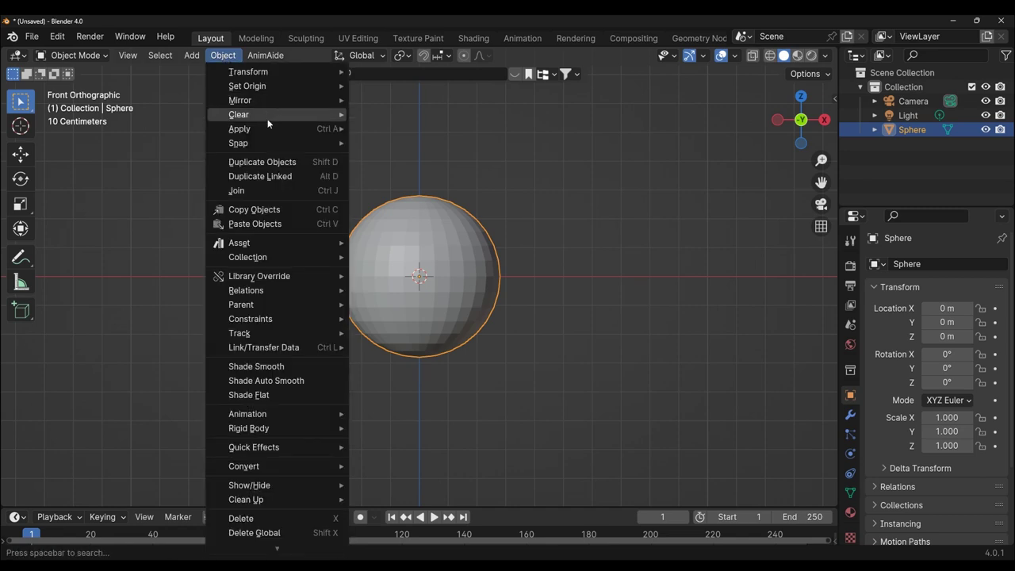
mouse_move(240, 129)
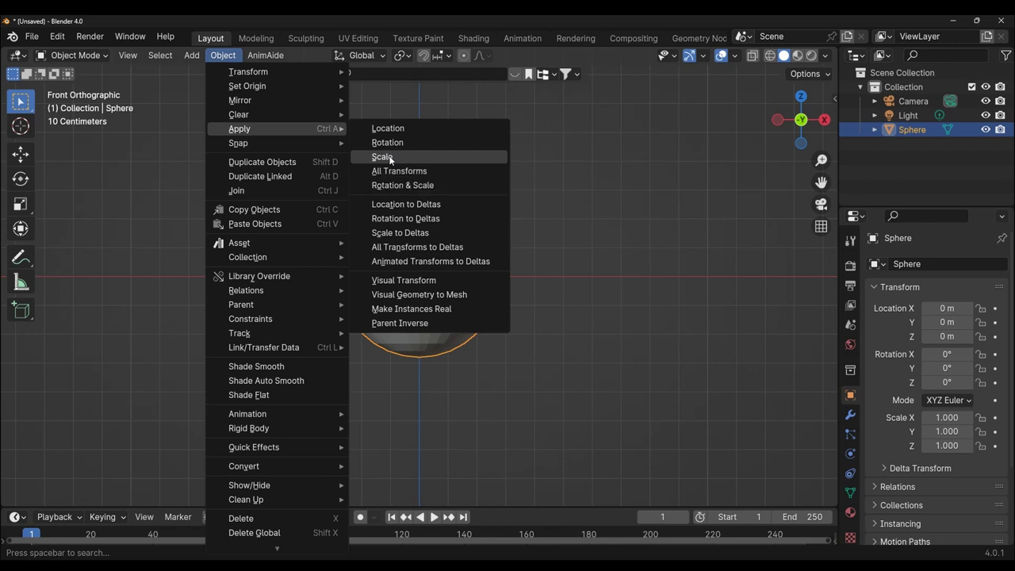
click(390, 158)
click(240, 57)
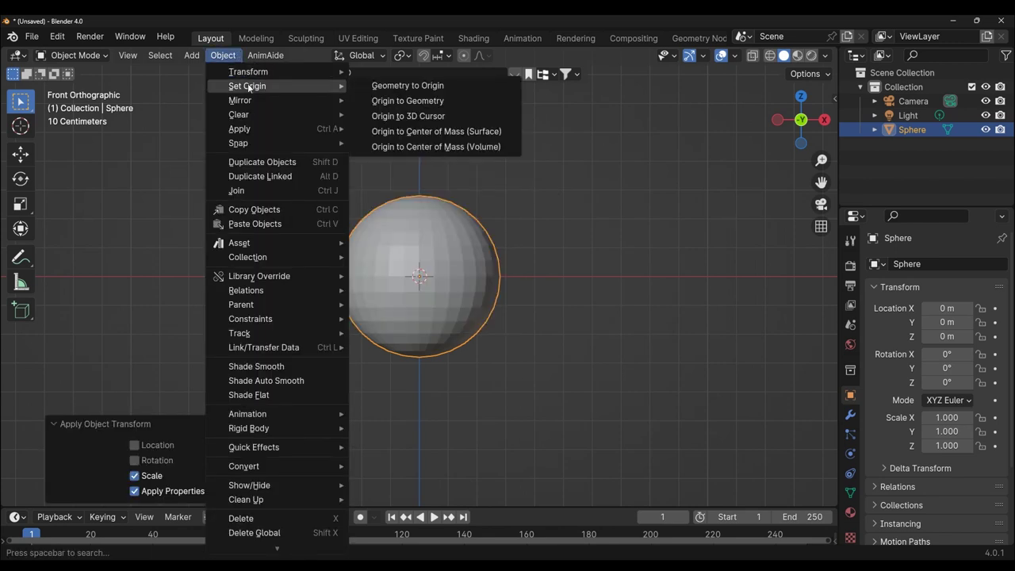
click(413, 101)
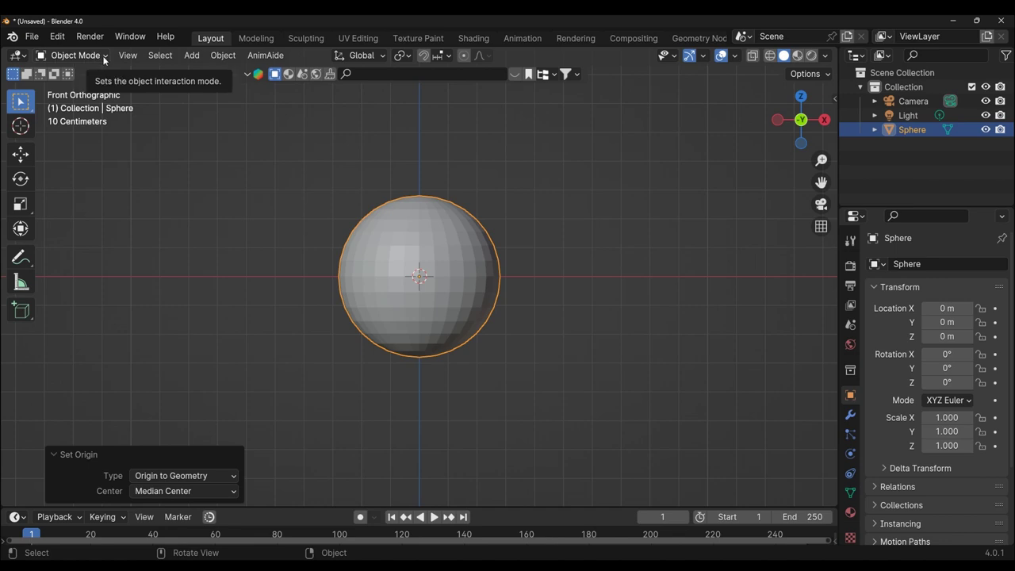
Step: In Edit Mode with X-Ray on, box-select the sphere's upper-half faces
click(104, 55)
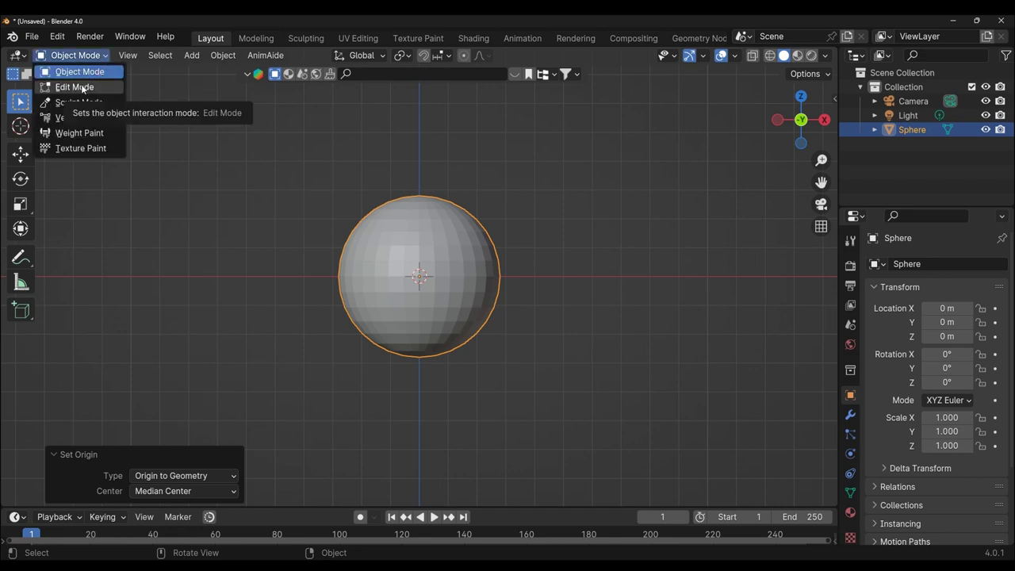
click(83, 89)
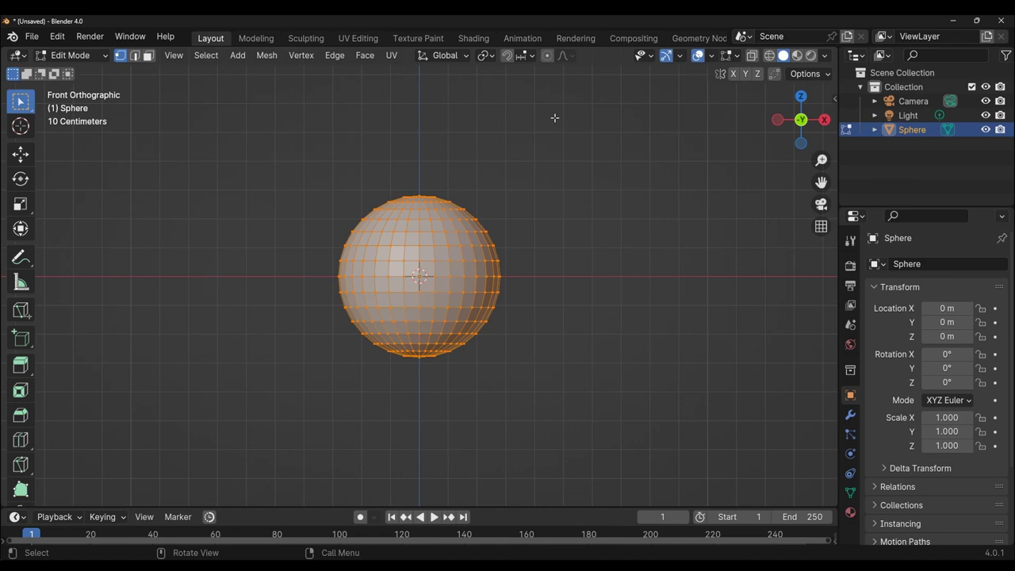
click(753, 62)
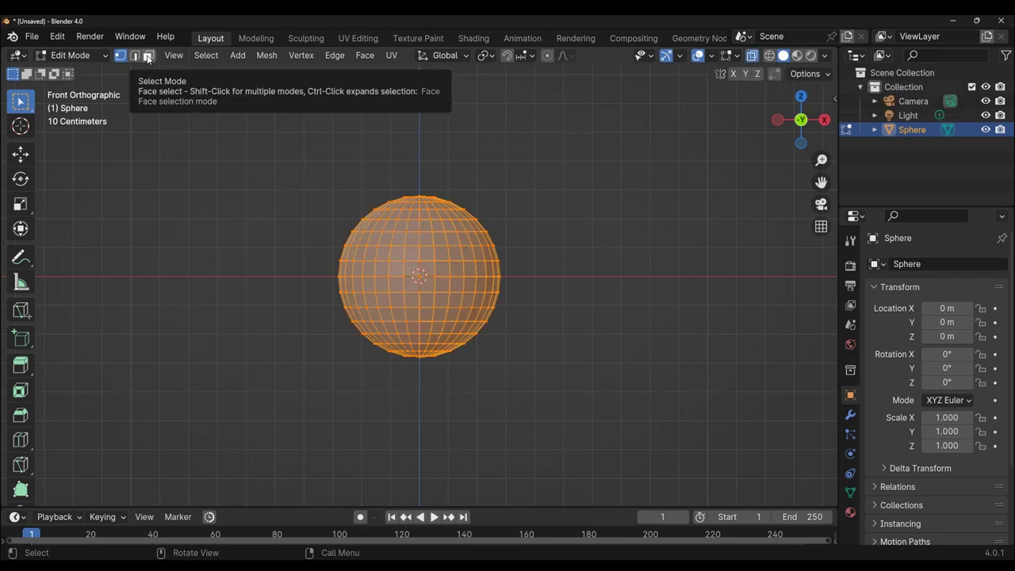
click(148, 58)
drag(268, 127, 535, 275)
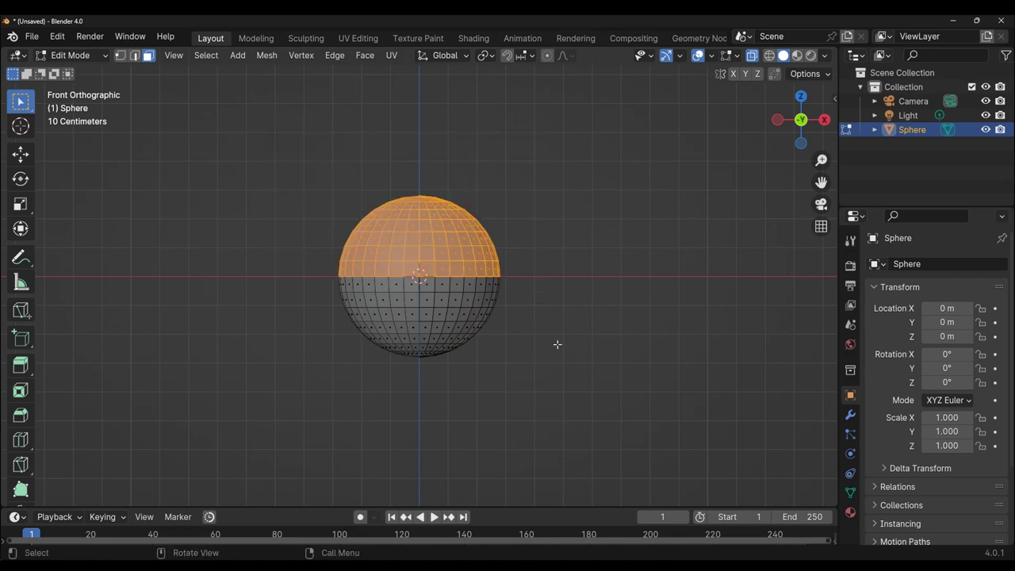
mouse_move(589, 376)
middle_down()
mouse_move(497, 408)
mouse_move(438, 412)
mouse_move(583, 400)
middle_up()
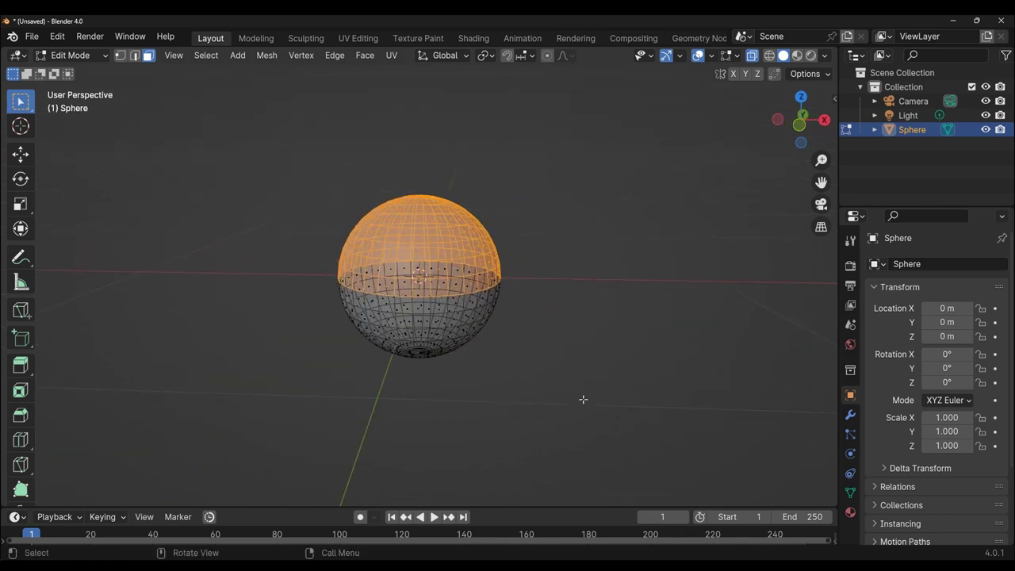
Step: Delete the selected upper faces, return to Object Mode and turn X-Ray off
key(KP_1)
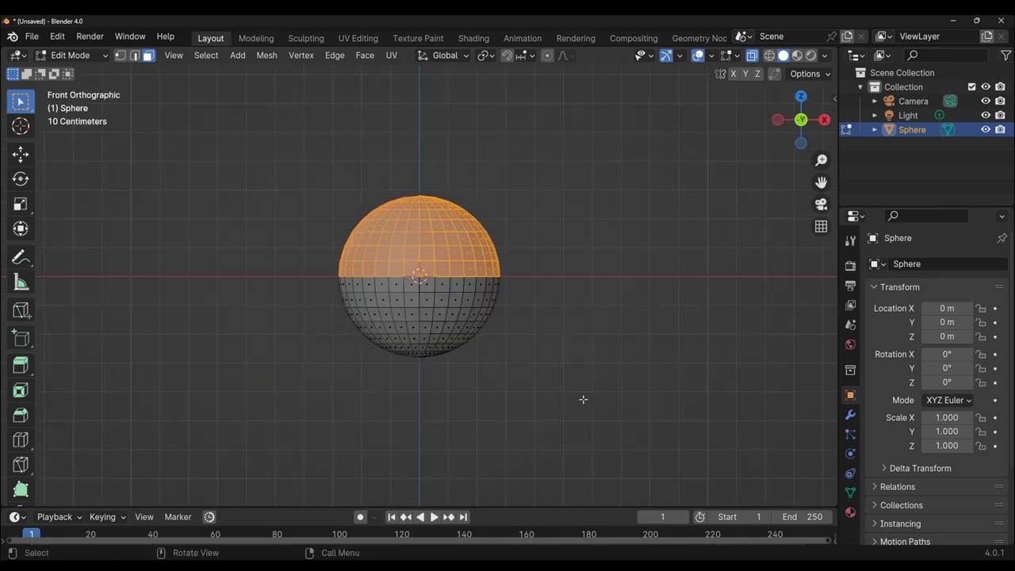
key(x)
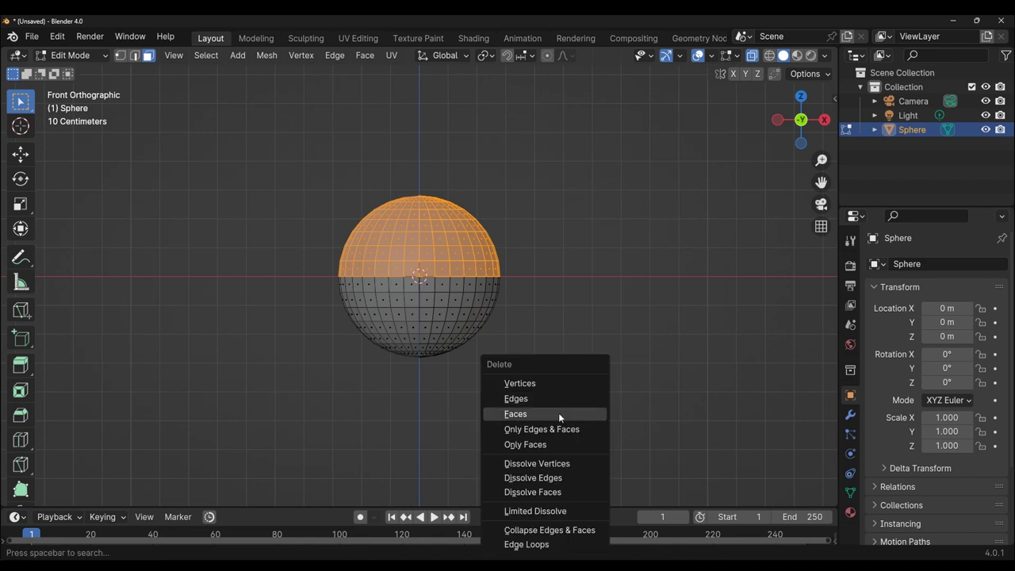
click(559, 413)
key(Tab)
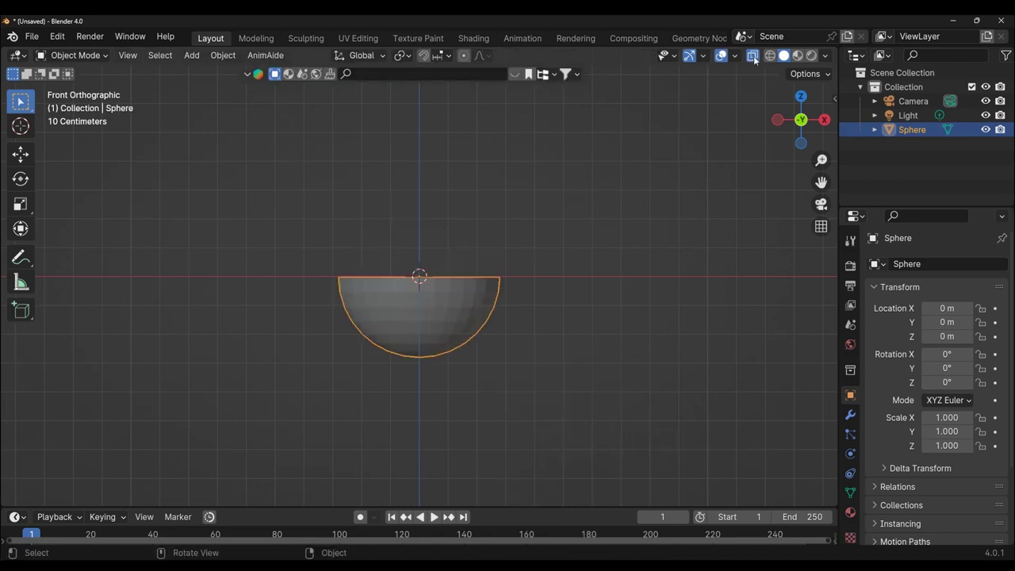
click(753, 57)
Step: Raise the hemisphere about 0.28 m onto the grid and show its modifier properties
scroll(742, 317, up, 3)
click(20, 153)
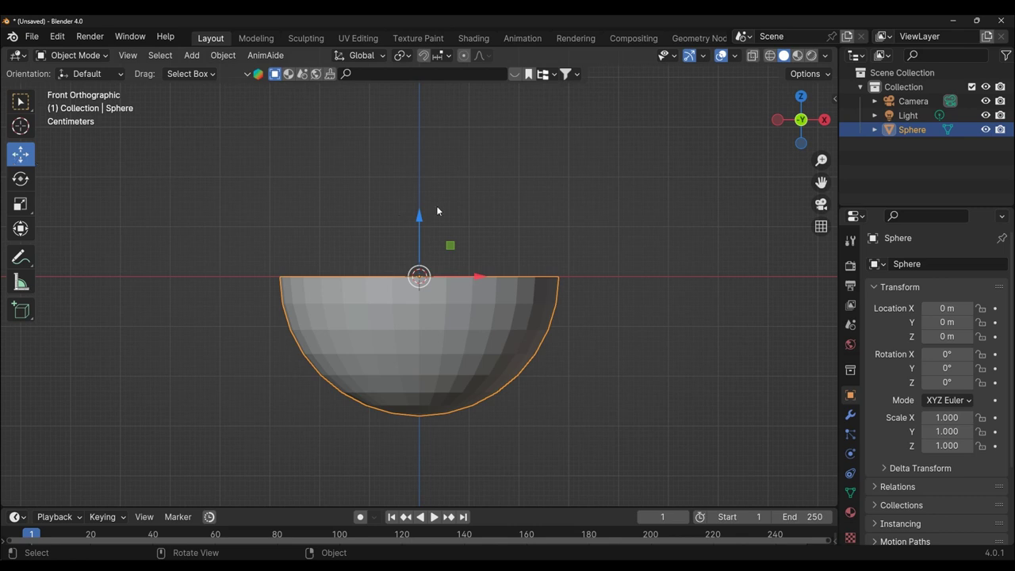
drag(418, 215, 414, 64)
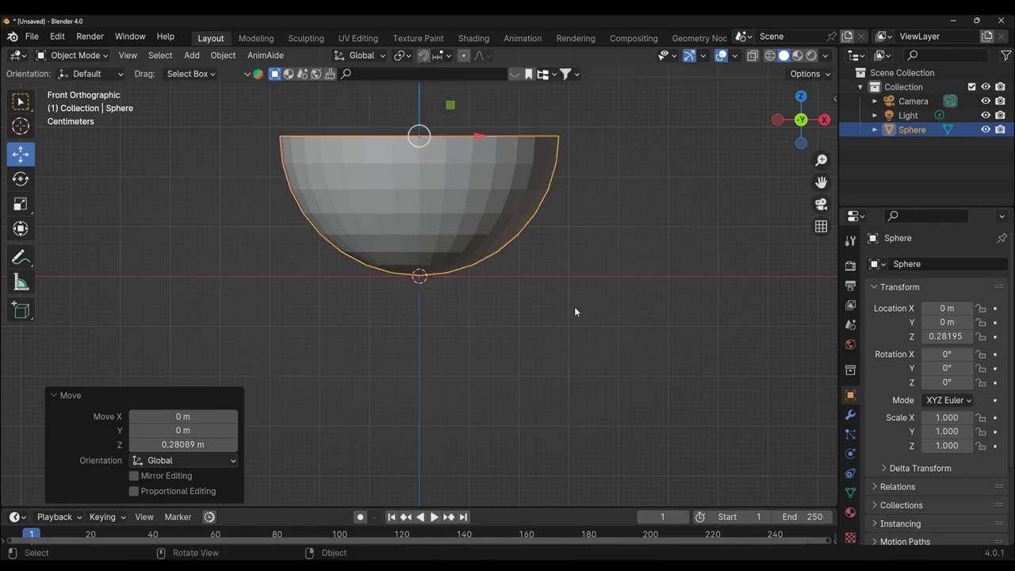
mouse_move(575, 312)
middle_down()
mouse_move(569, 340)
mouse_move(458, 401)
mouse_move(547, 388)
middle_up()
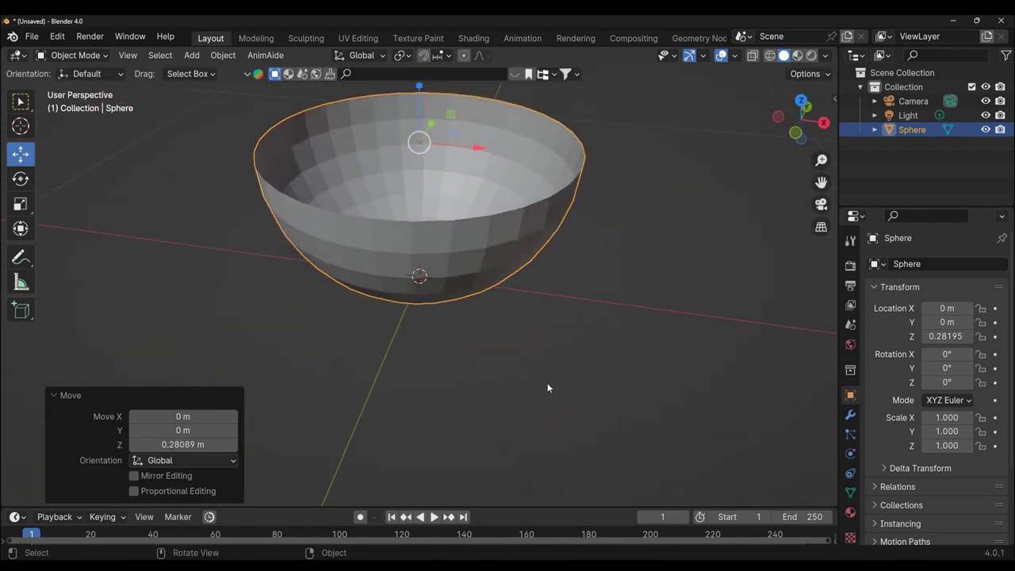
click(850, 414)
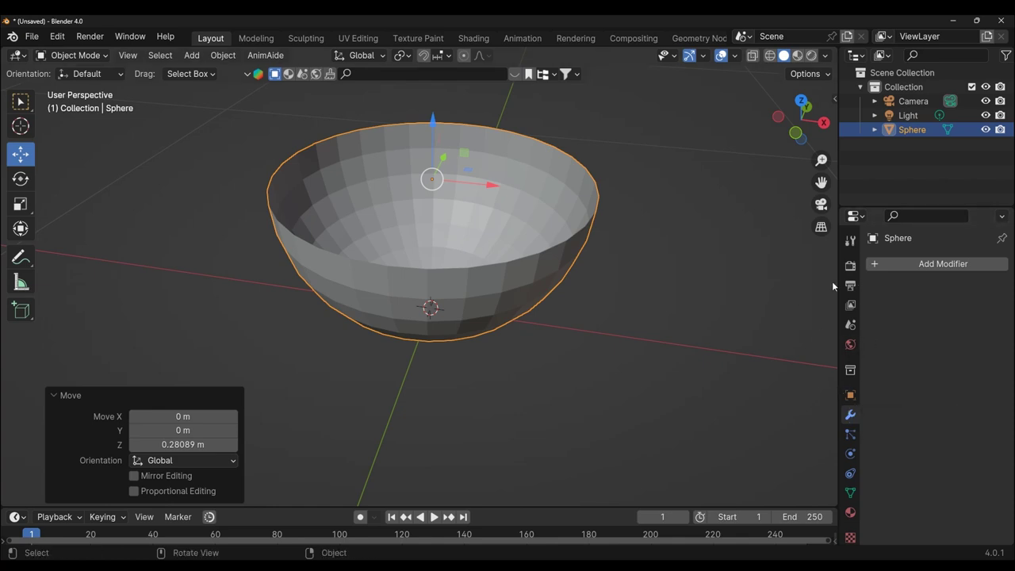
drag(835, 280, 785, 280)
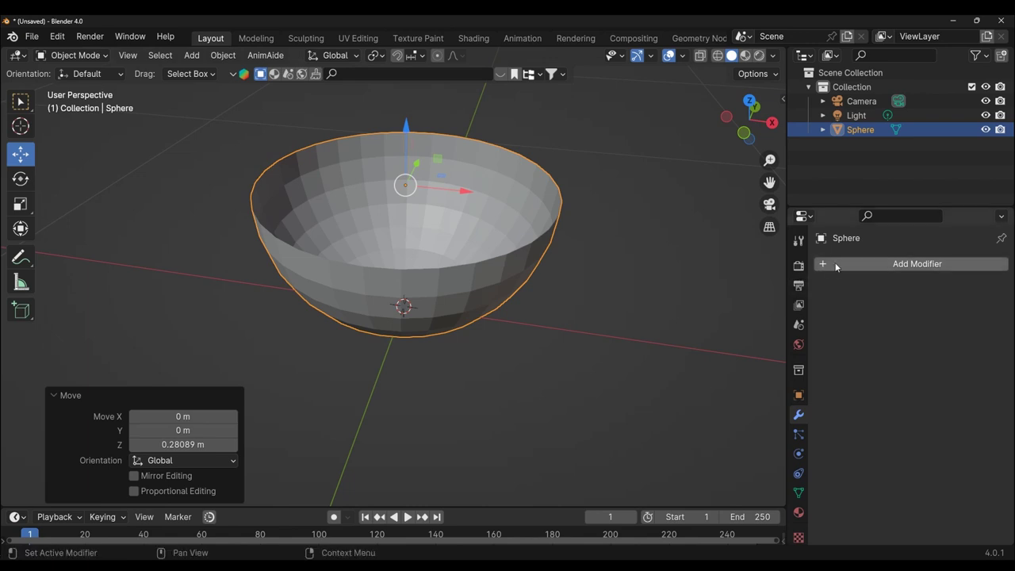
Step: Add a Subdivision Surface modifier with viewport level 2 to smooth the bowl
key(ctrl+1)
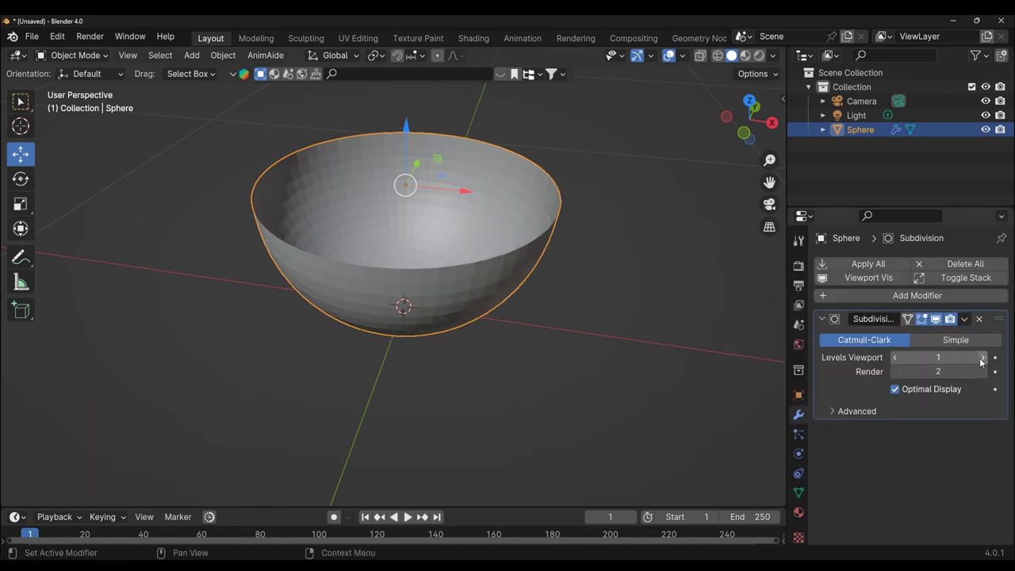
click(983, 360)
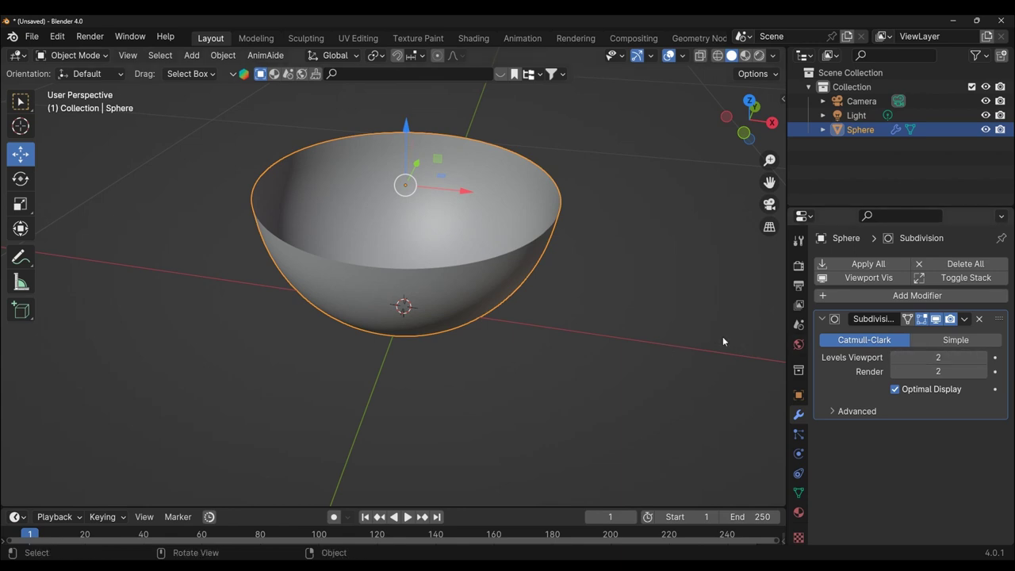
click(823, 320)
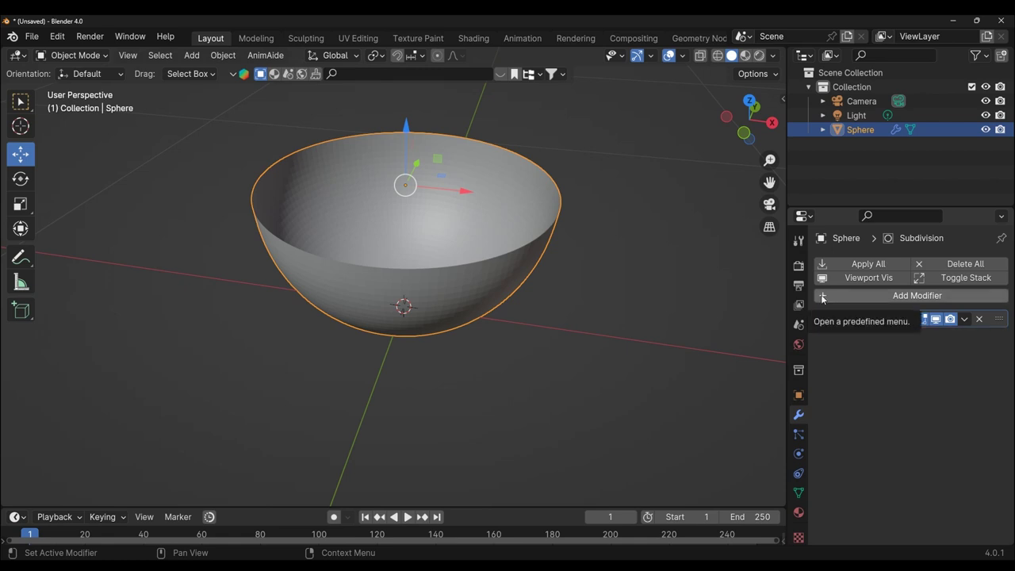
Step: Add a Solidify modifier with thickness 0.003 m and collapse its panel
click(823, 296)
click(774, 295)
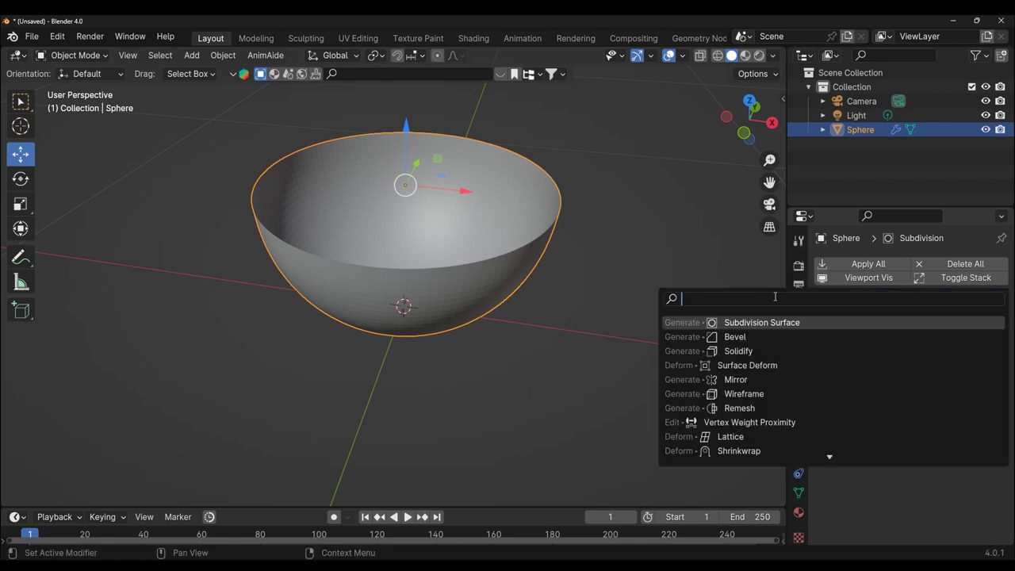
click(717, 351)
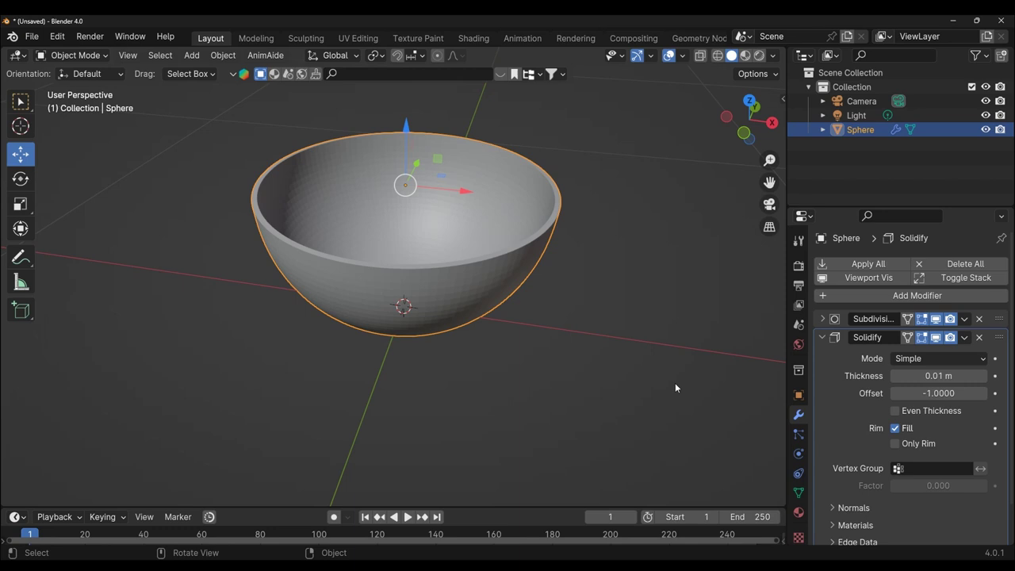
click(953, 376)
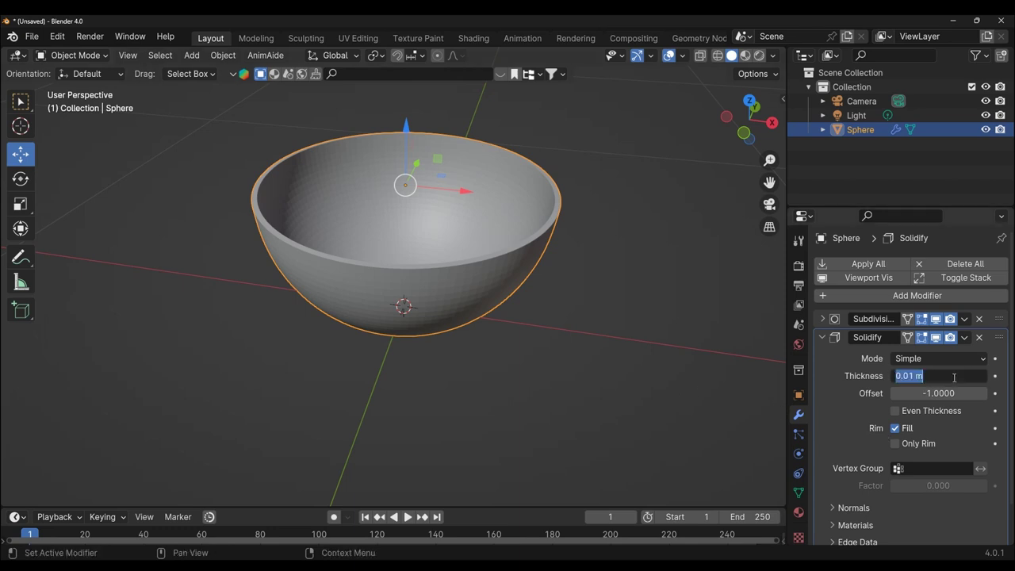
text(0.003)
key(Return)
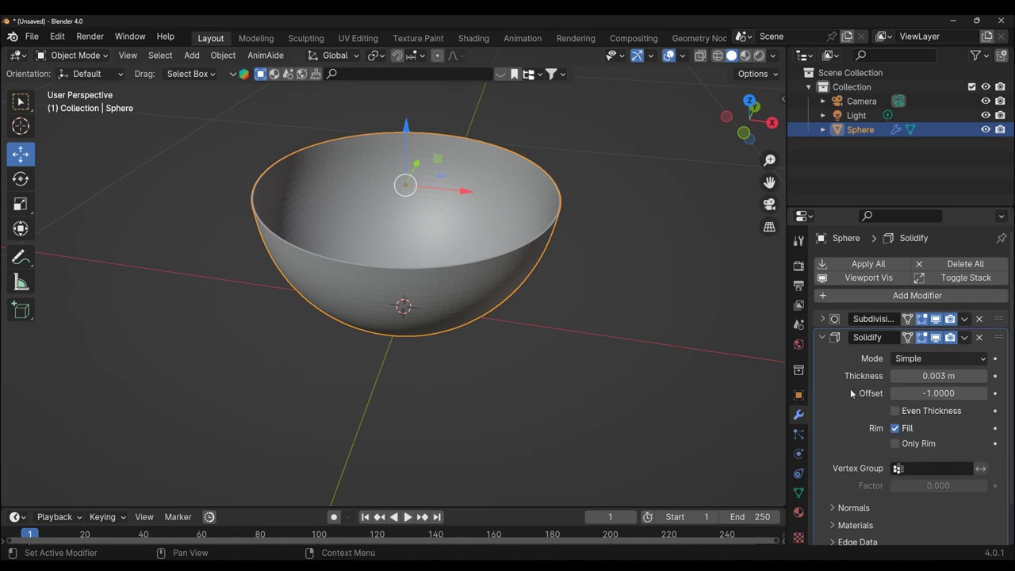
scroll(873, 446, down, 2)
scroll(872, 445, up, 2)
click(821, 337)
key(KP_1)
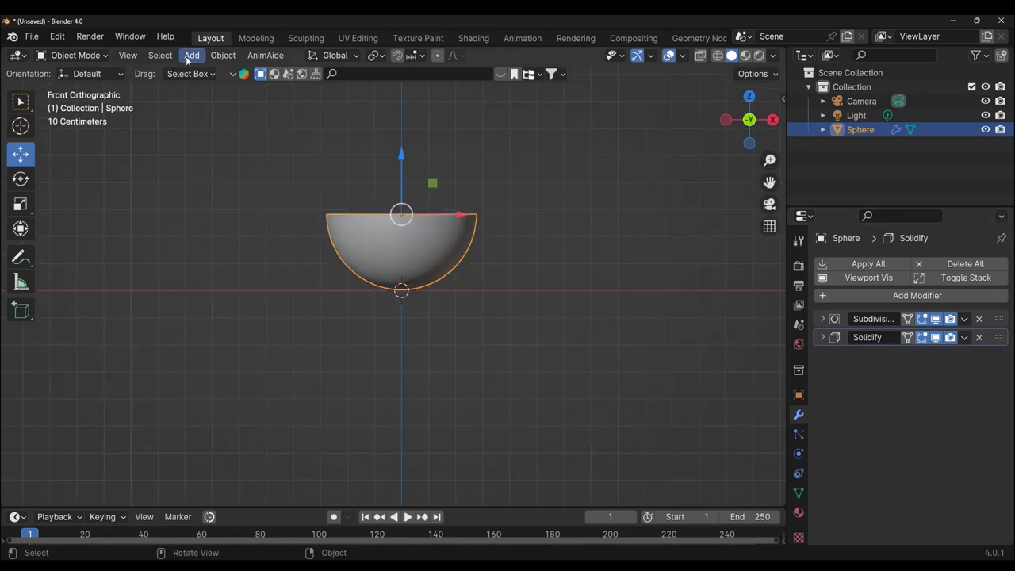
Step: Add a 2 m plane under the bowl and make Scene Collection active
click(188, 61)
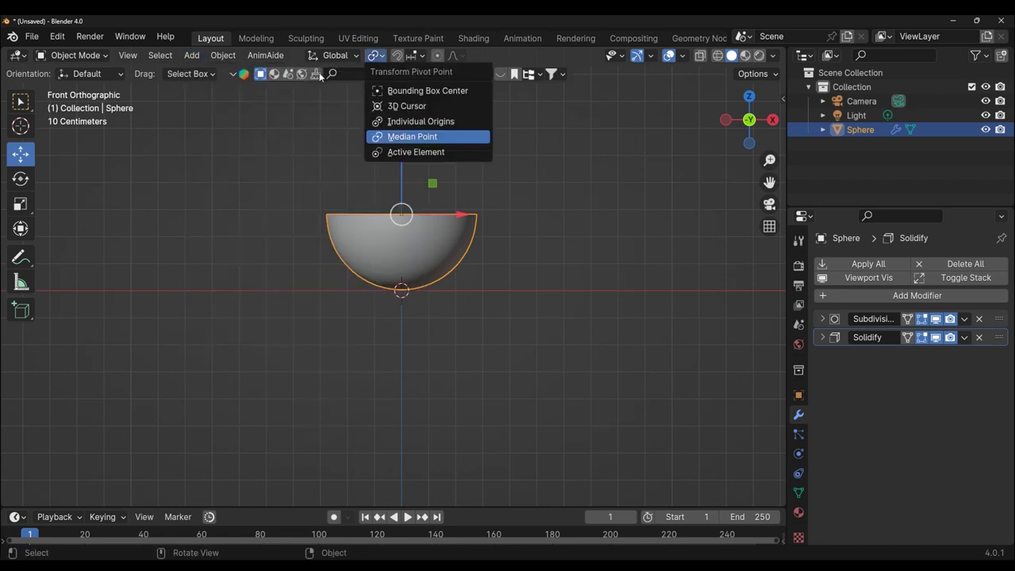
click(196, 56)
mouse_move(213, 71)
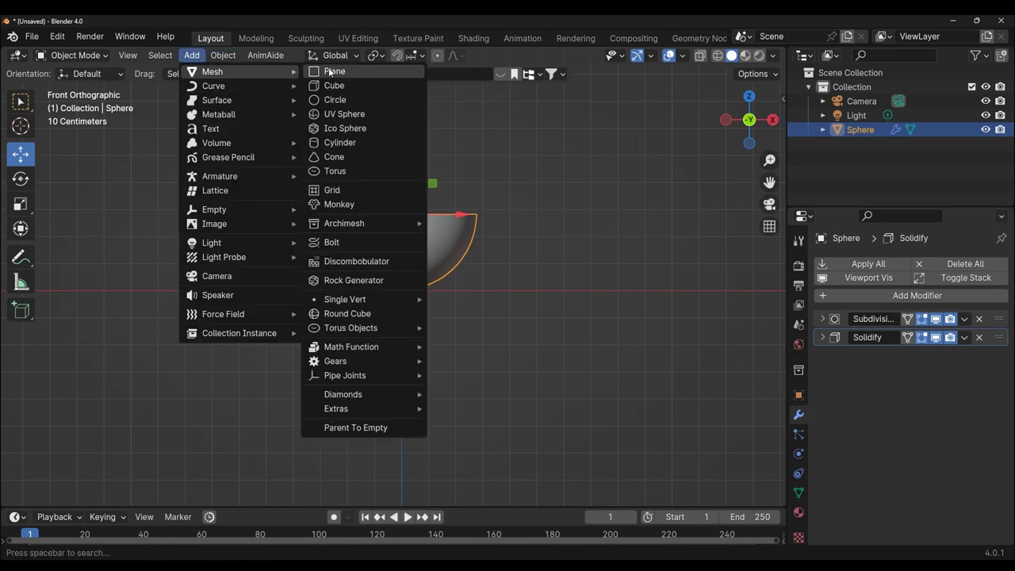
click(335, 72)
middle_drag(506, 296, 423, 356)
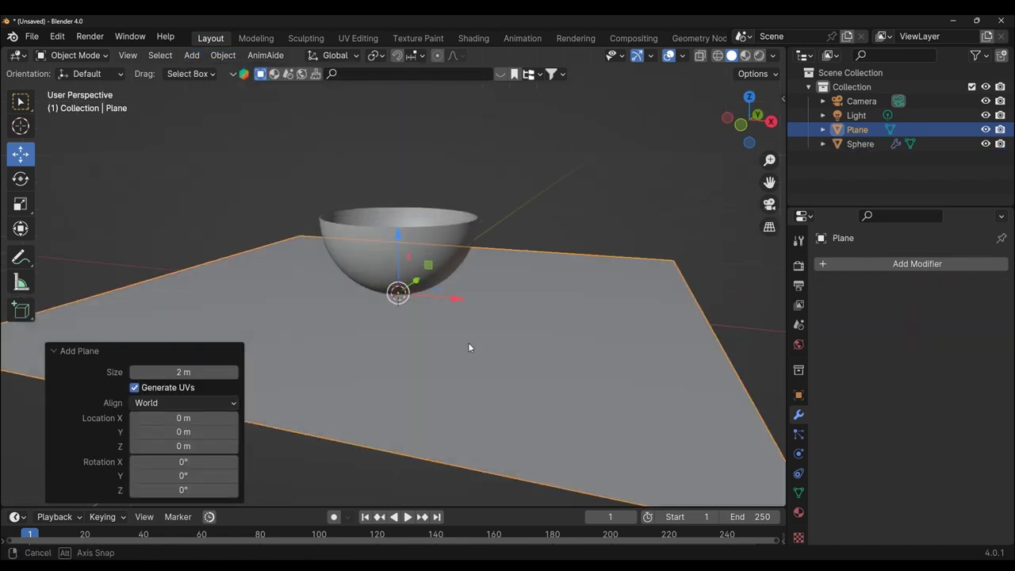
scroll(424, 356, down, 2)
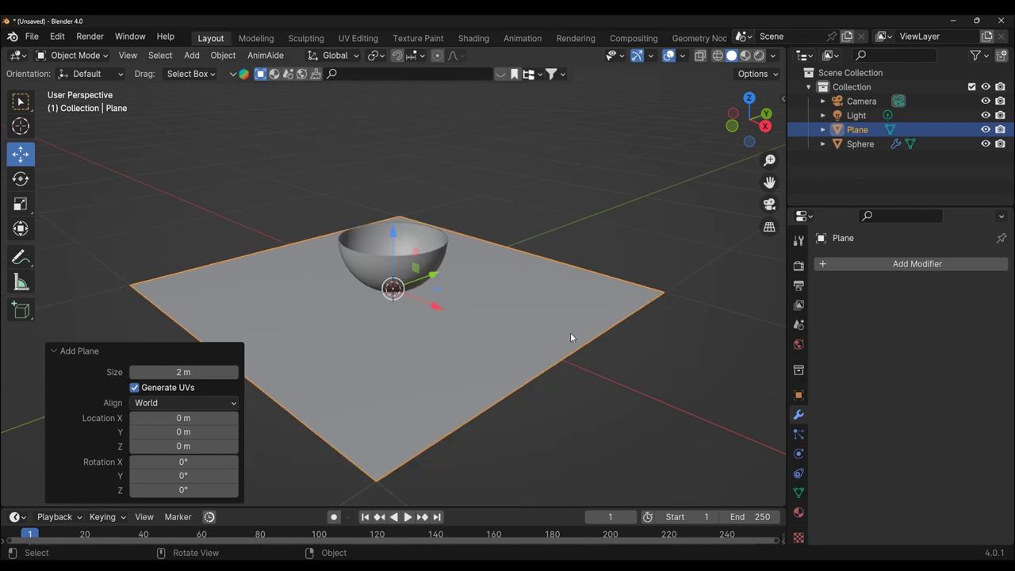
middle_drag(570, 337, 617, 350)
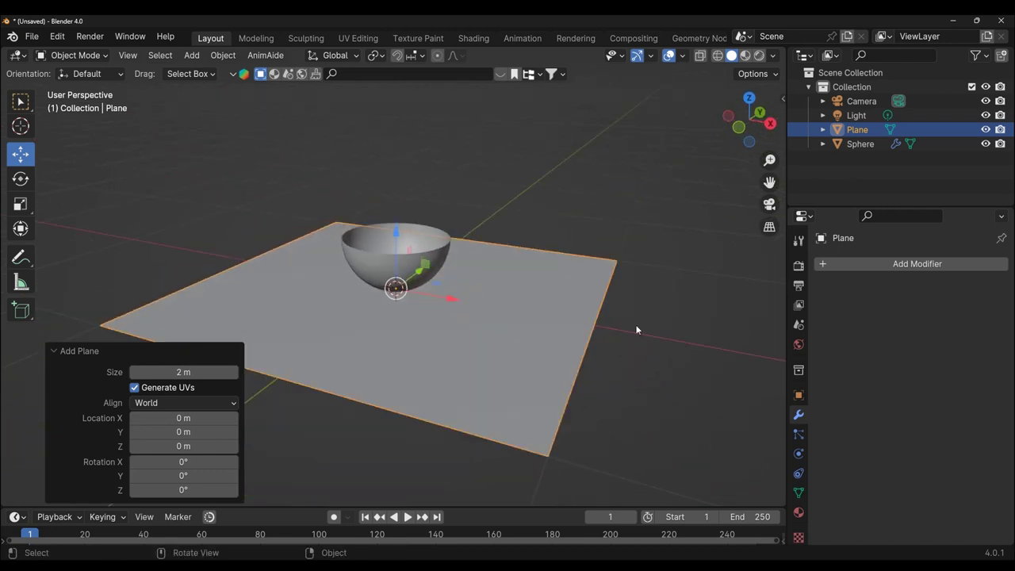
click(835, 73)
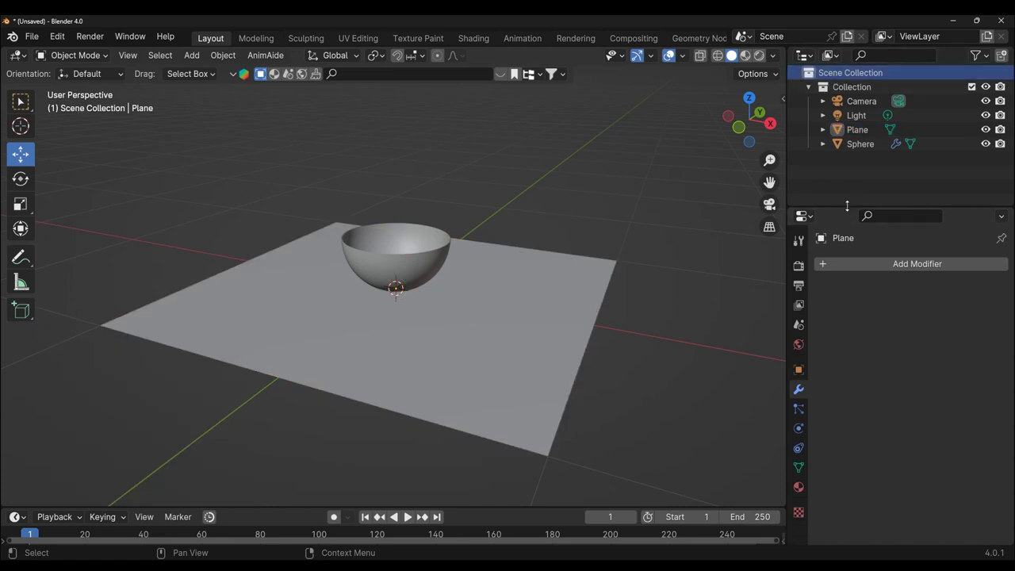
drag(847, 206, 852, 242)
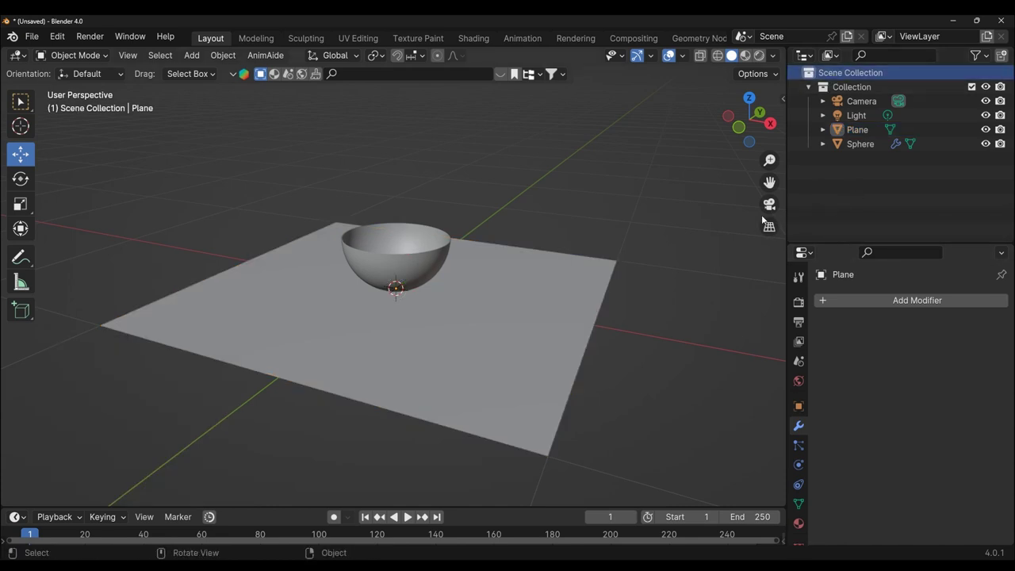
Step: Create a new collection in the Outliner and rename it 'sfere'
click(1002, 56)
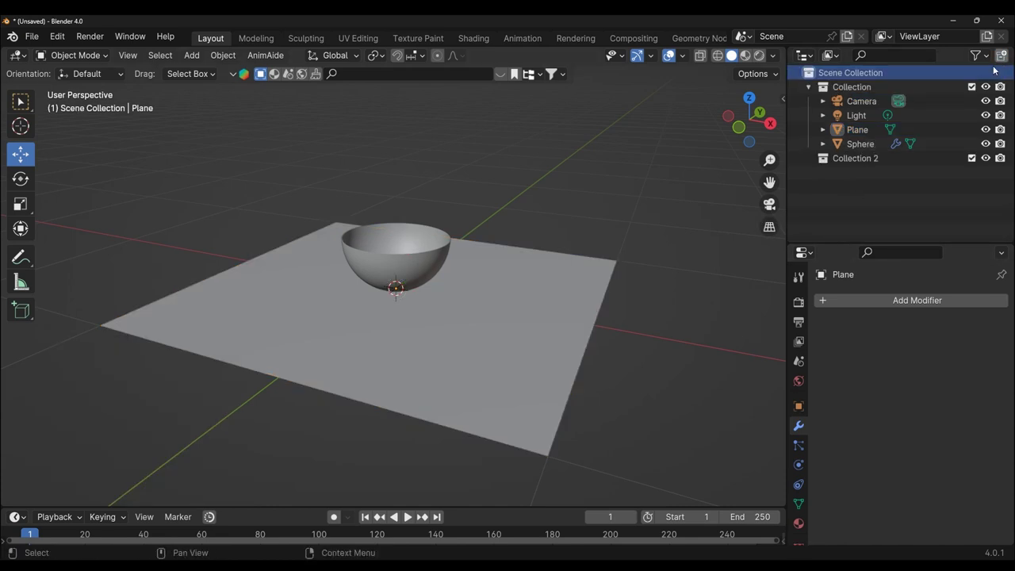
double_click(855, 158)
key(BackSpace)
text(sfere)
key(Return)
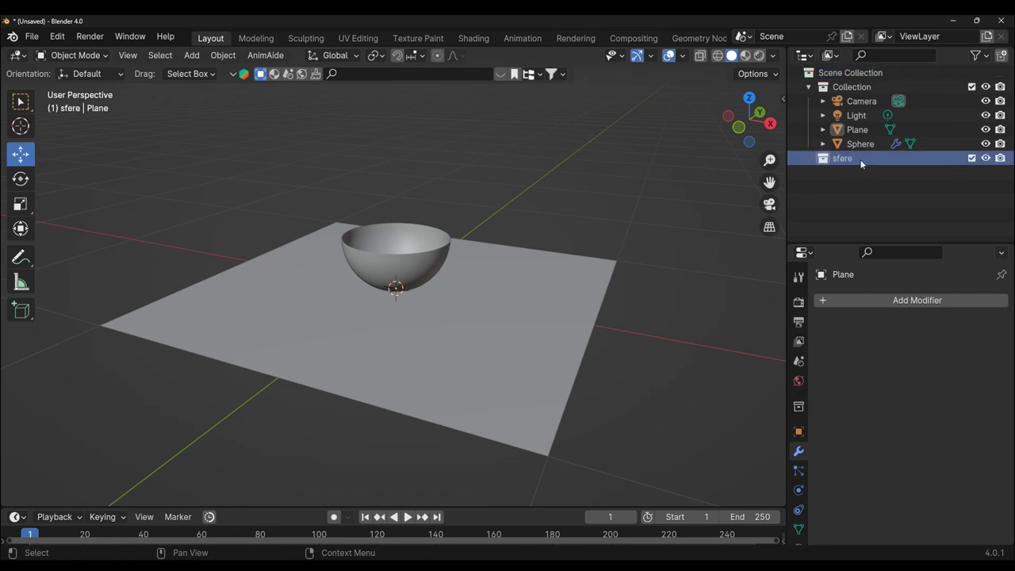
key(KP_1)
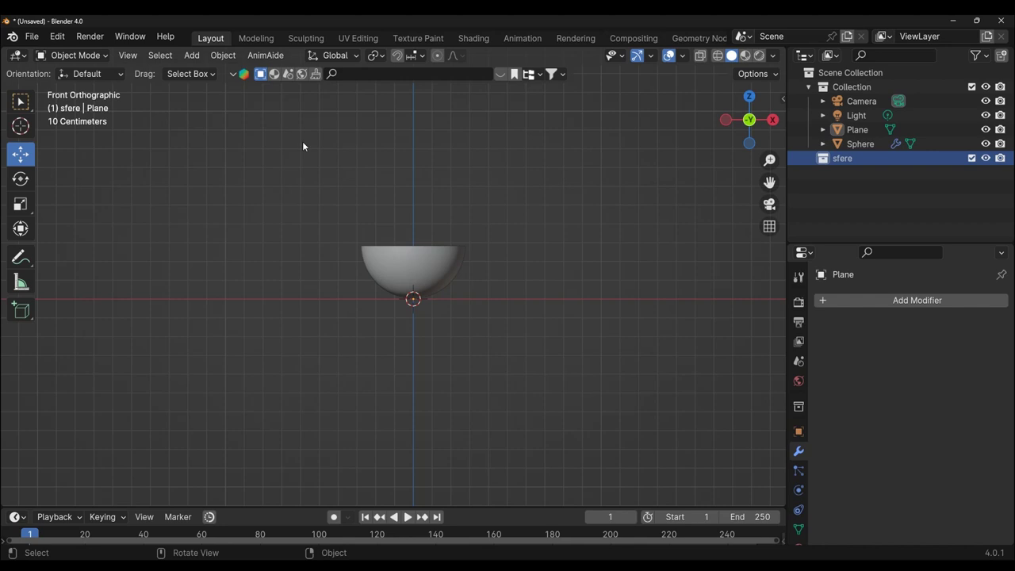
Step: Add a small UV sphere to sfere, scaled down and lifted about 0.67 m
click(192, 56)
click(335, 113)
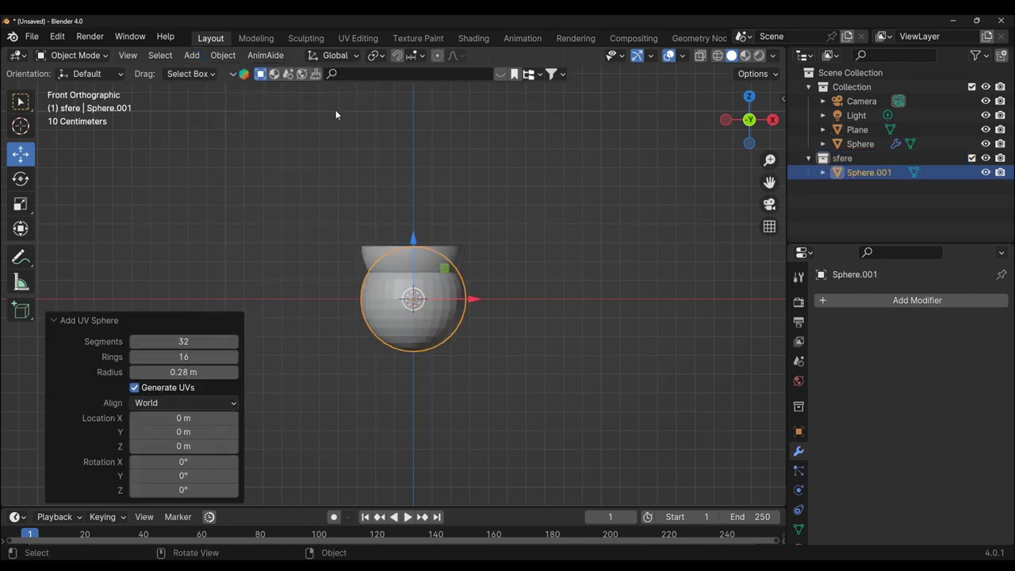
key(s)
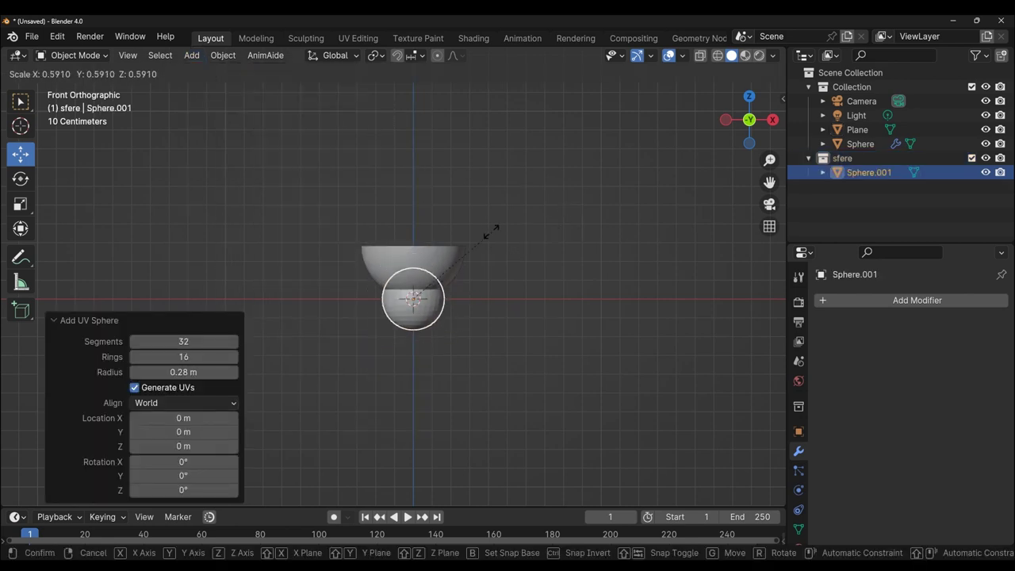
click(422, 264)
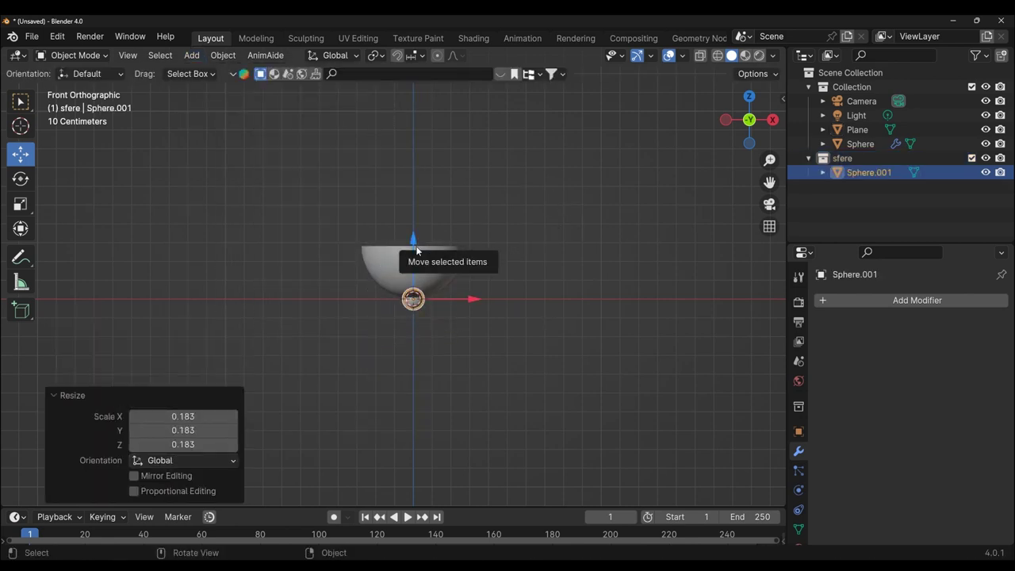
drag(411, 244, 413, 172)
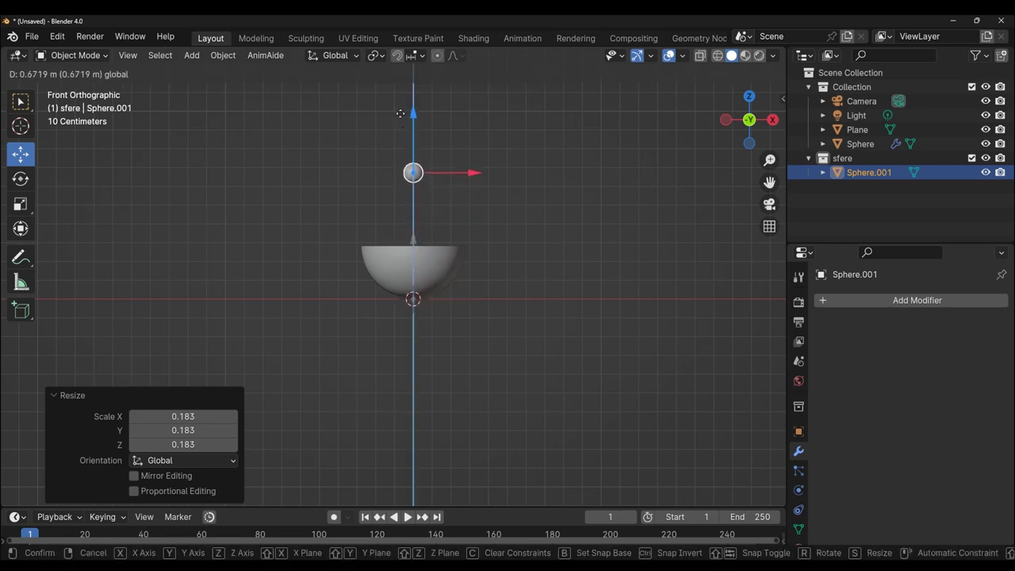
mouse_move(413, 172)
middle_down()
mouse_move(479, 246)
mouse_move(357, 310)
mouse_move(332, 340)
mouse_move(396, 264)
middle_up()
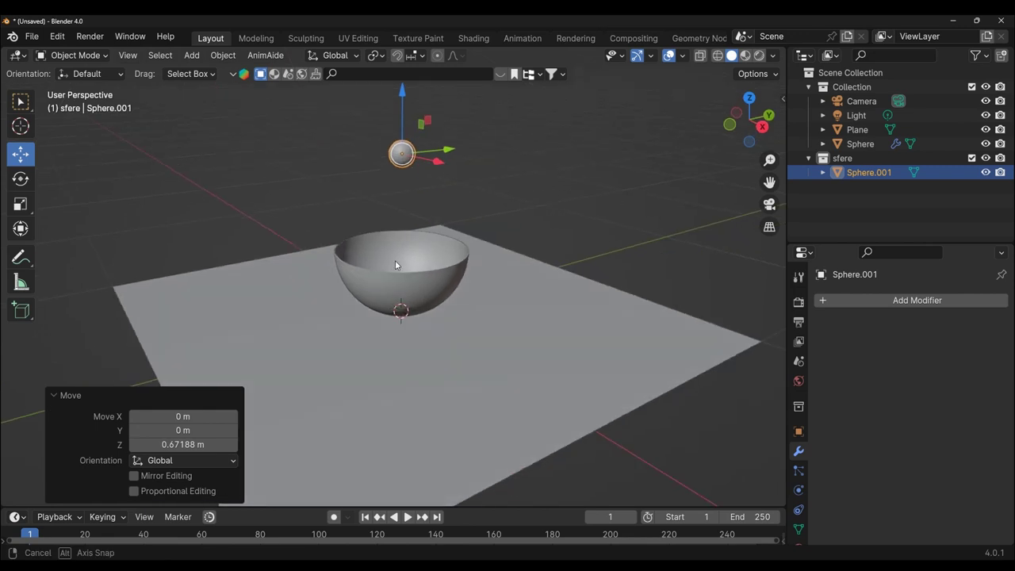
key(KP_1)
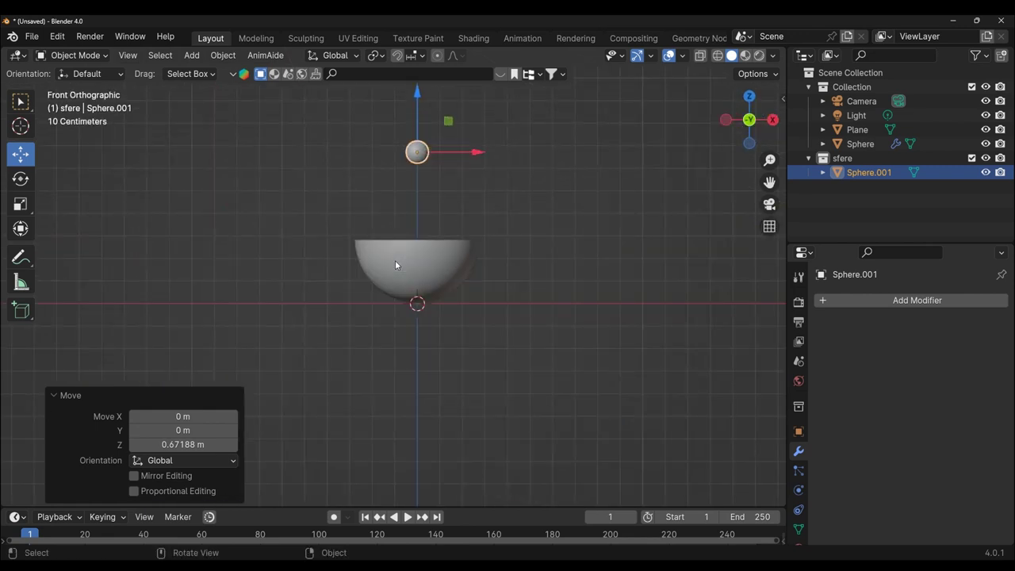
scroll(492, 178, up, 3)
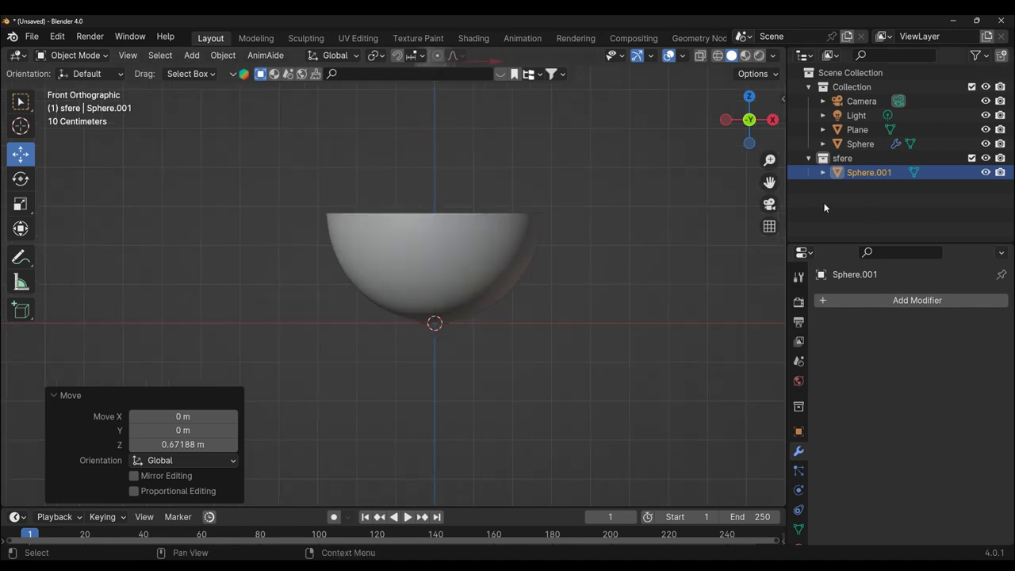
mouse_move(769, 182)
mouse_down()
mouse_move(666, 231)
mouse_move(672, 214)
mouse_up()
Step: Shade the small sphere smooth
click(233, 59)
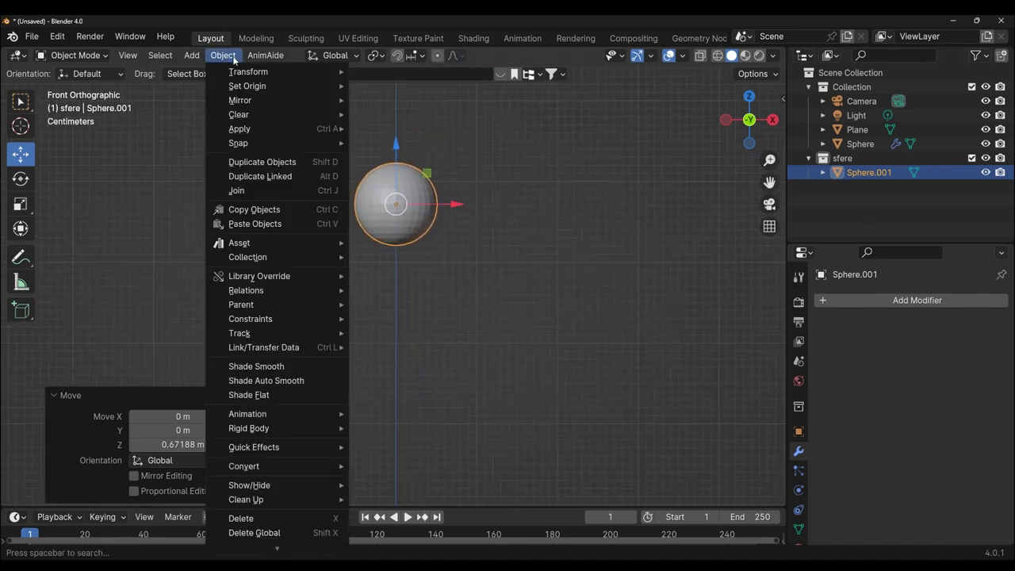
click(294, 371)
mouse_move(550, 290)
middle_down()
mouse_move(533, 391)
mouse_move(477, 413)
middle_up()
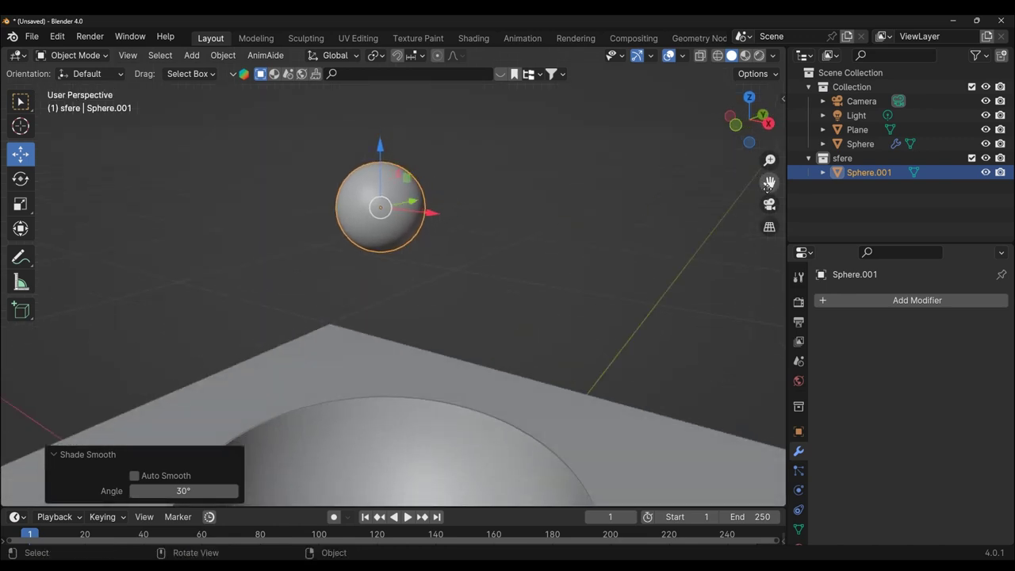
drag(768, 181, 657, 295)
Step: Shade the bowl smooth
click(533, 395)
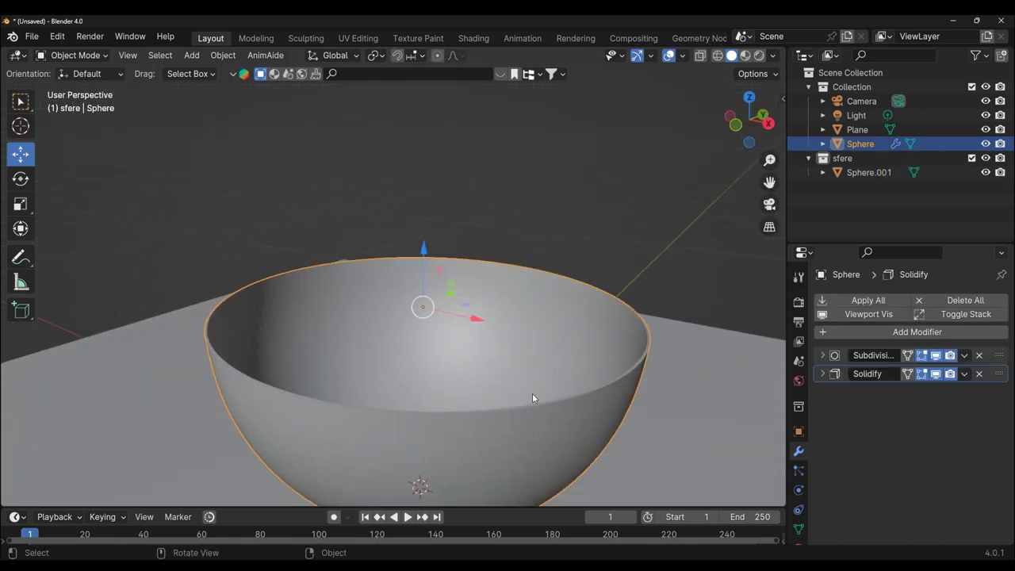
click(223, 55)
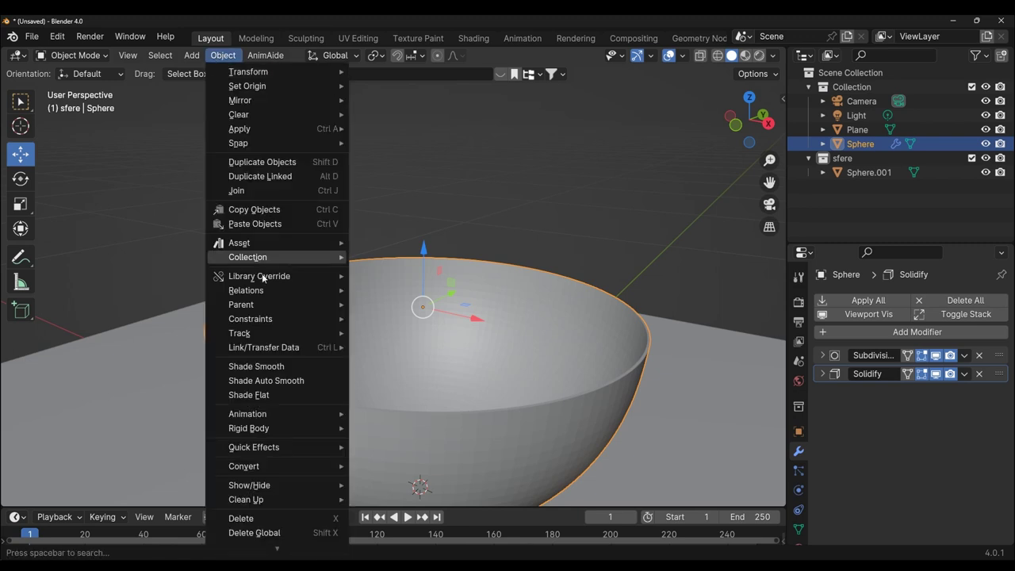
click(278, 367)
scroll(377, 383, down, 3)
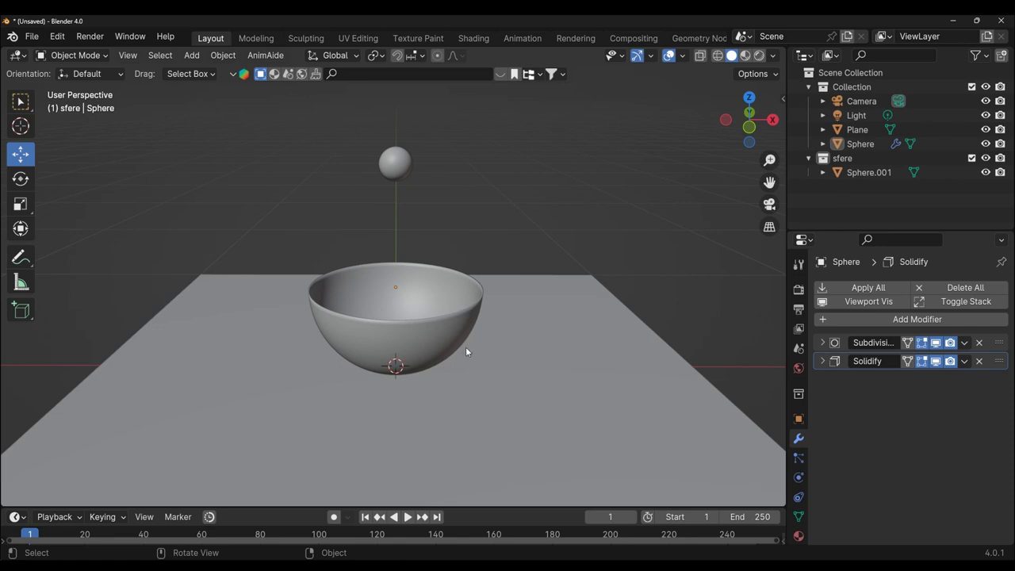
Step: Give the bowl a Passive rigid body
click(440, 332)
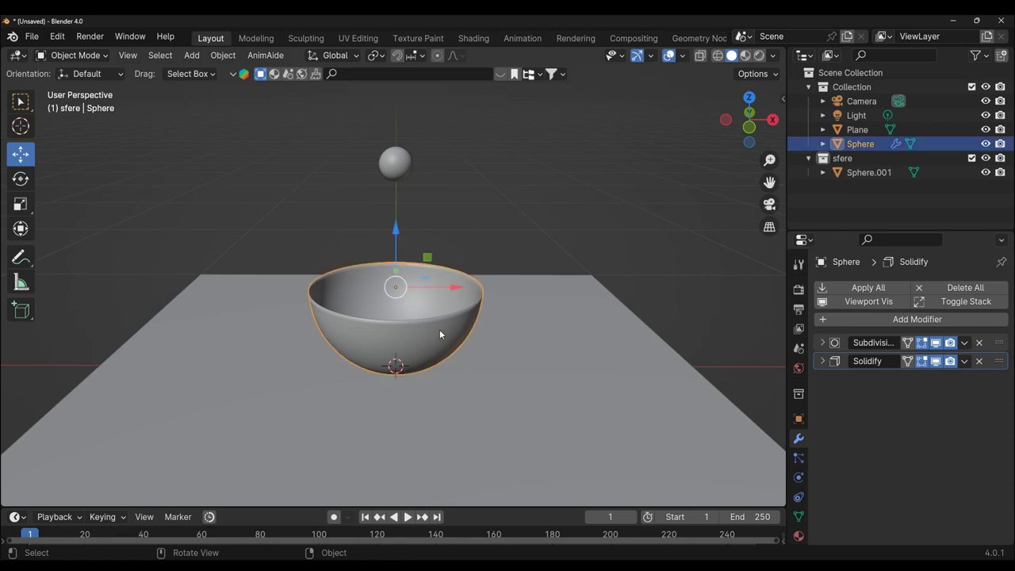
click(799, 478)
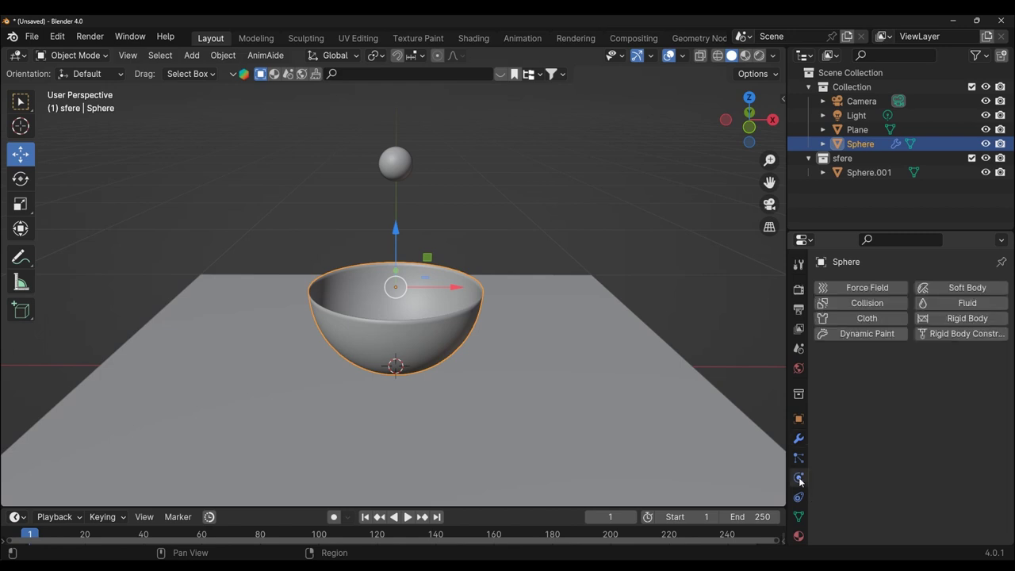
click(955, 318)
drag(868, 229, 869, 184)
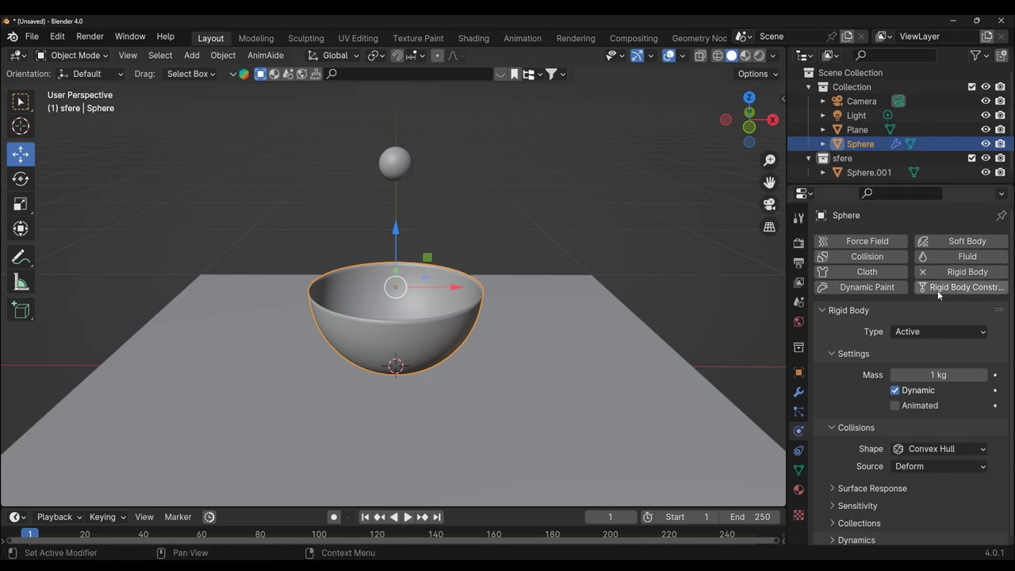
click(940, 333)
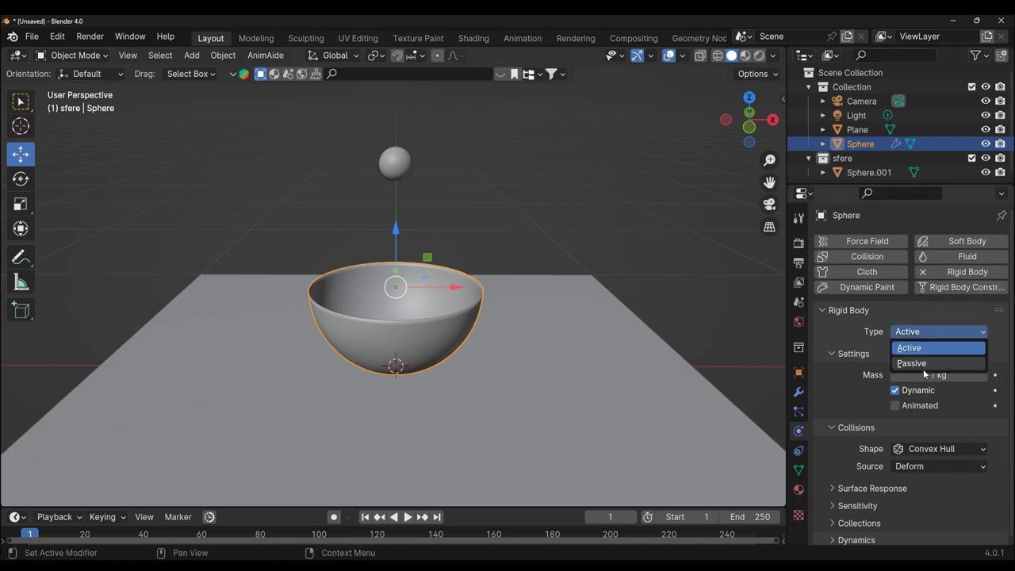
click(924, 362)
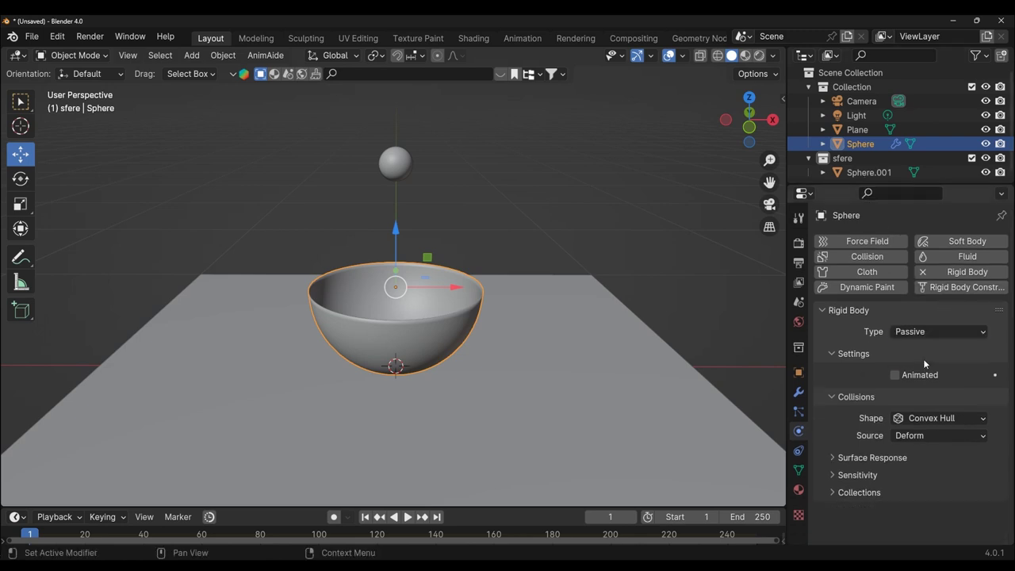
Step: Set the bowl's collision Shape to Mesh and Source to Base
click(950, 421)
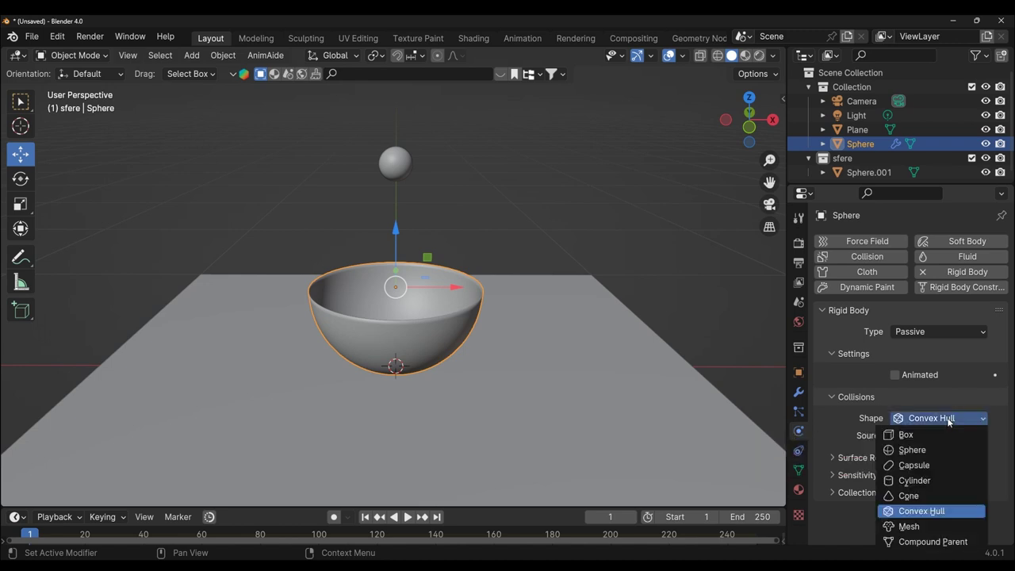
click(905, 527)
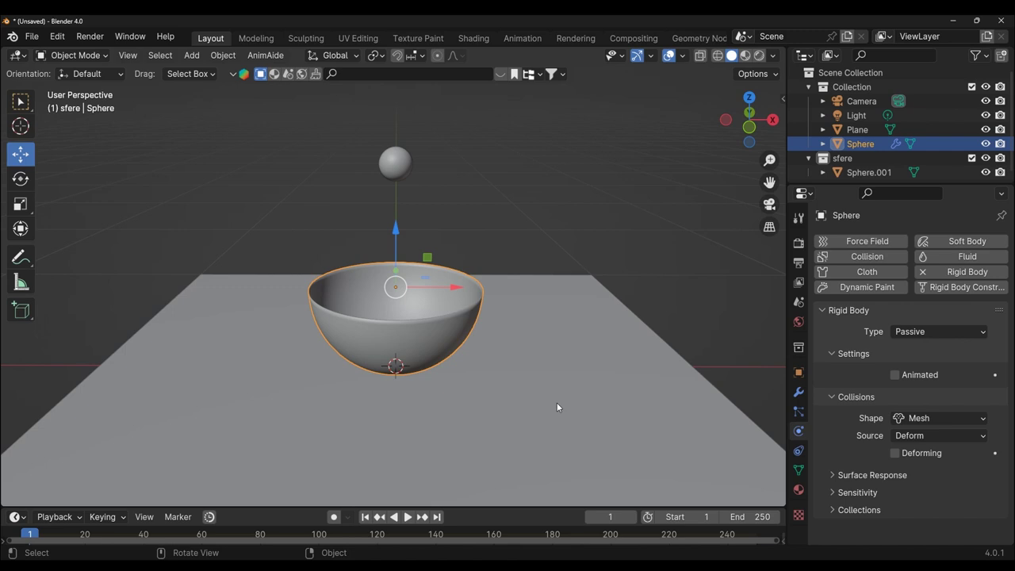
click(982, 437)
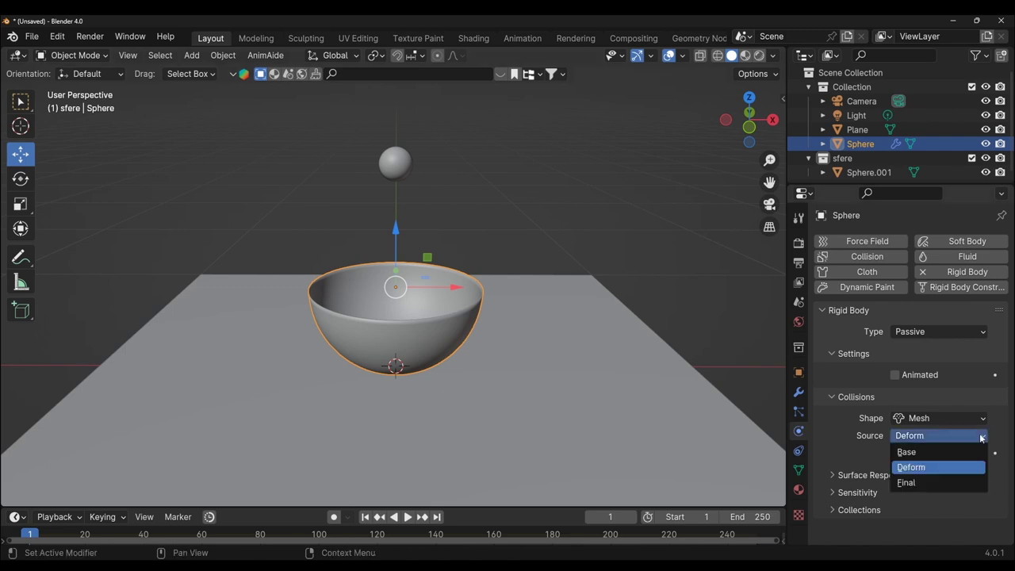
click(904, 453)
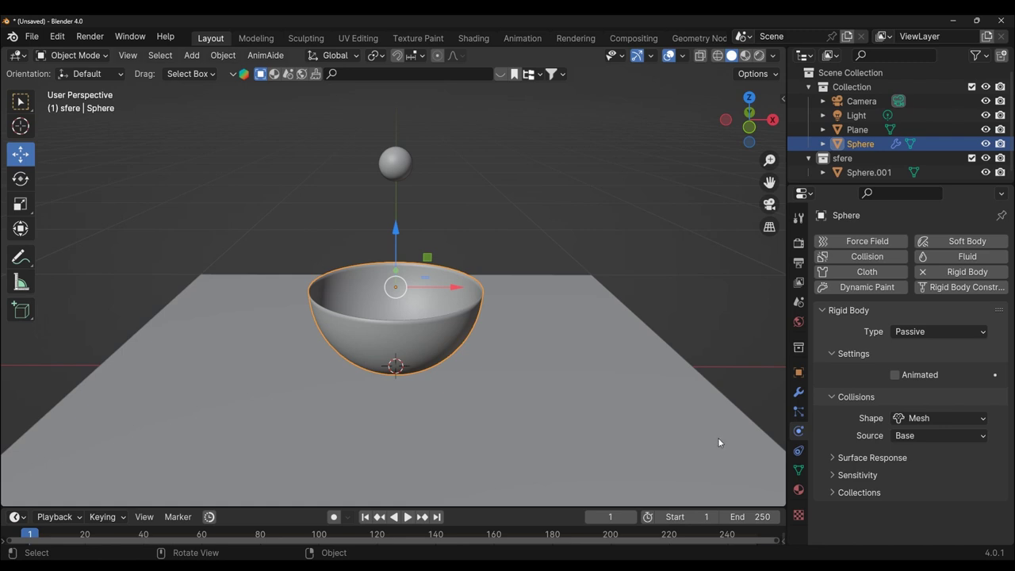
click(675, 396)
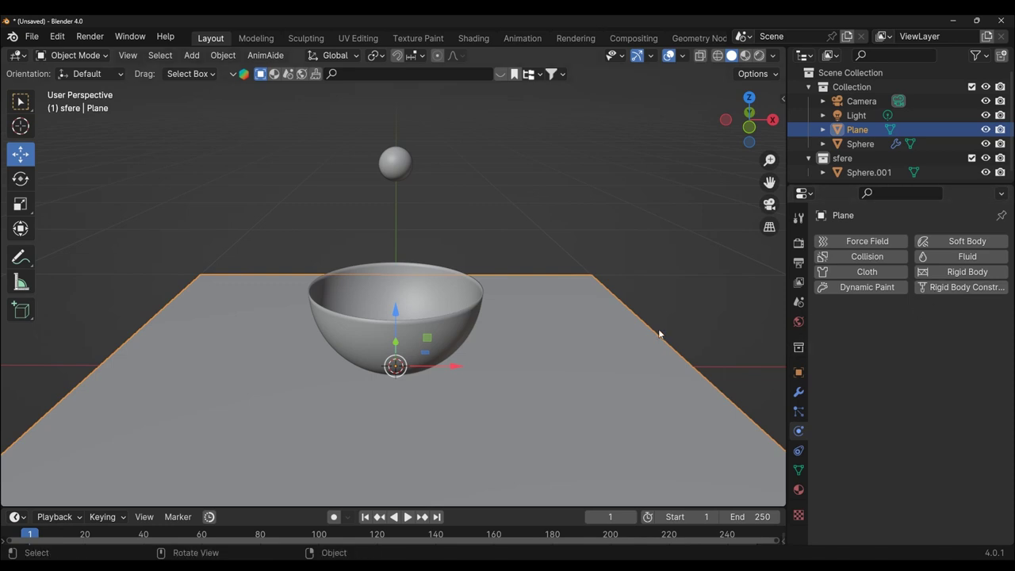
Step: Give the plane a Passive rigid body with Mesh shape and Base source
drag(769, 182, 761, 152)
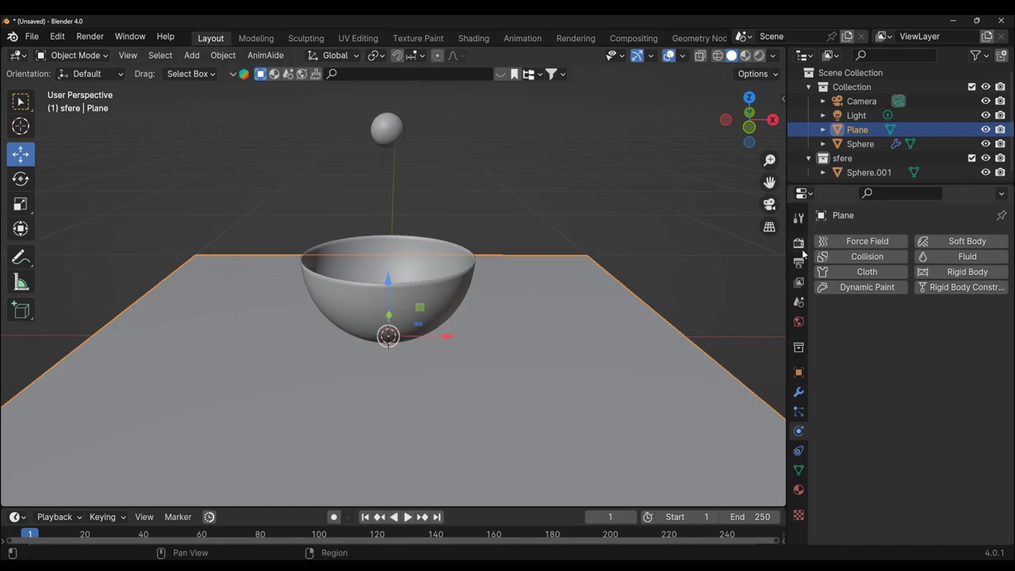
click(958, 274)
click(939, 331)
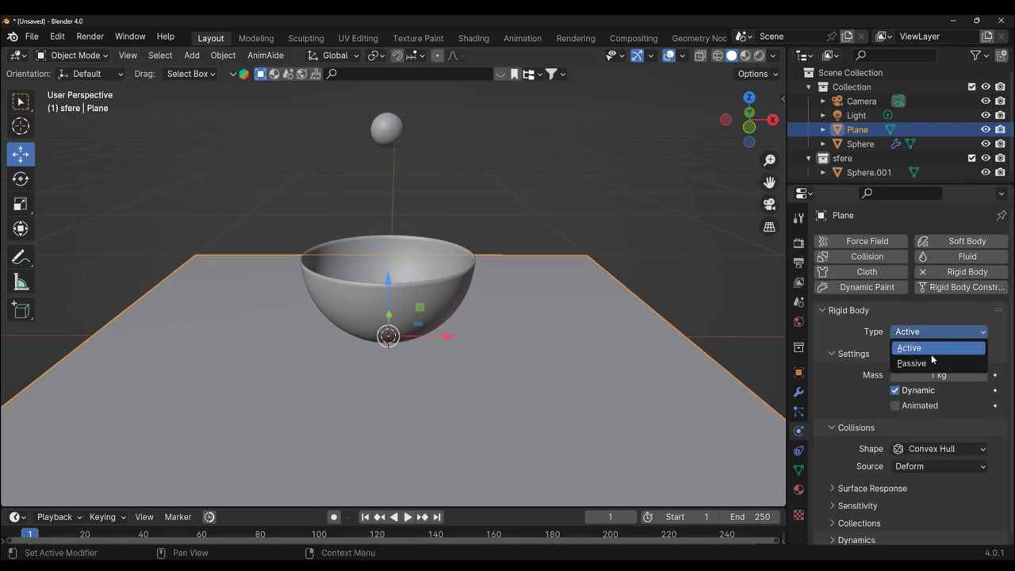
click(928, 362)
click(936, 420)
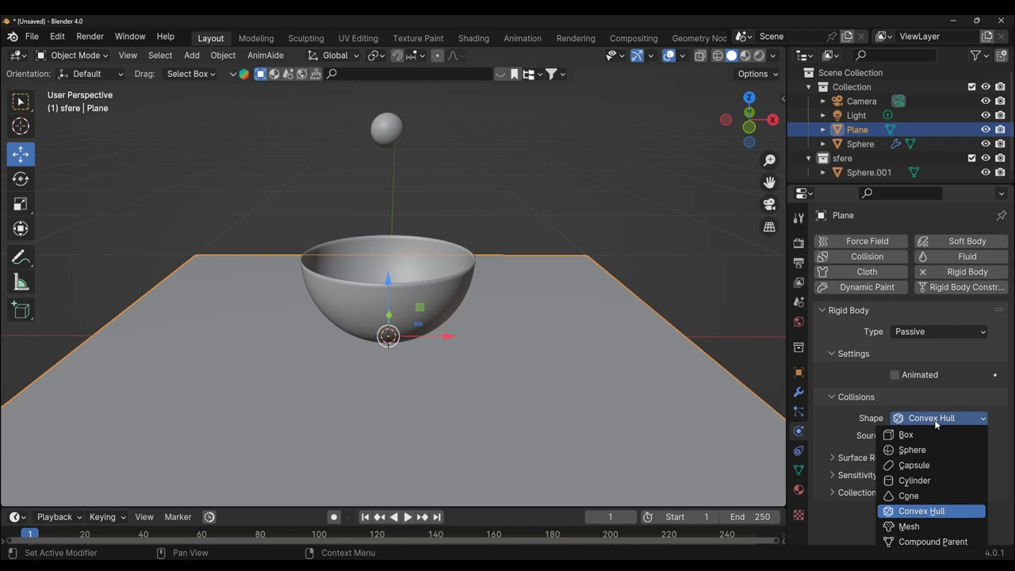
click(909, 526)
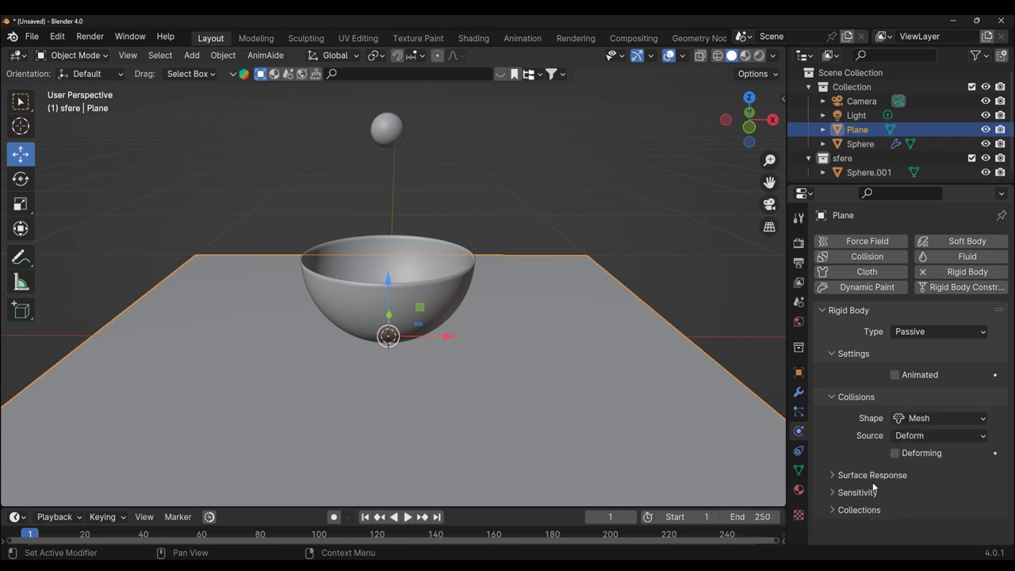
click(912, 436)
click(908, 449)
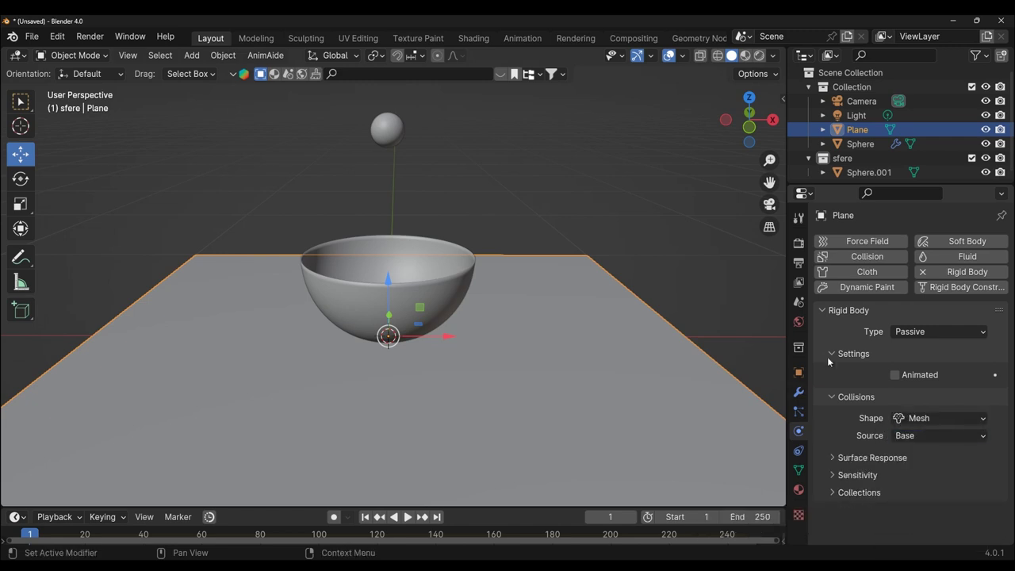
scroll(566, 389, down, 2)
click(392, 176)
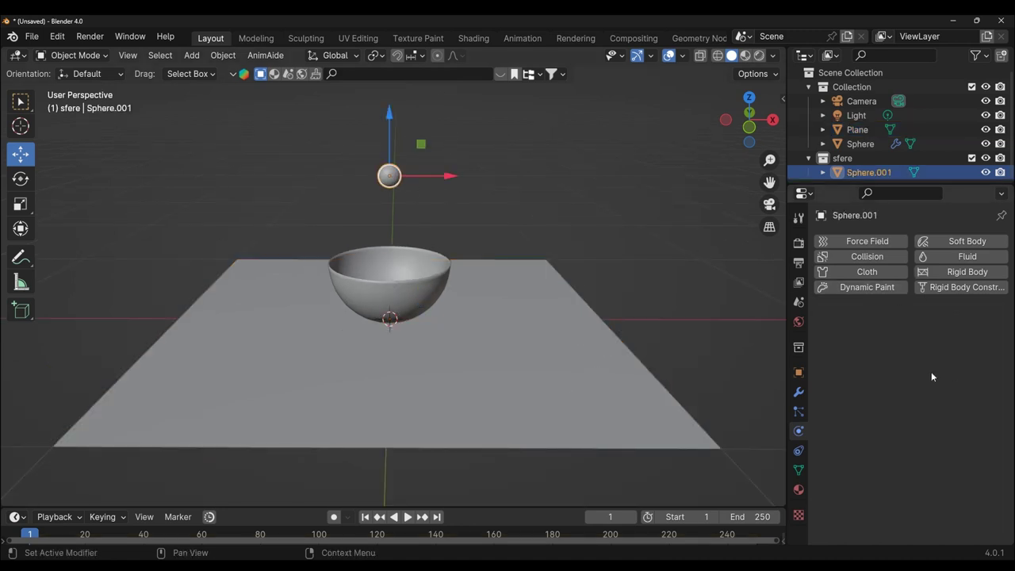
Step: Give Sphere.001 rigid body physics with 0.03 kg mass and a Sphere collision shape
click(968, 271)
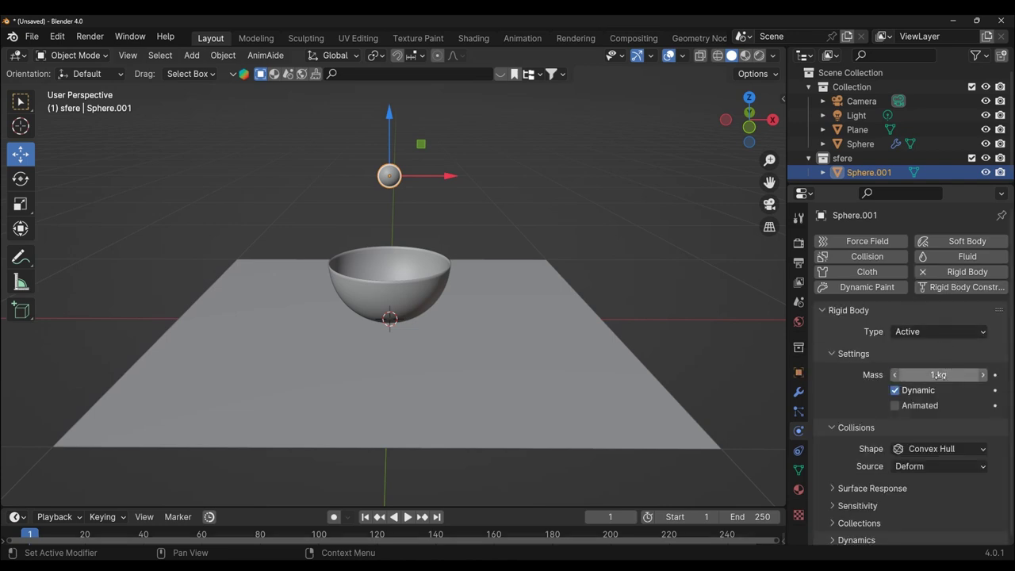
click(942, 376)
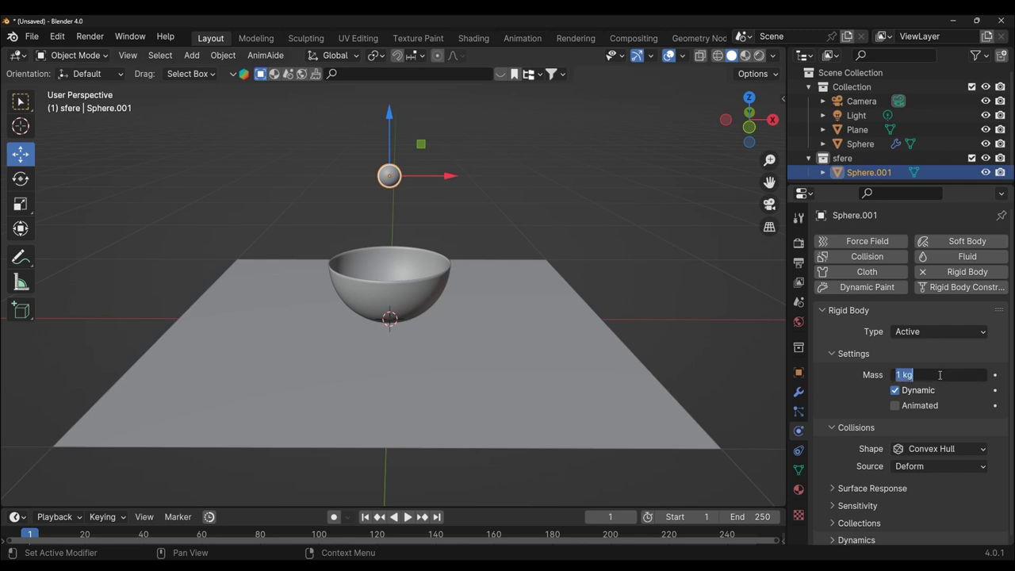
text(0.03)
key(Return)
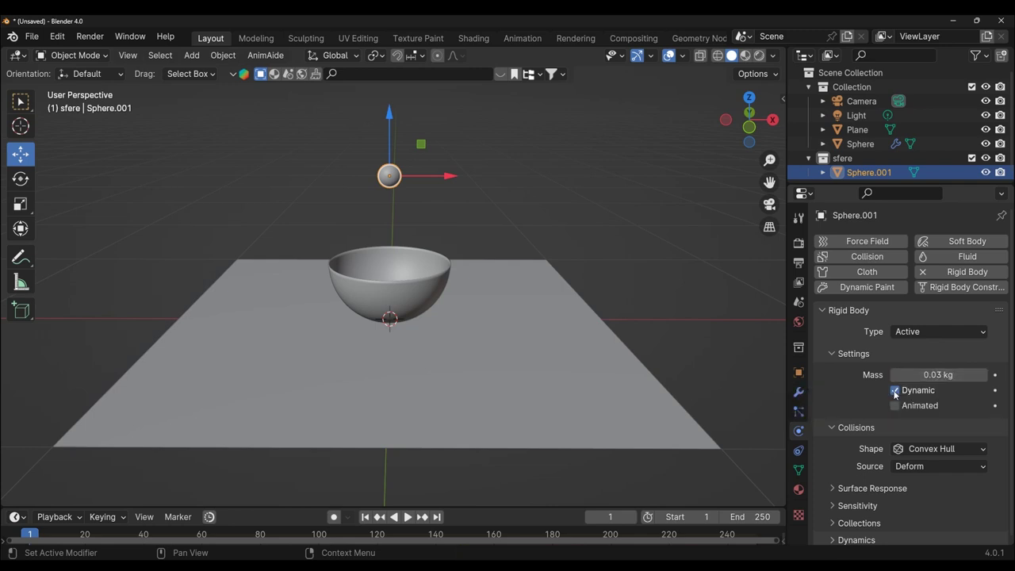
click(933, 451)
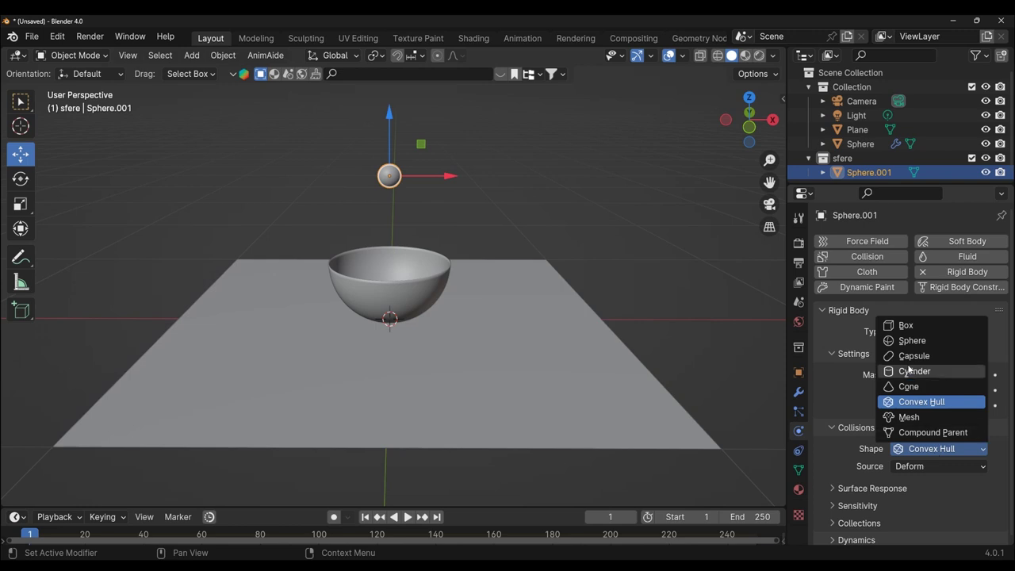
click(906, 341)
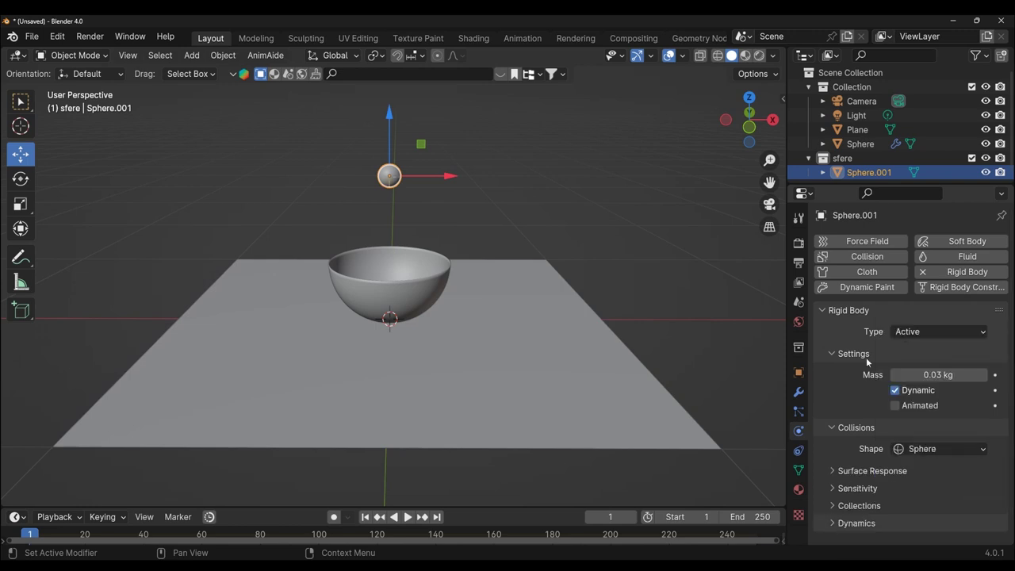
scroll(690, 380, up, 2)
middle_drag(671, 386, 648, 390)
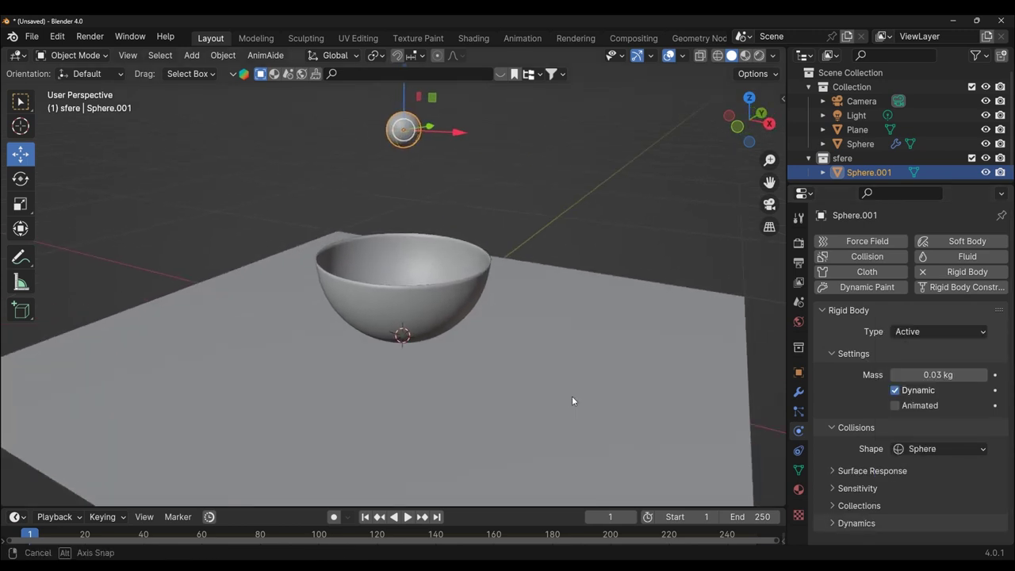
click(944, 451)
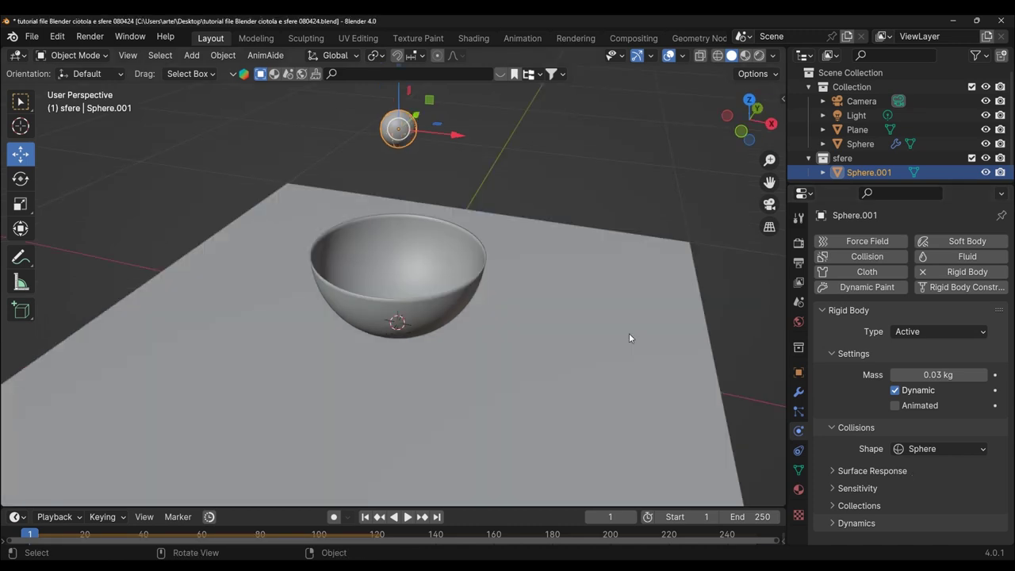
Step: Play the simulation and watch the small sphere fall into the bowl
key(space)
mouse_move(629, 338)
middle_down()
mouse_move(541, 399)
mouse_move(454, 423)
middle_up()
scroll(455, 422, up, 2)
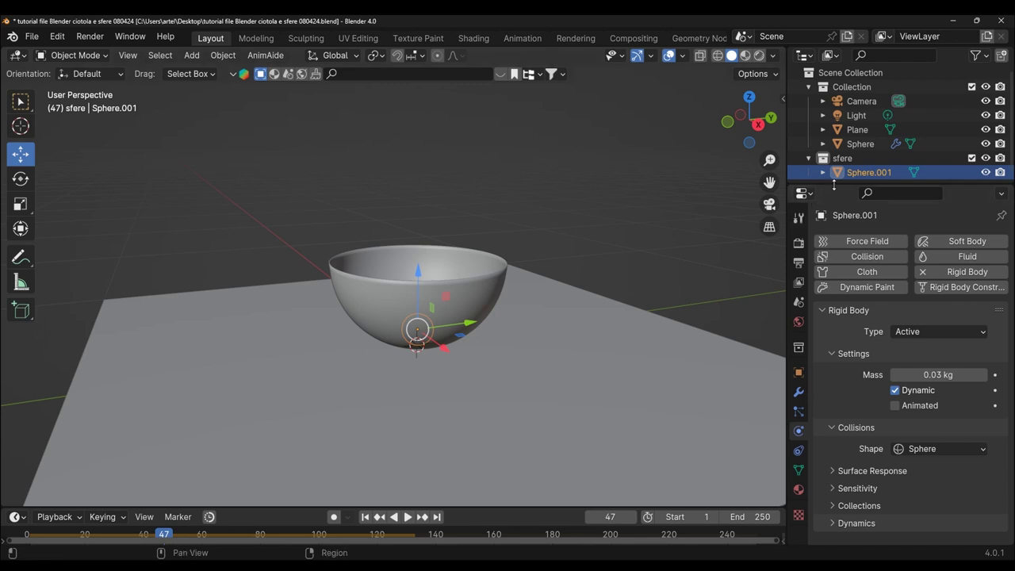
Step: Enlarge the outliner area and hide the ground plane
drag(834, 184, 834, 232)
mouse_move(556, 360)
middle_down()
mouse_move(543, 295)
mouse_move(551, 370)
middle_up()
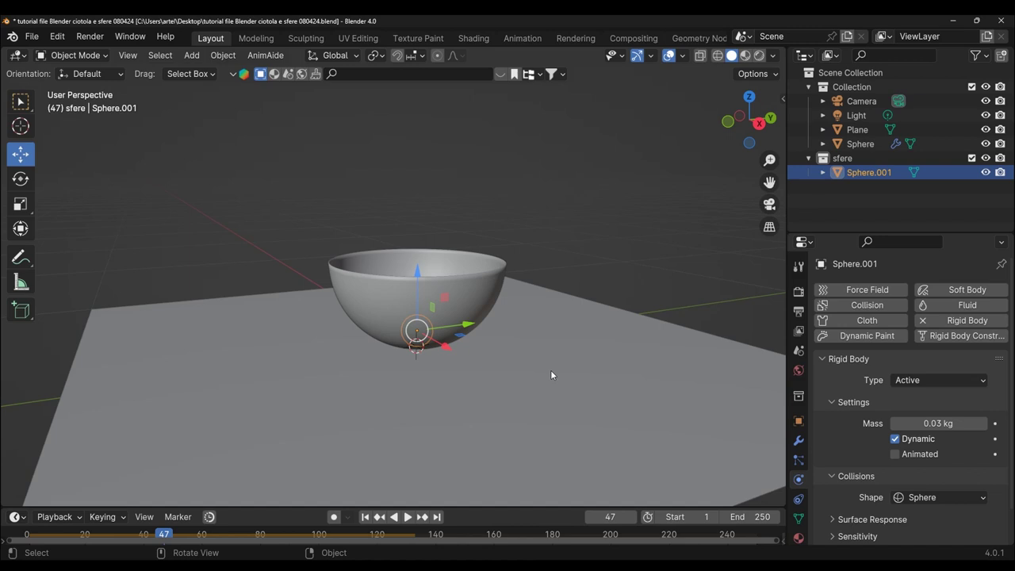
click(985, 130)
mouse_move(581, 368)
middle_down()
mouse_move(572, 284)
mouse_move(557, 307)
middle_up()
Step: Zoom under the bowl, enlarge the timeline and rewind the playhead to frame 12
scroll(555, 312, up, 2)
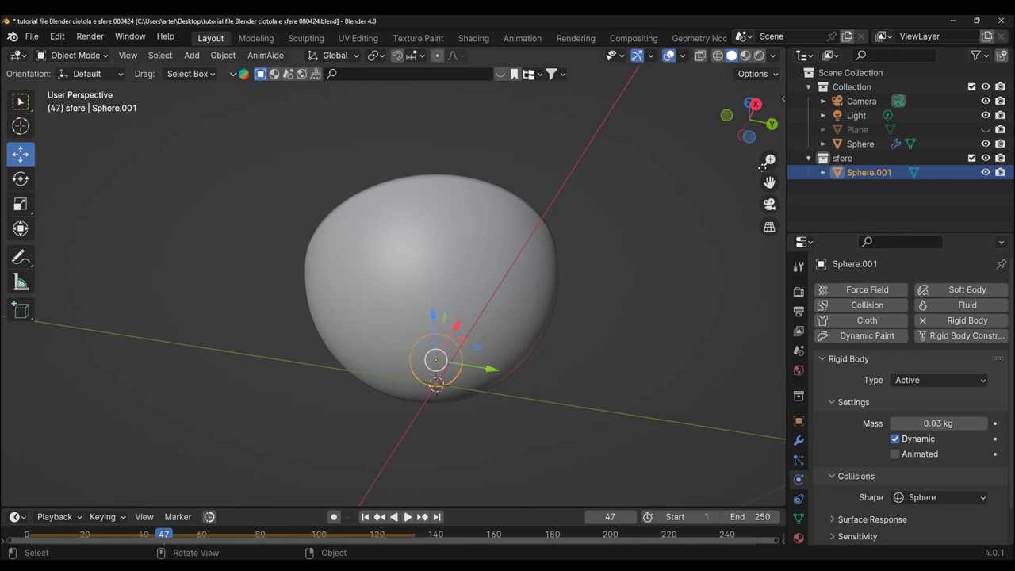
drag(769, 159, 770, 187)
click(365, 516)
click(408, 517)
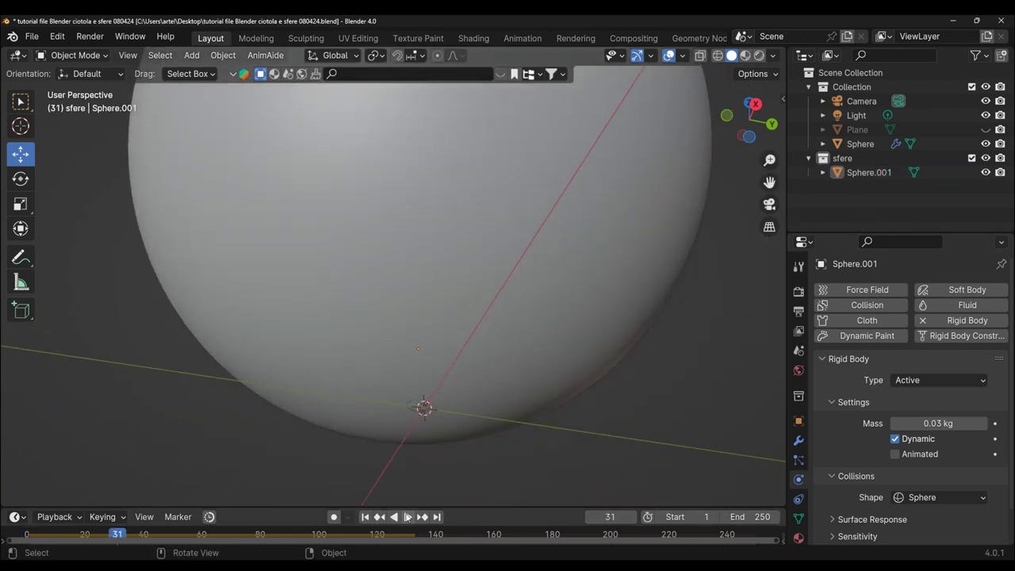
middle_drag(452, 286, 446, 238)
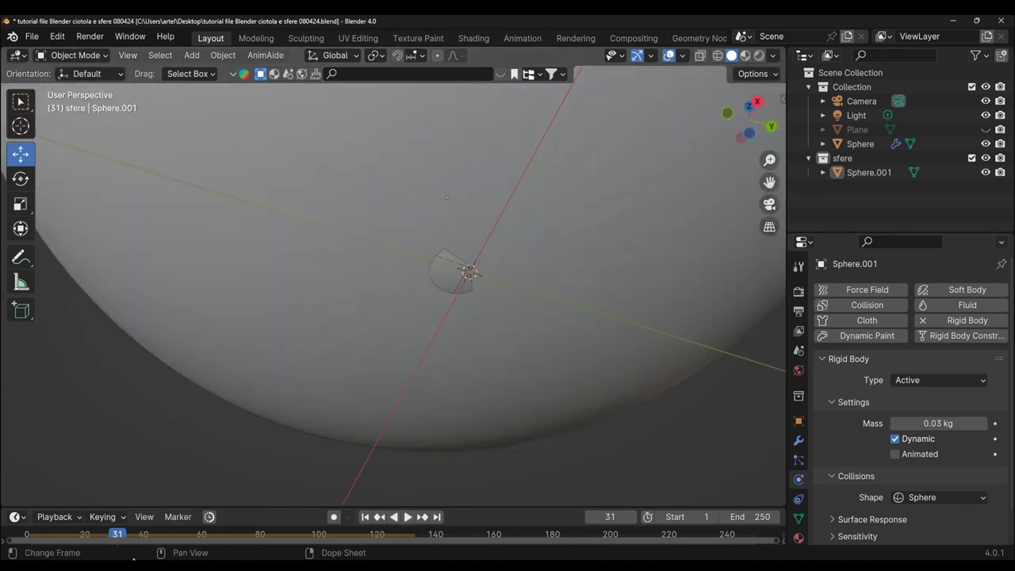
drag(424, 508, 504, 476)
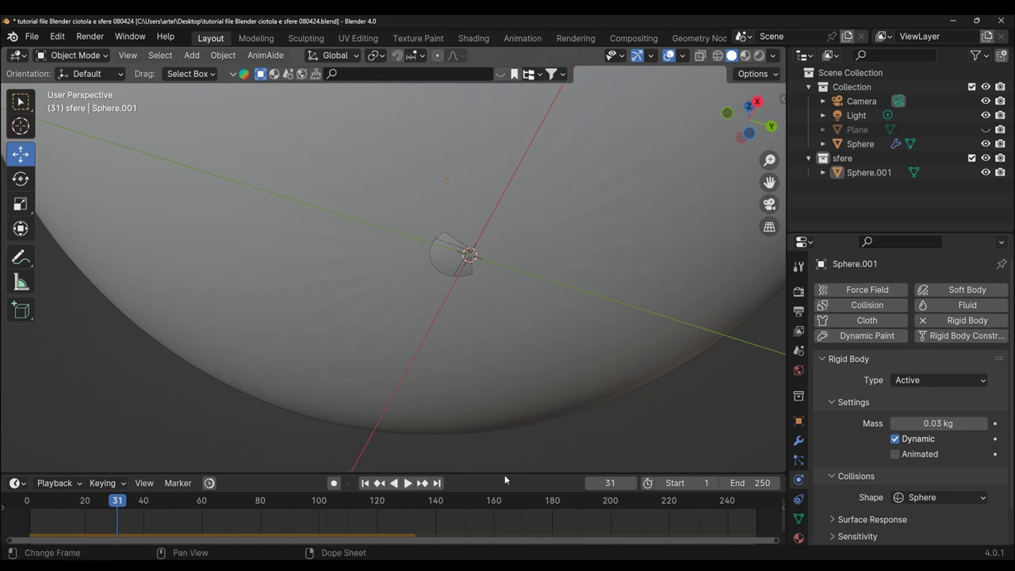
mouse_move(117, 505)
mouse_down()
mouse_move(35, 504)
mouse_move(62, 504)
mouse_up()
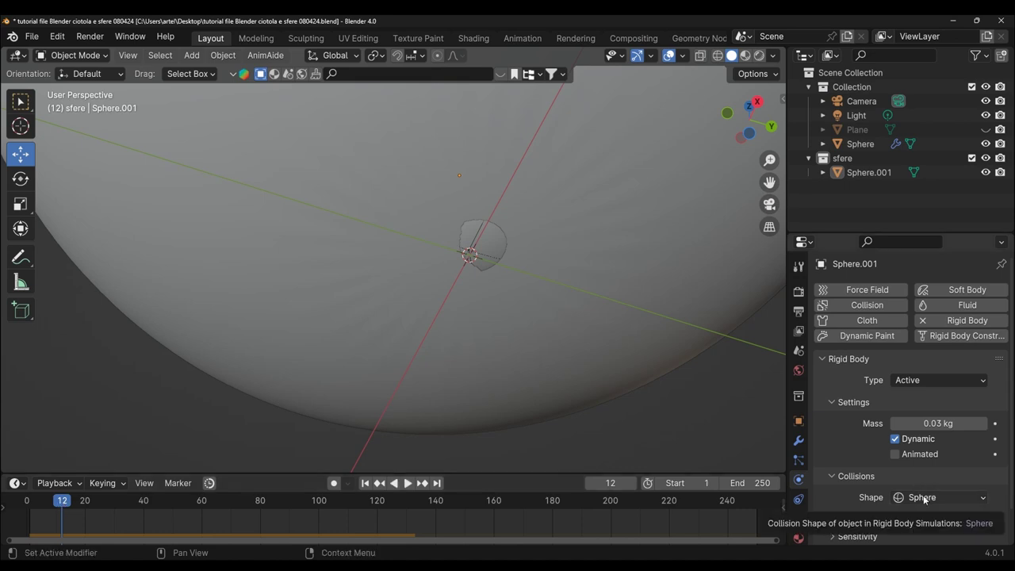
click(985, 498)
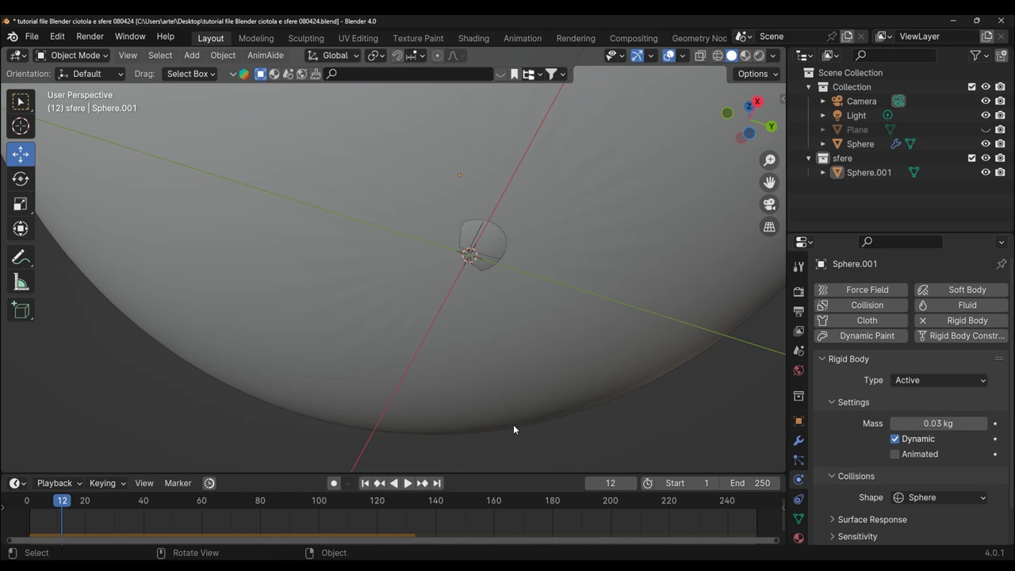
Step: Set the bowl's Solidify modifier thickness to -0.003 m
click(597, 263)
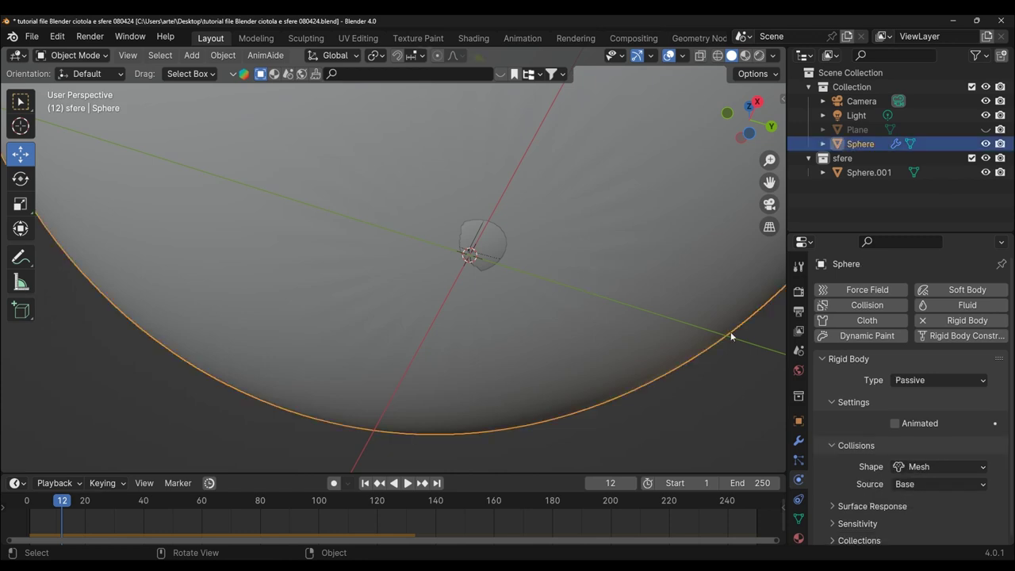
click(800, 441)
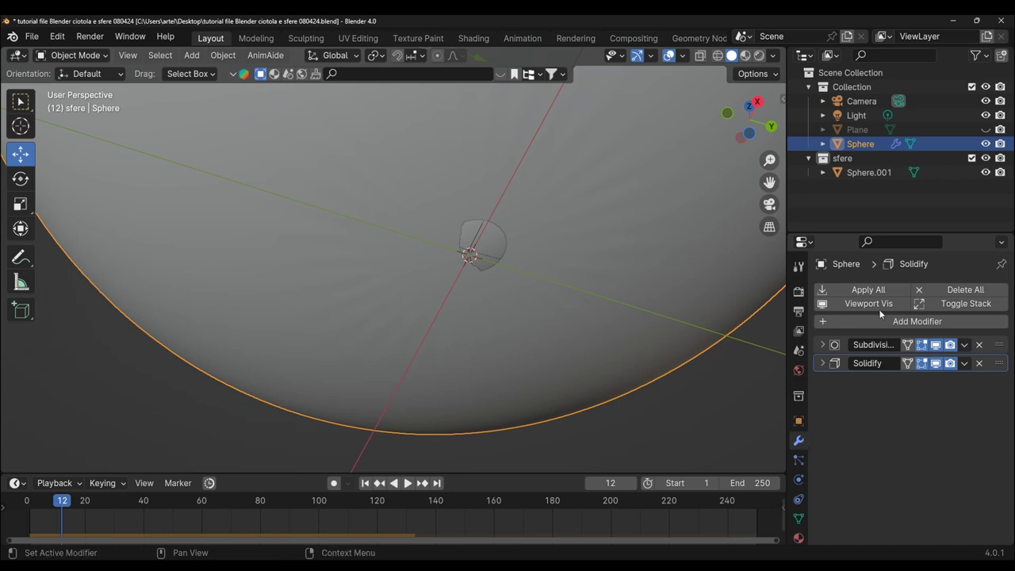
click(824, 362)
drag(846, 234, 845, 194)
click(842, 192)
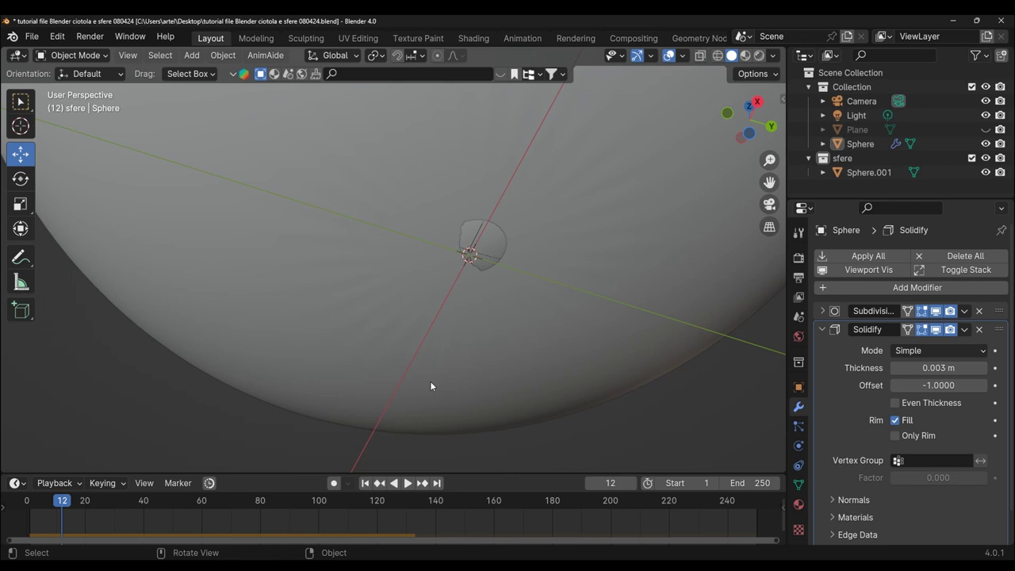
click(951, 368)
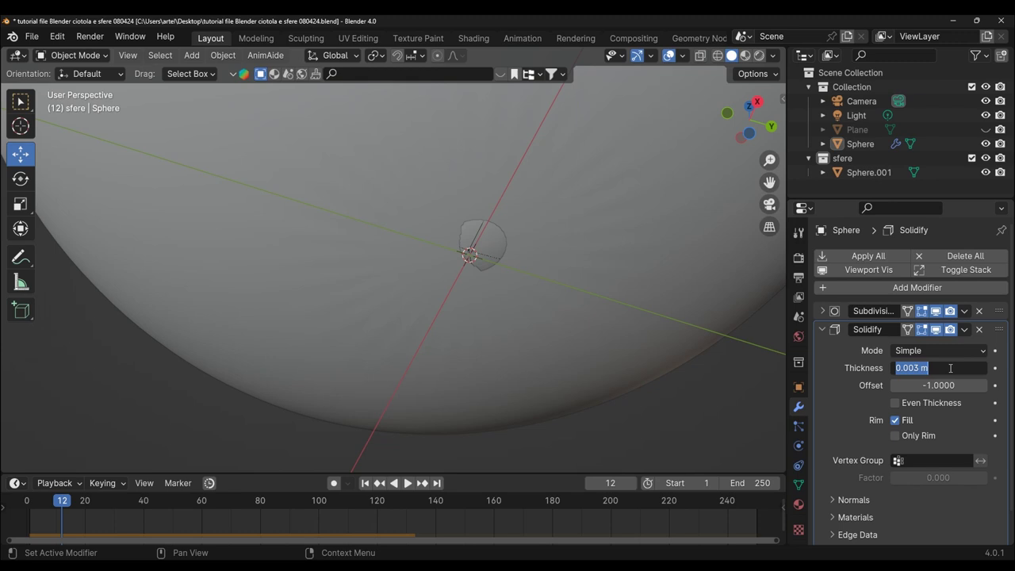
text(-0.003)
key(Return)
Step: Inspect the bowl from below, collapse Solidify and unhide the ground plane
mouse_move(460, 249)
middle_down()
mouse_move(449, 241)
mouse_move(449, 421)
mouse_move(450, 376)
middle_up()
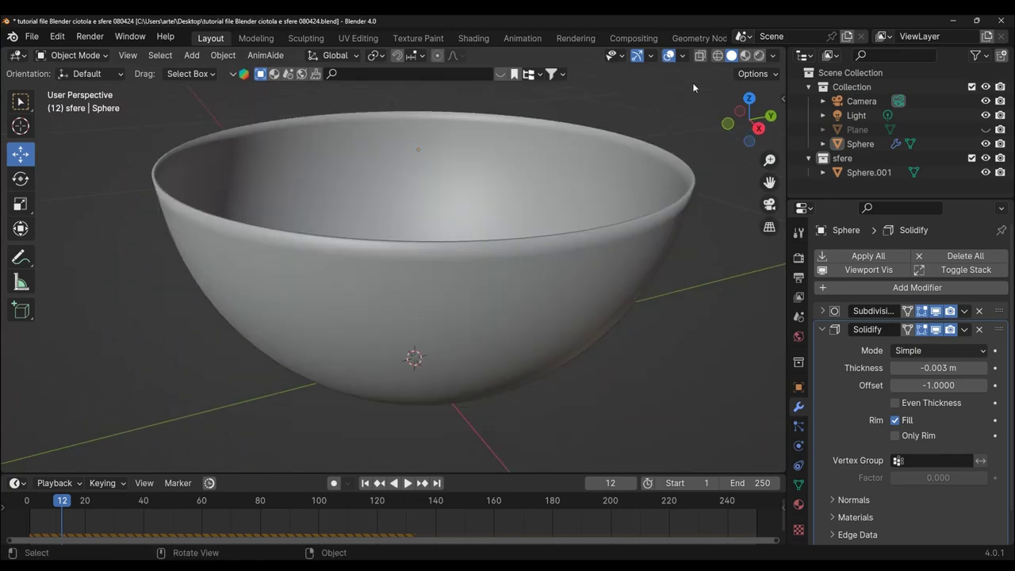
click(718, 56)
mouse_move(517, 382)
middle_down()
mouse_move(512, 311)
mouse_move(527, 345)
mouse_move(508, 355)
mouse_move(485, 346)
mouse_move(510, 358)
middle_up()
scroll(509, 358, down, 3)
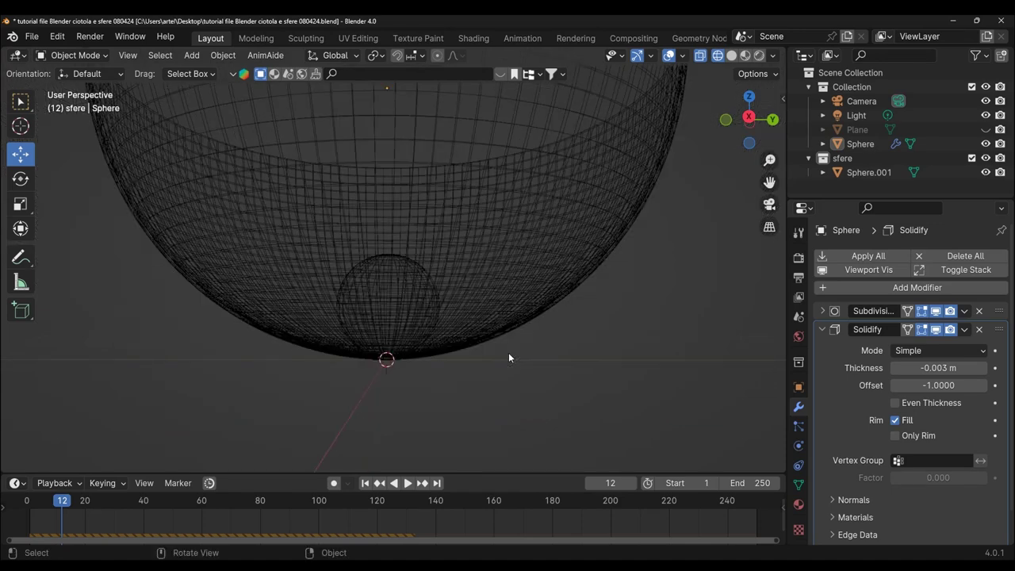
click(822, 329)
click(986, 130)
scroll(536, 353, down, 5)
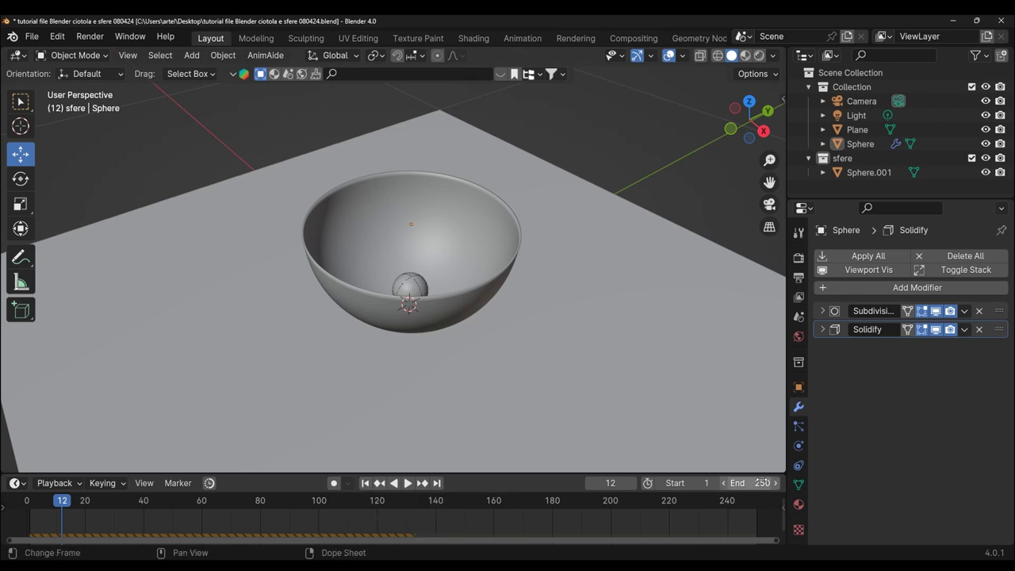
Step: Set the animation's end frame to 150
click(759, 482)
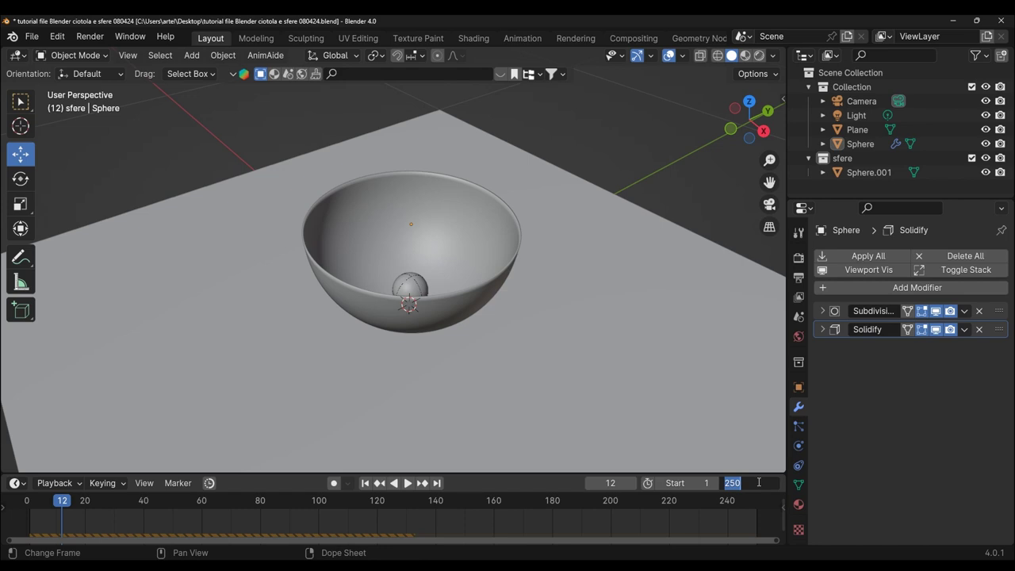
text(150)
key(Return)
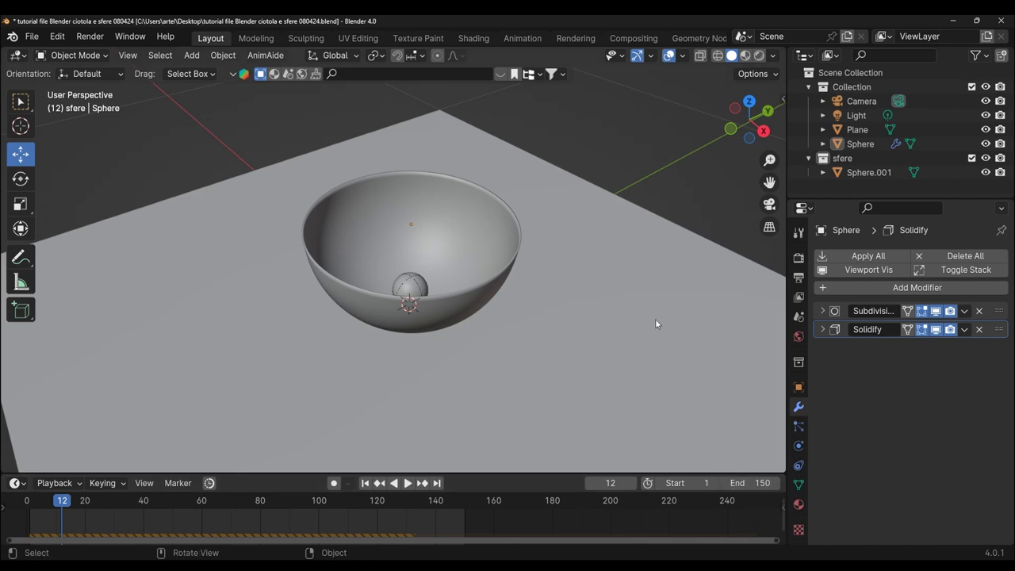
click(479, 290)
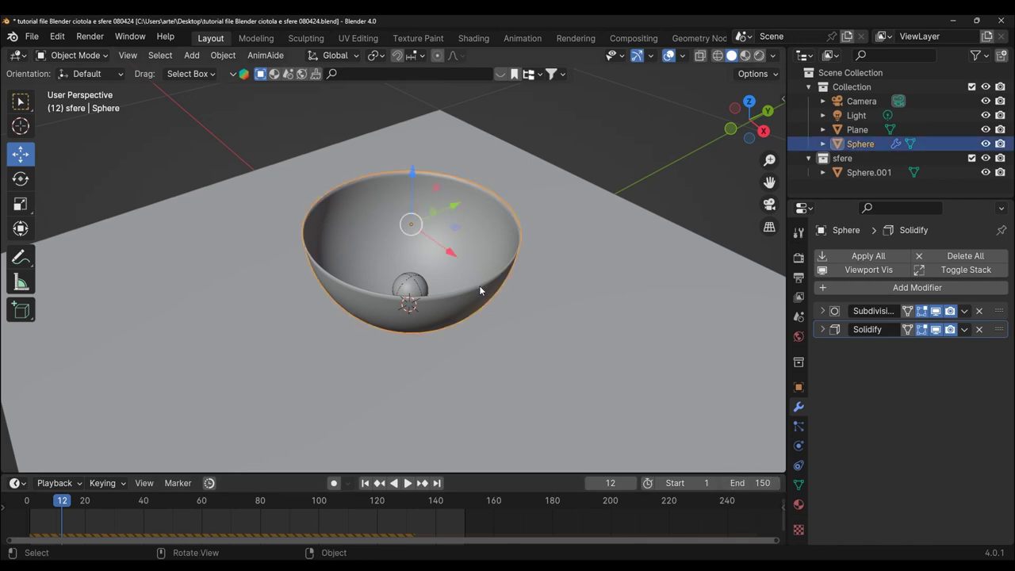
click(799, 446)
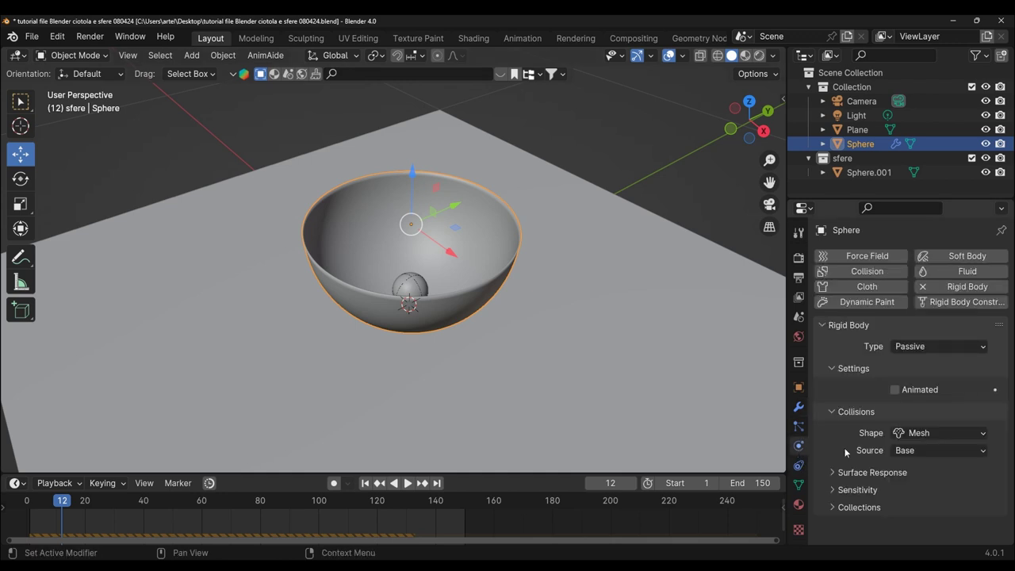
click(406, 289)
scroll(799, 452, down, 1)
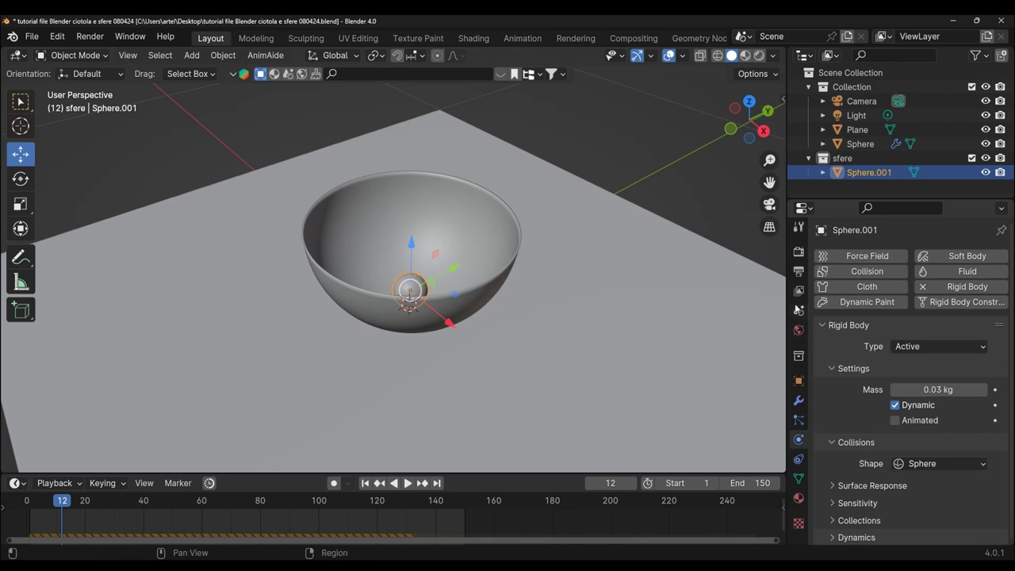
Step: Set the Rigid Body World cache end frame to 150 and return to frame 1
click(799, 310)
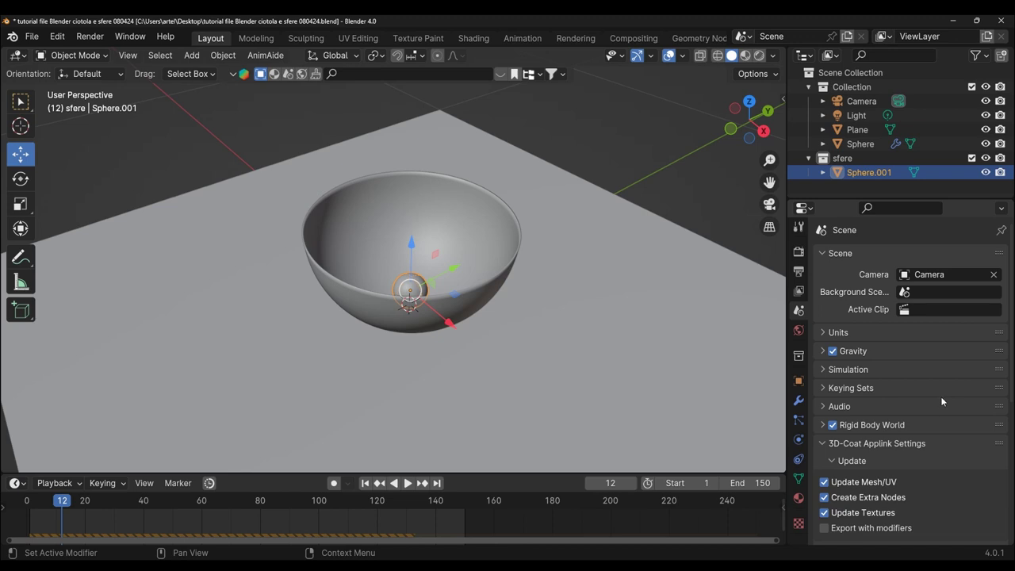
click(853, 423)
scroll(954, 418, down, 3)
scroll(954, 418, down, 1)
scroll(954, 418, down, 1)
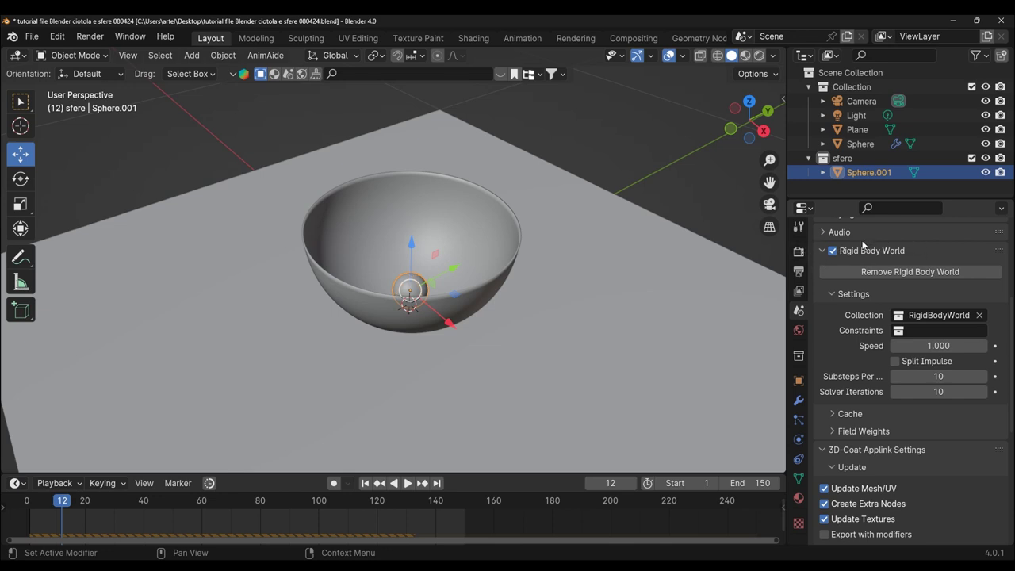
click(831, 415)
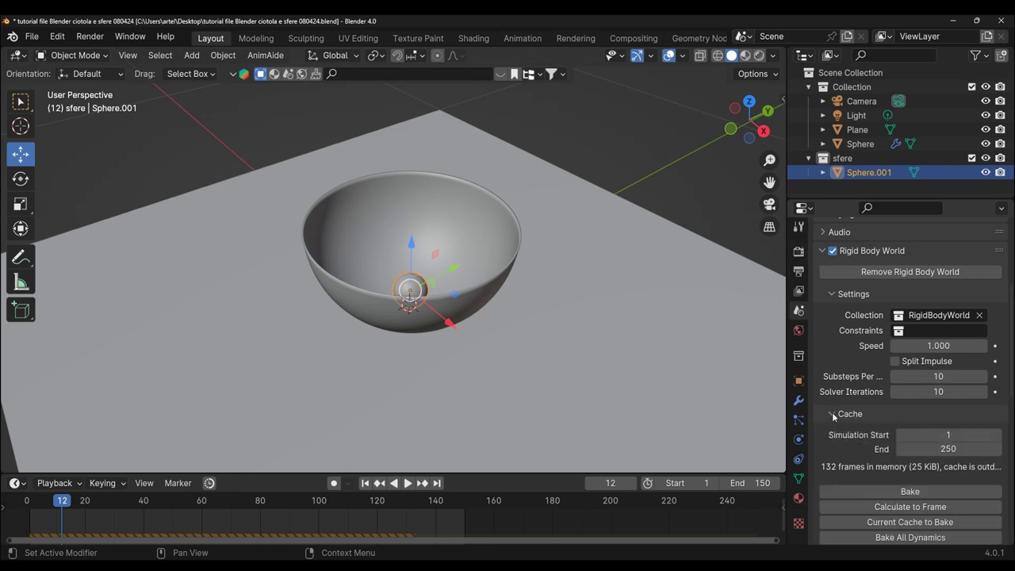
click(964, 450)
text(1)
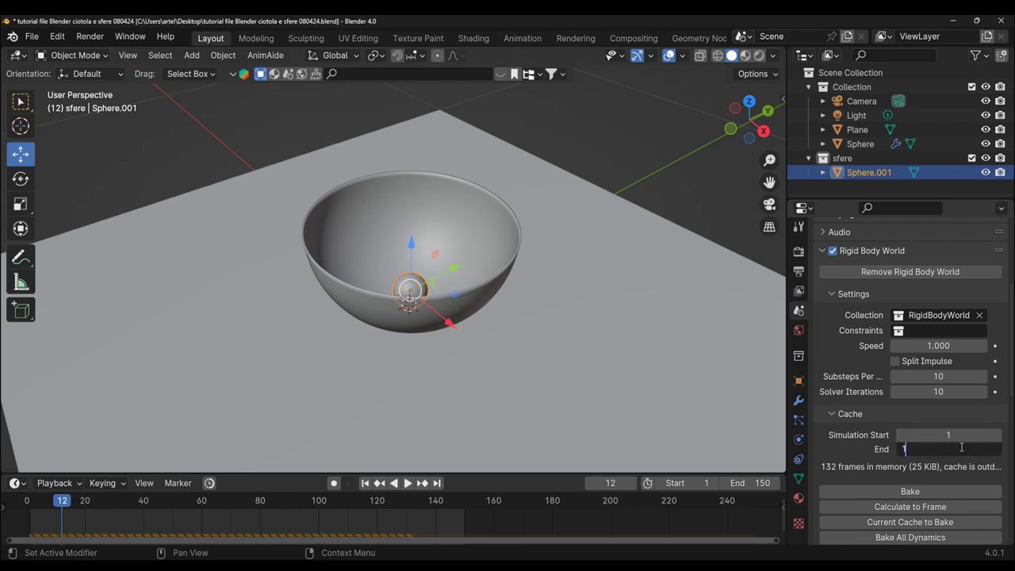
text(50)
key(Return)
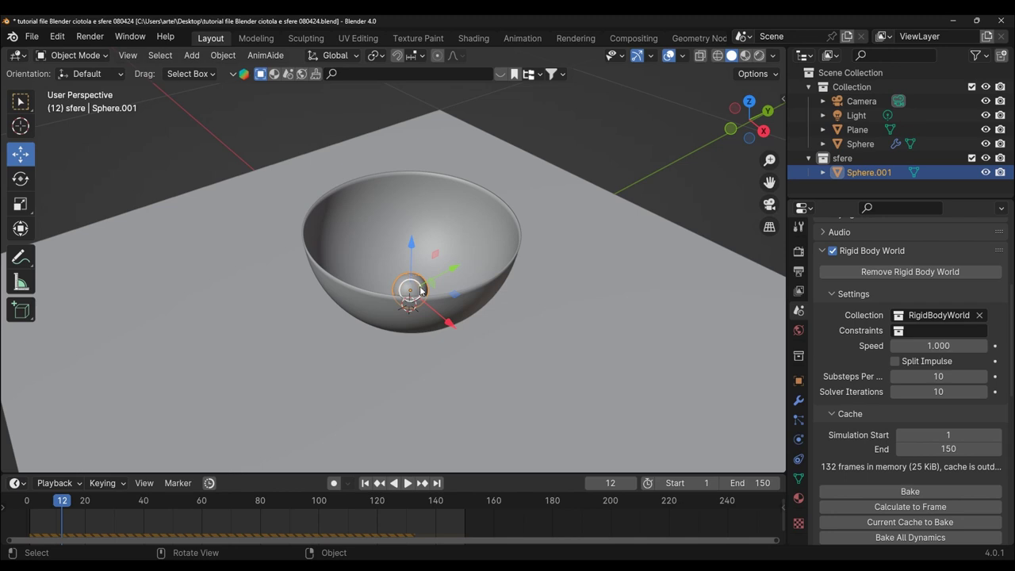
click(365, 483)
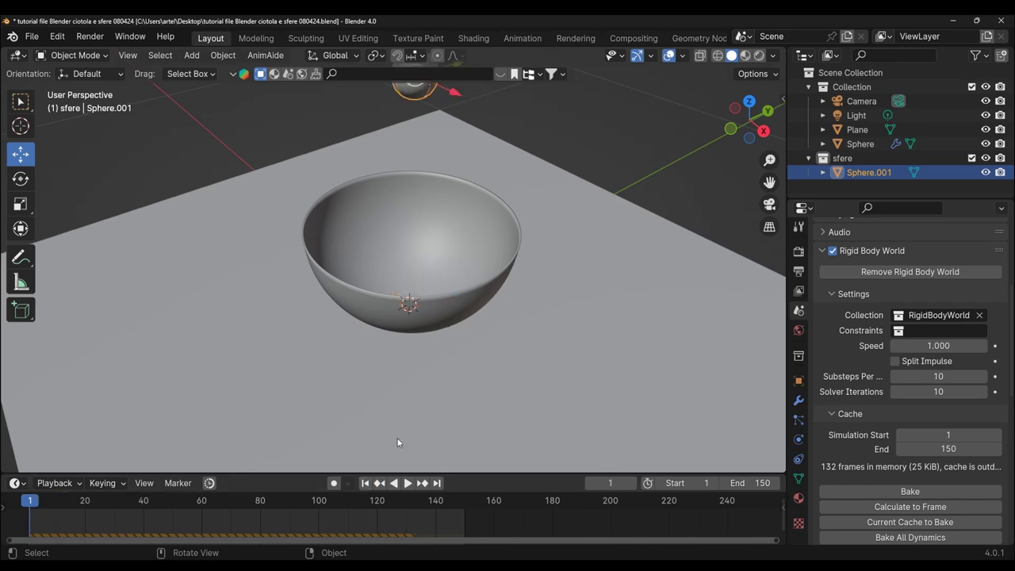
Step: Bring up the sphere's Surface Response physics settings in a front view
key(KP_1)
click(799, 440)
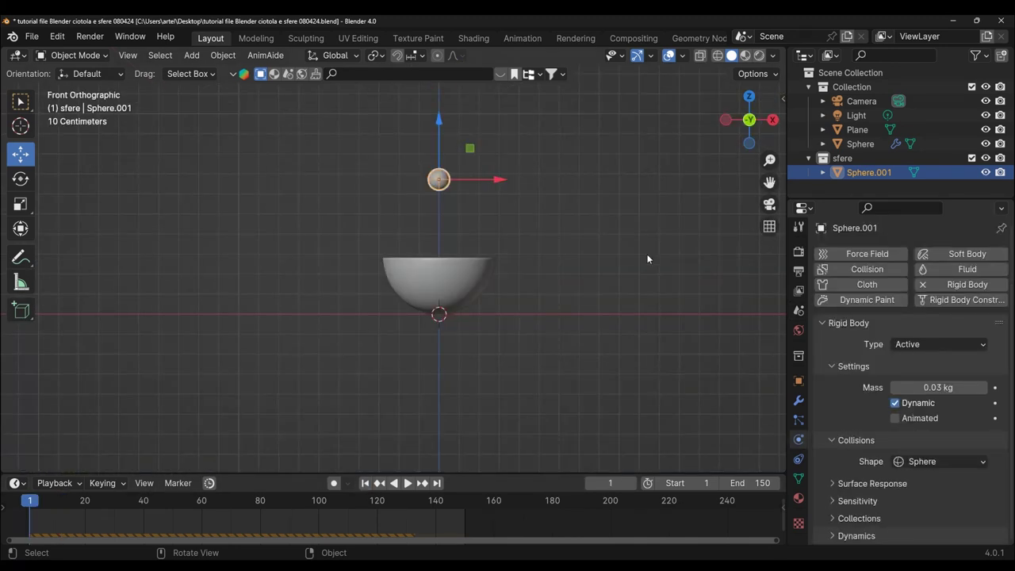
mouse_move(606, 278)
middle_down()
mouse_move(553, 338)
mouse_move(553, 362)
middle_up()
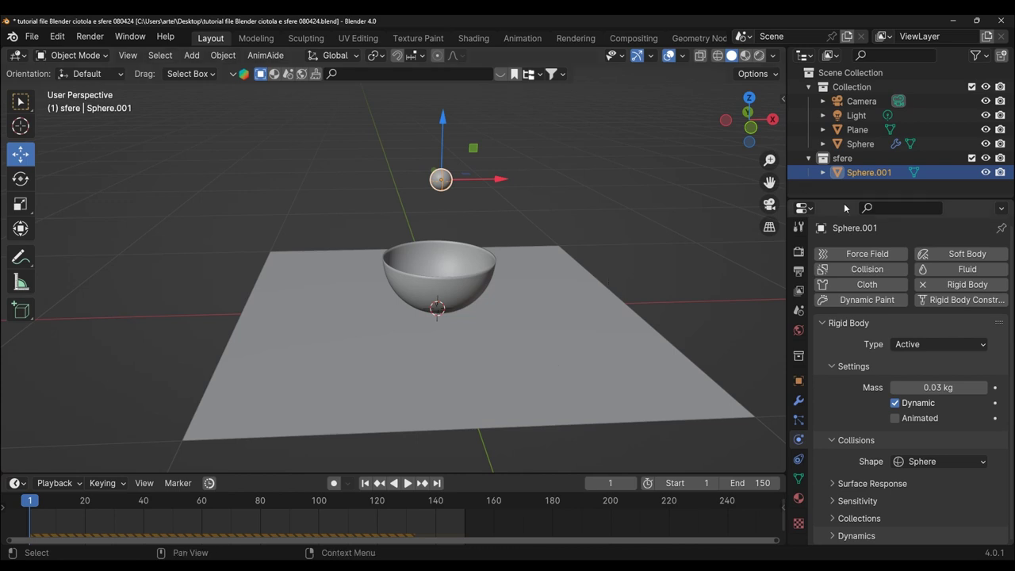
drag(845, 199, 845, 160)
drag(783, 250, 750, 252)
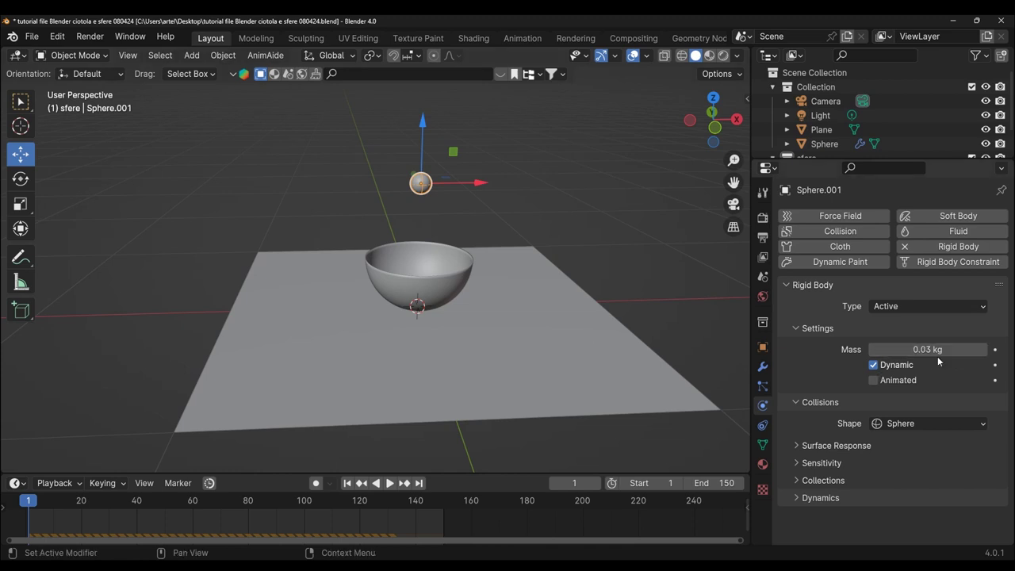
click(797, 446)
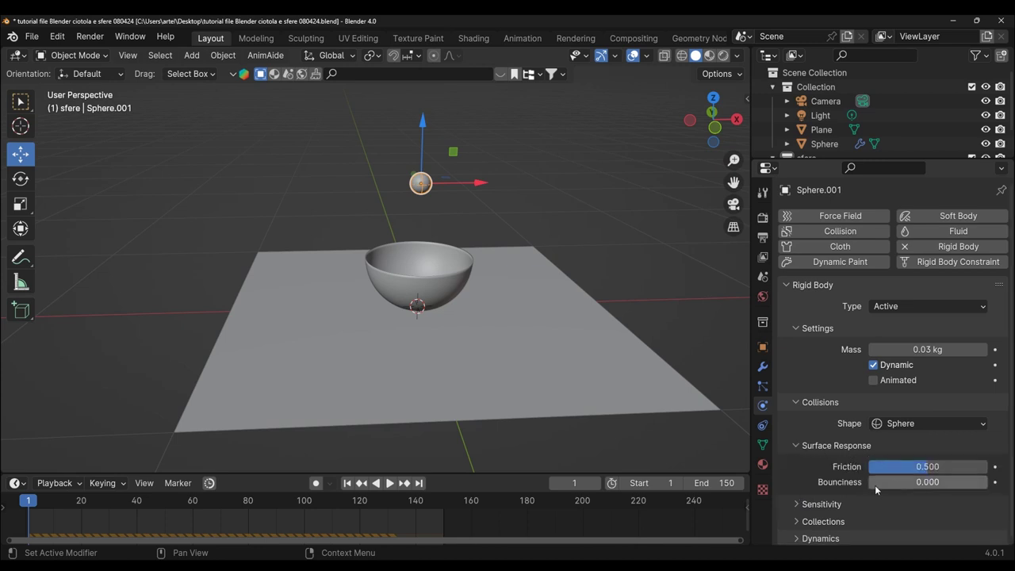
scroll(454, 298, up, 2)
middle_drag(454, 298, 484, 343)
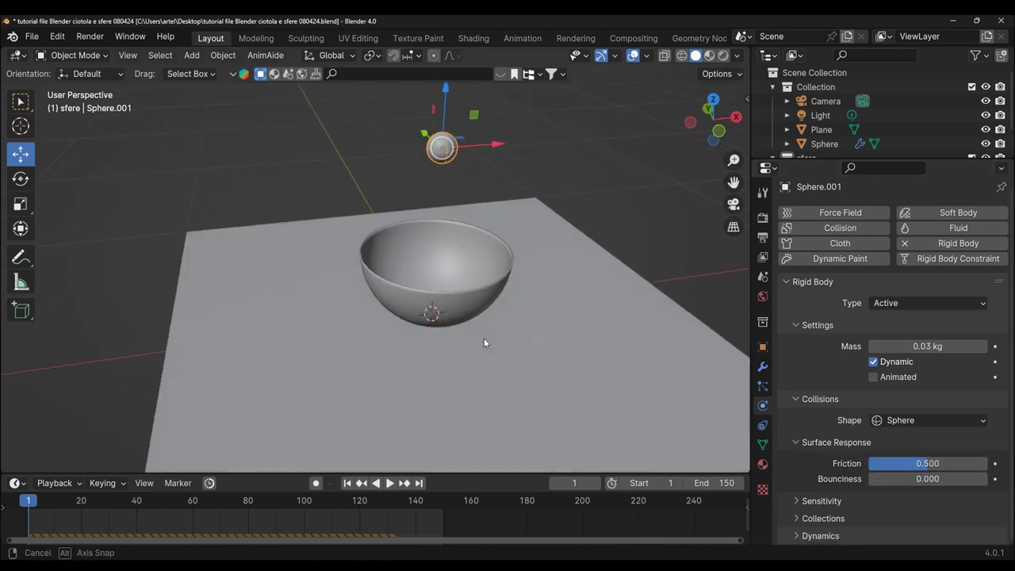
Step: Set the sphere's friction to 0.3 and bounciness to 0.010
click(933, 463)
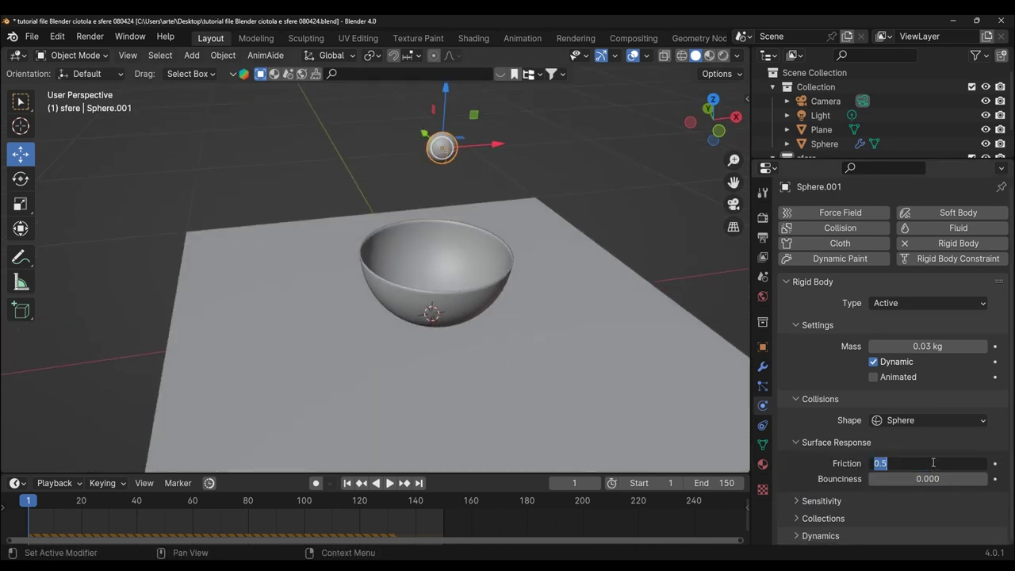
text(0.3)
key(Return)
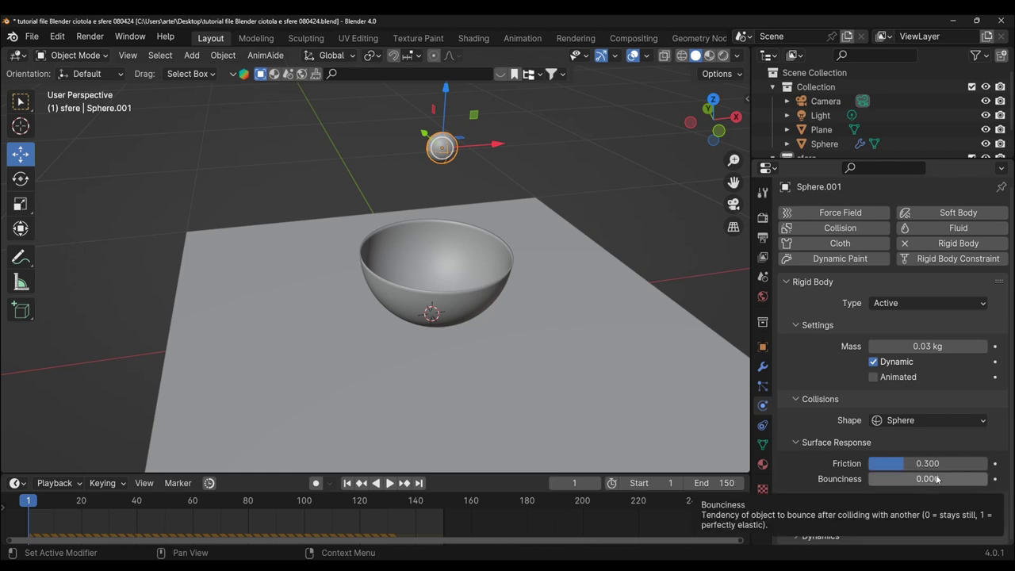
click(939, 479)
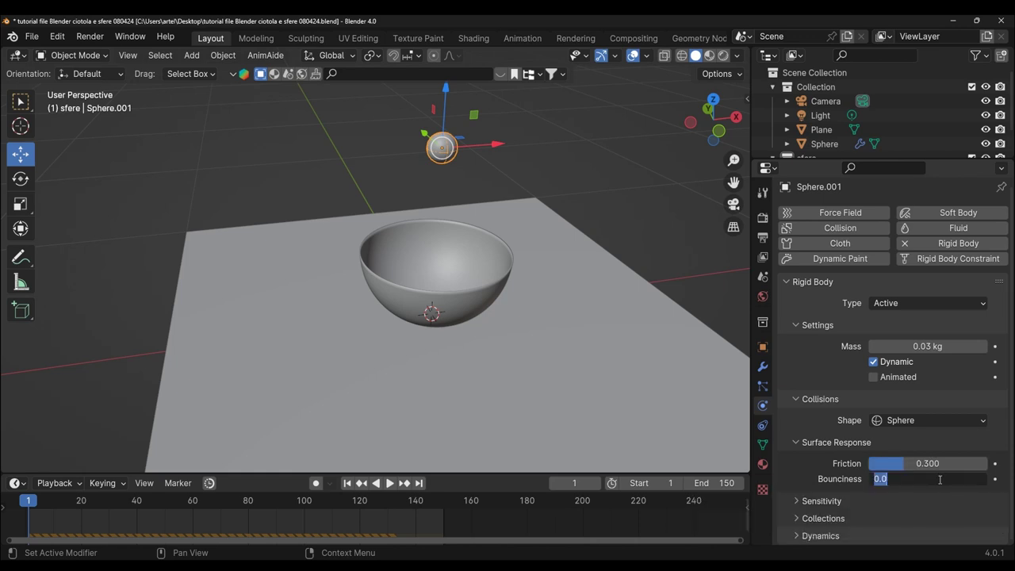
text(0.001)
key(Return)
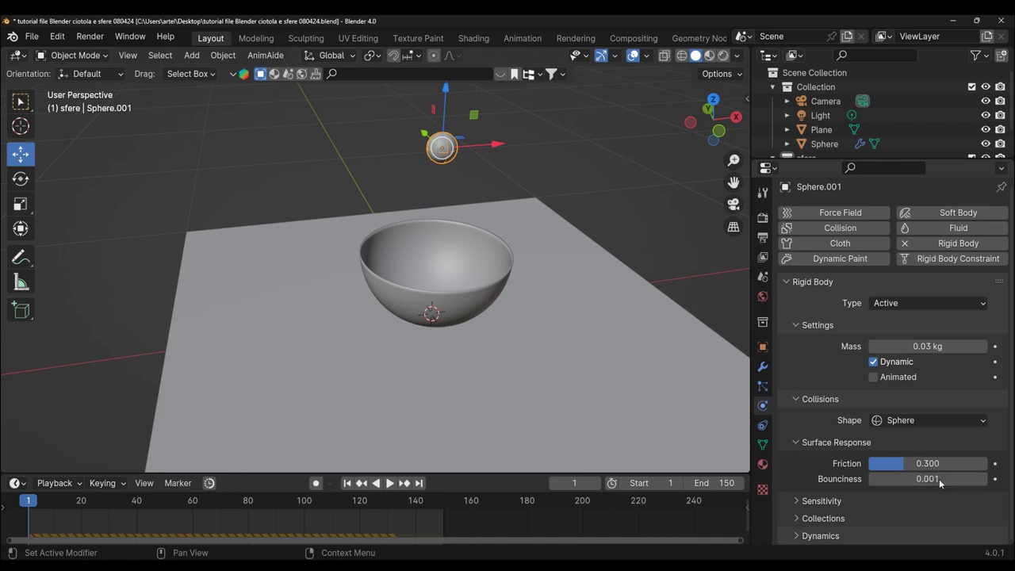
click(944, 481)
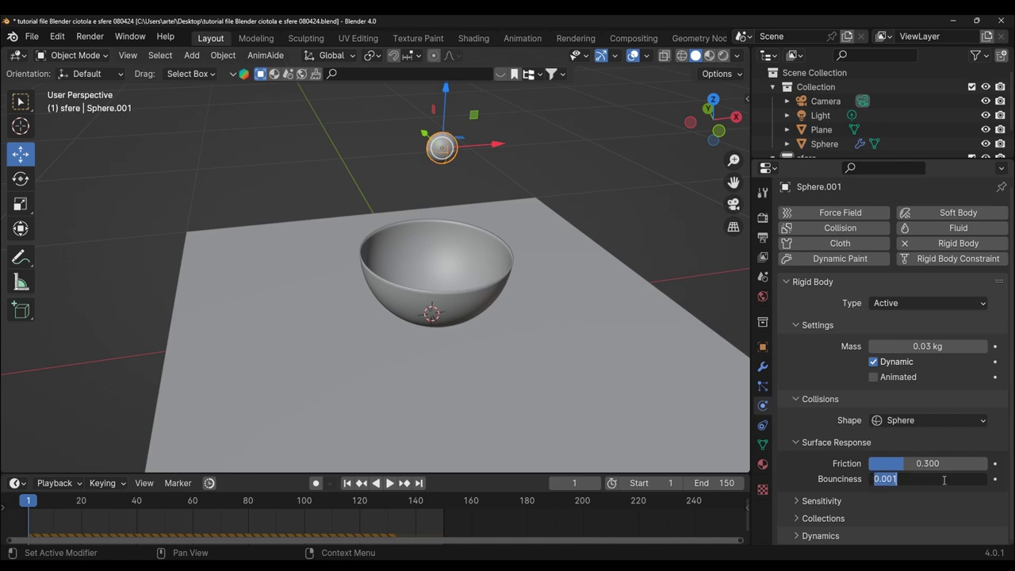
text(0.010)
key(Return)
Step: Expand the Sensitivity settings and check the bowl's physics
click(912, 501)
scroll(888, 480, down, 2)
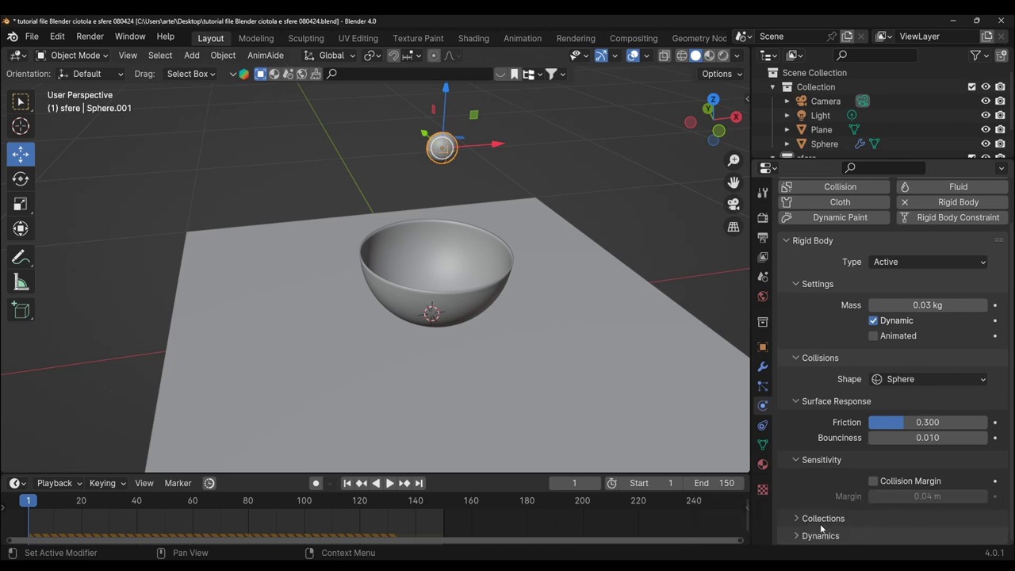
click(484, 309)
scroll(536, 369, up, 1)
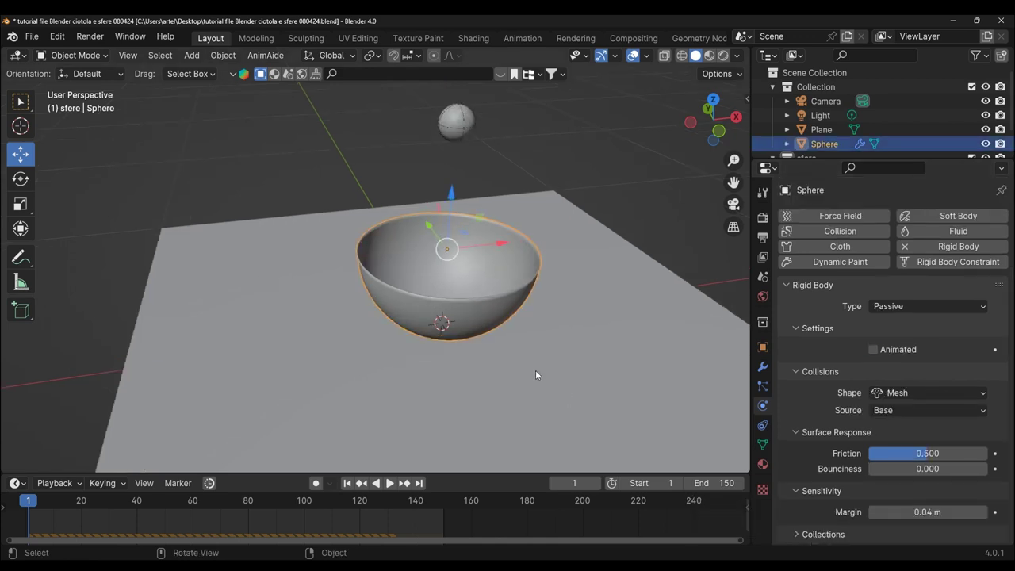
middle_drag(535, 375, 502, 380)
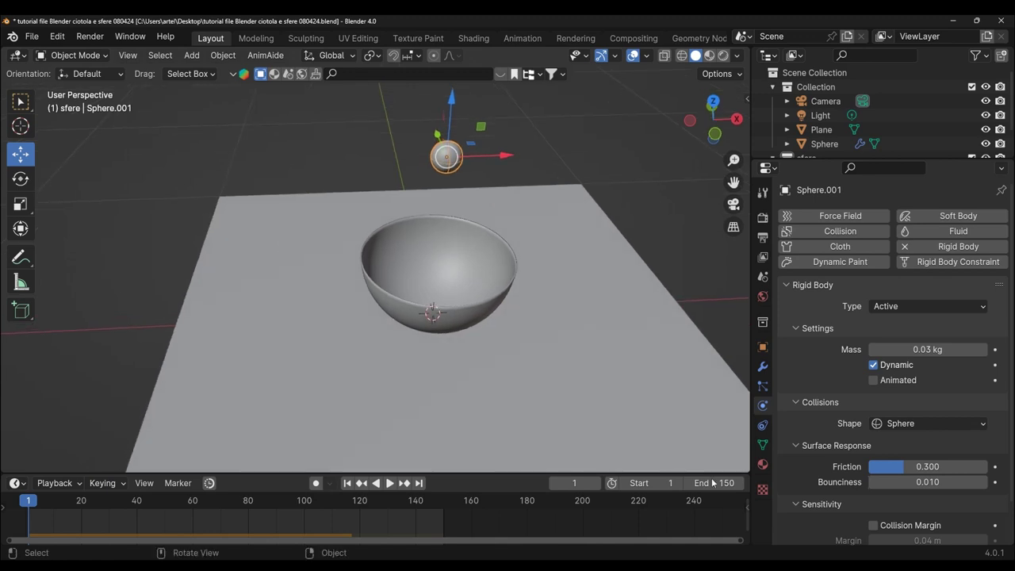
Step: Change the sphere's bounciness to 0.03 and friction to 0.150
click(954, 481)
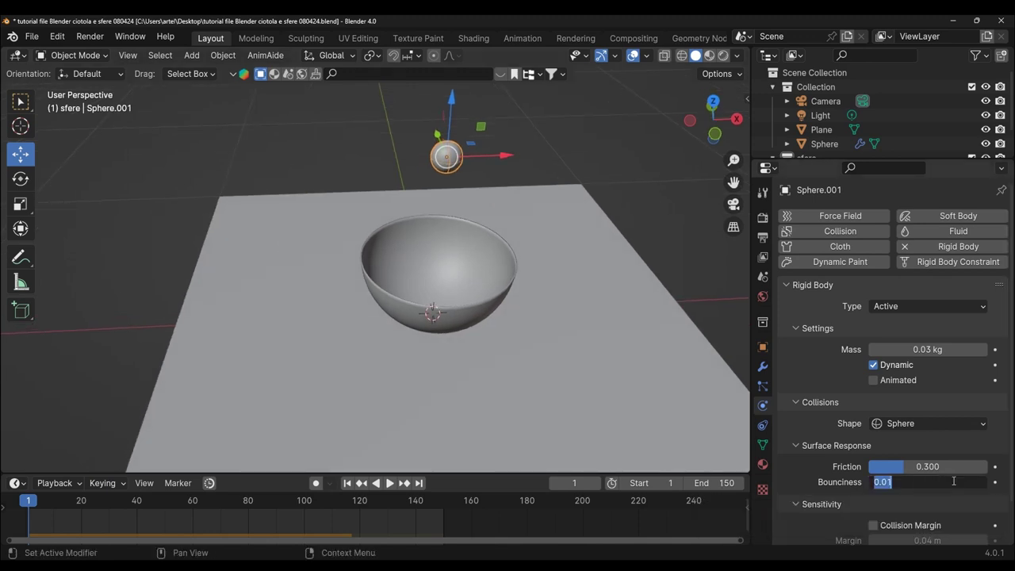
text(0.03)
key(Return)
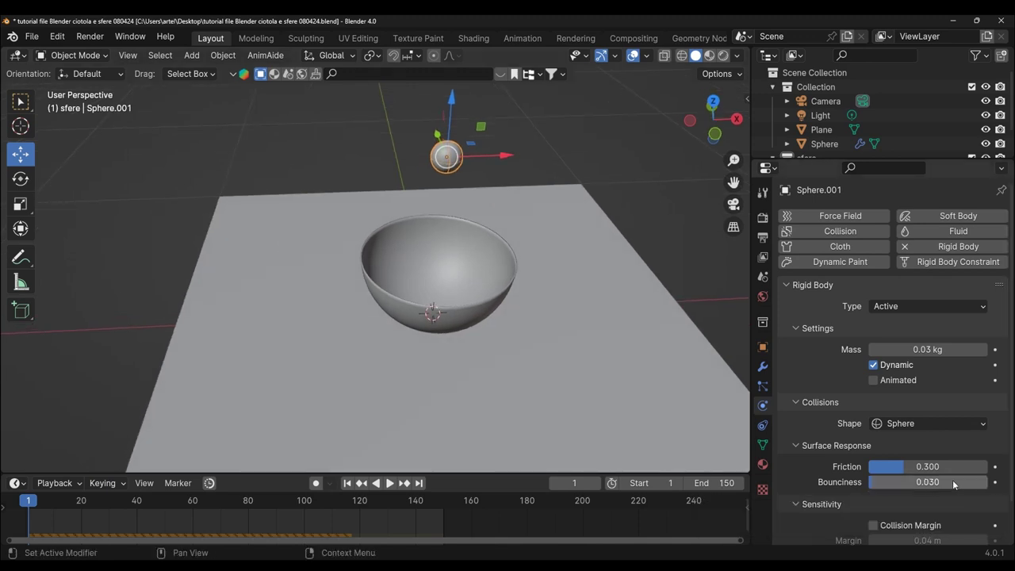
click(949, 464)
text(0.)
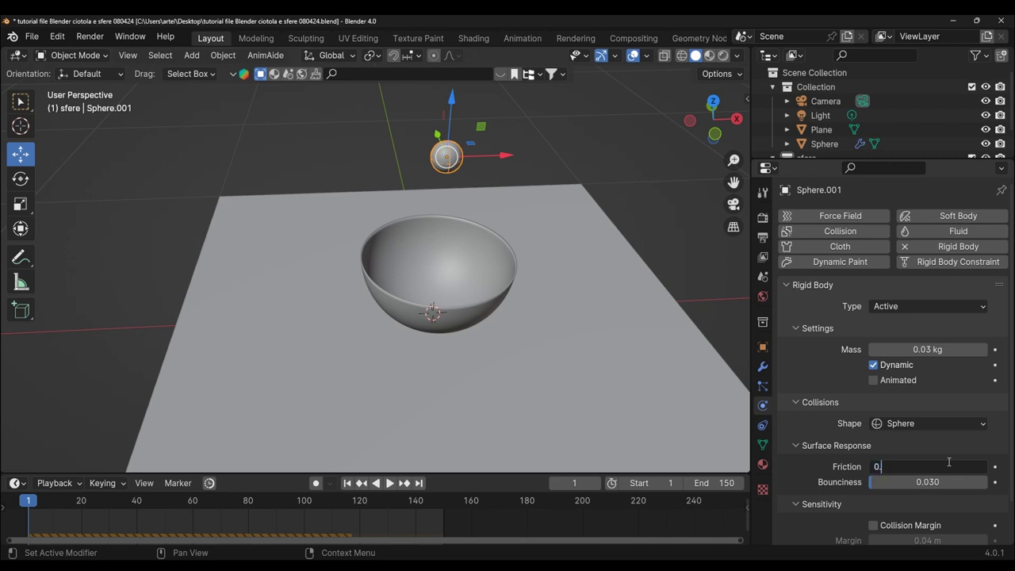
text(150)
key(Return)
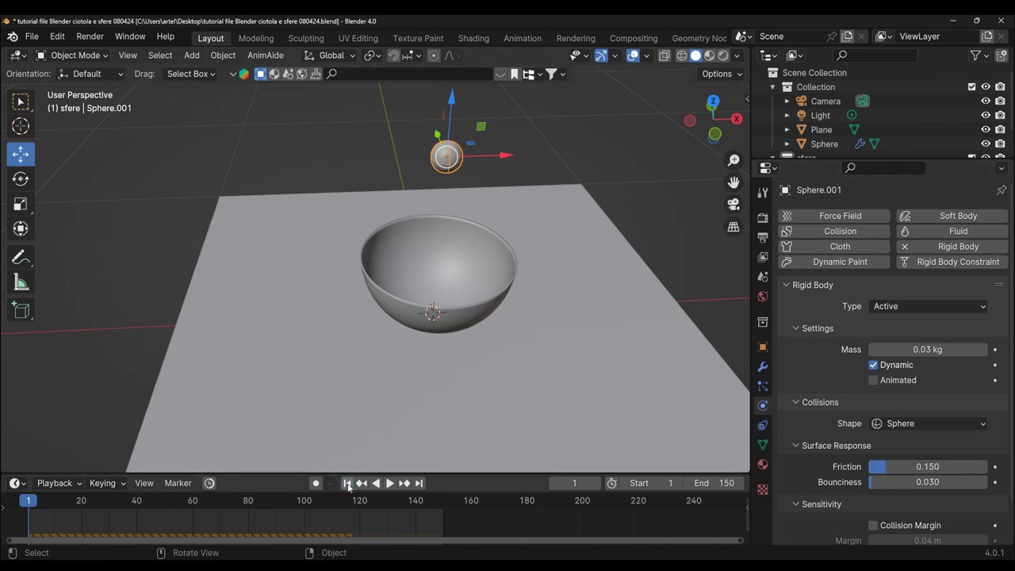
Step: Play the ball dropping into the bowl, then reset to frame 1 in front view
click(391, 484)
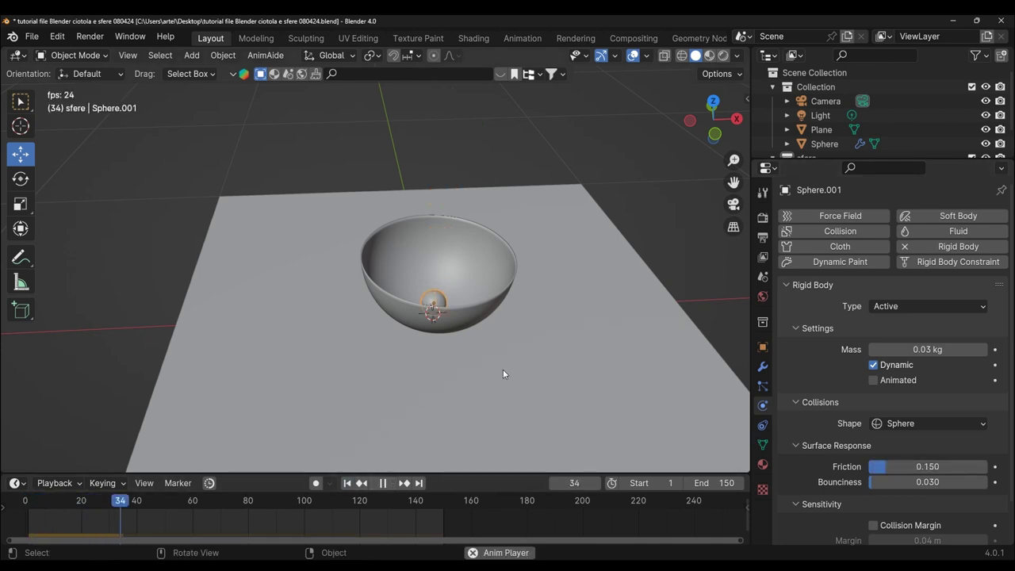
middle_drag(503, 369, 476, 396)
scroll(468, 391, up, 2)
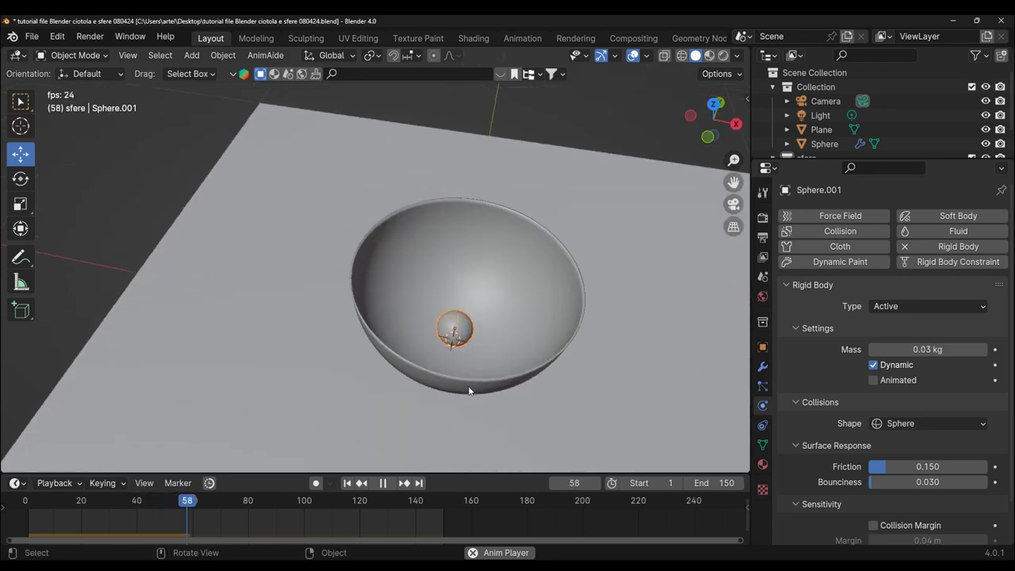
click(383, 483)
click(347, 484)
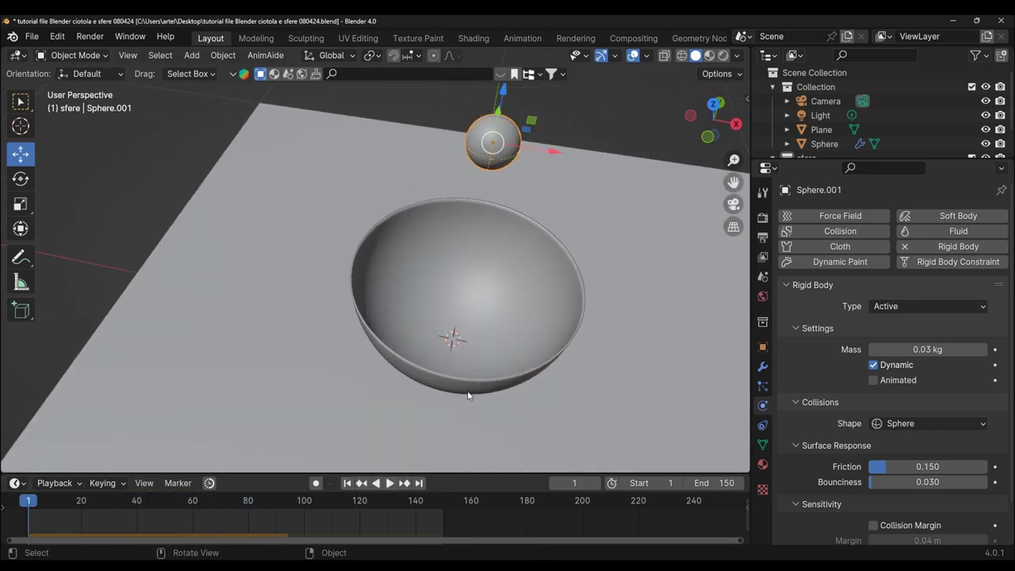
key(KP_1)
shift+middle_drag(632, 220, 632, 243)
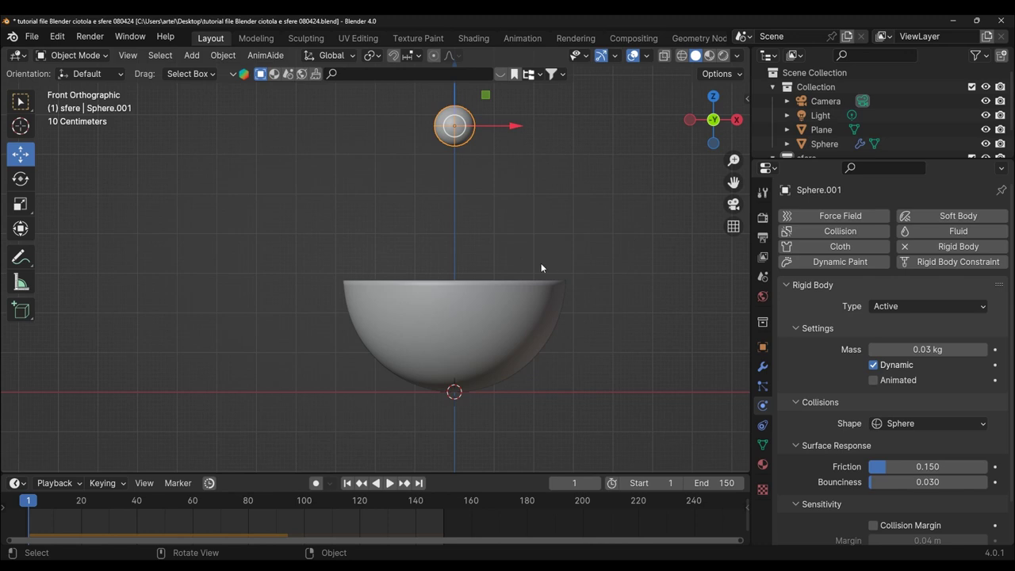
scroll(541, 263, down, 2)
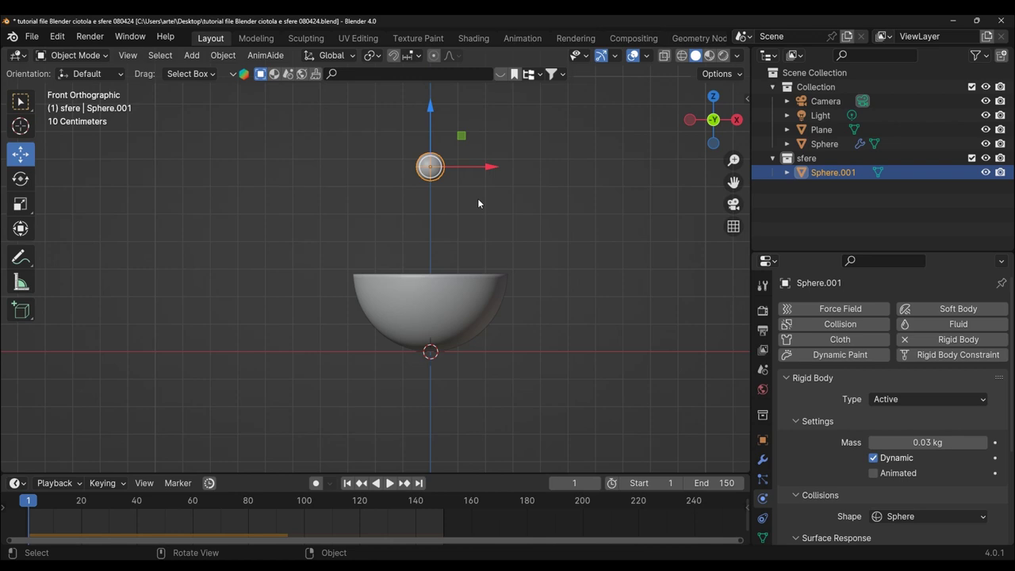
Step: Create five linked duplicates of the ball clustered above the bowl
key(shift+d)
key(alt+d)
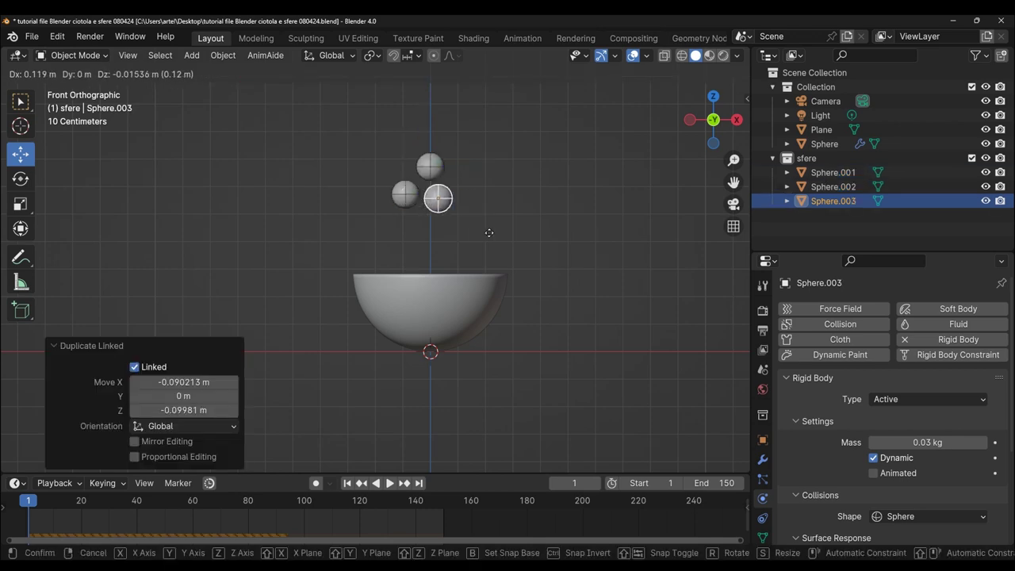
click(495, 236)
key(alt+d)
click(459, 266)
key(alt+d)
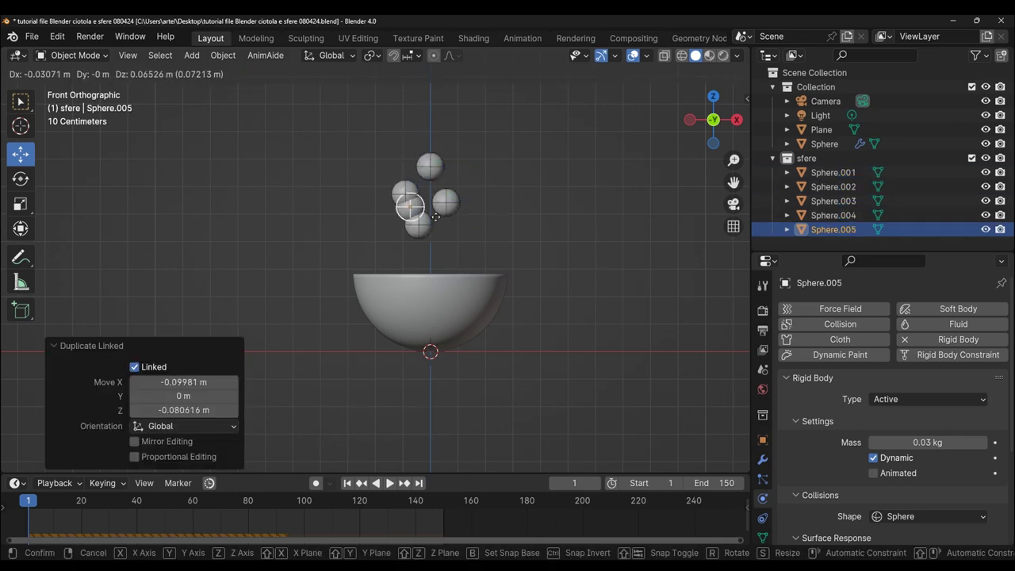
click(428, 205)
key(alt+d)
click(504, 210)
mouse_move(504, 211)
middle_down()
mouse_move(553, 311)
mouse_move(371, 332)
mouse_move(548, 301)
mouse_move(563, 353)
middle_up()
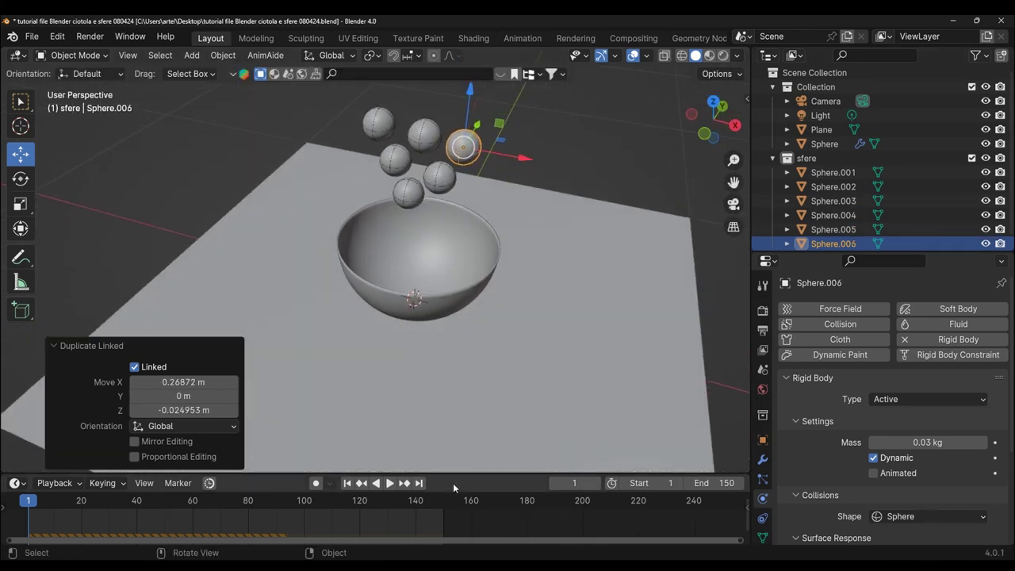
Step: Play the simulation to drop the six balls into the bowl
click(389, 483)
middle_drag(476, 423, 503, 400)
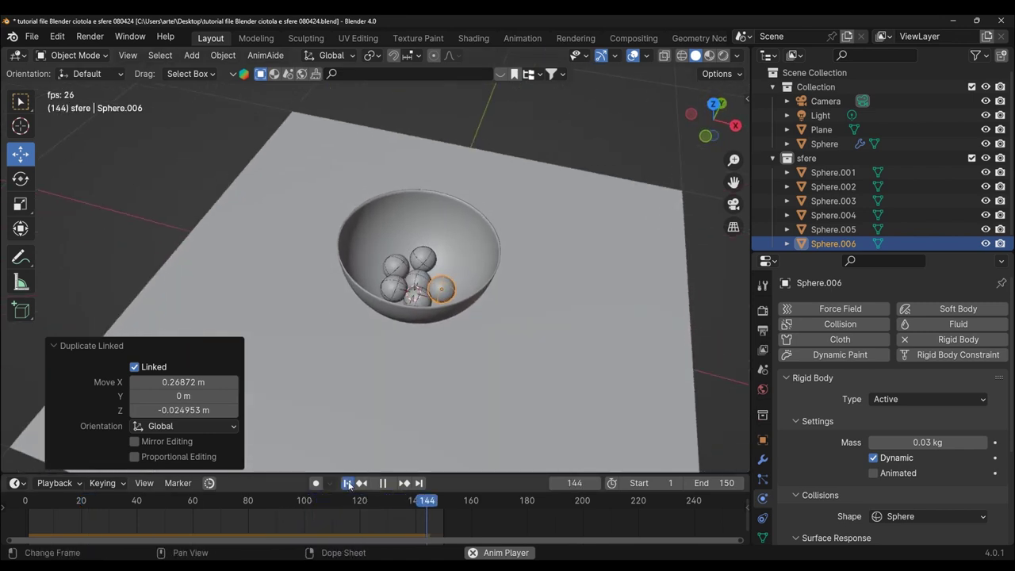
click(385, 483)
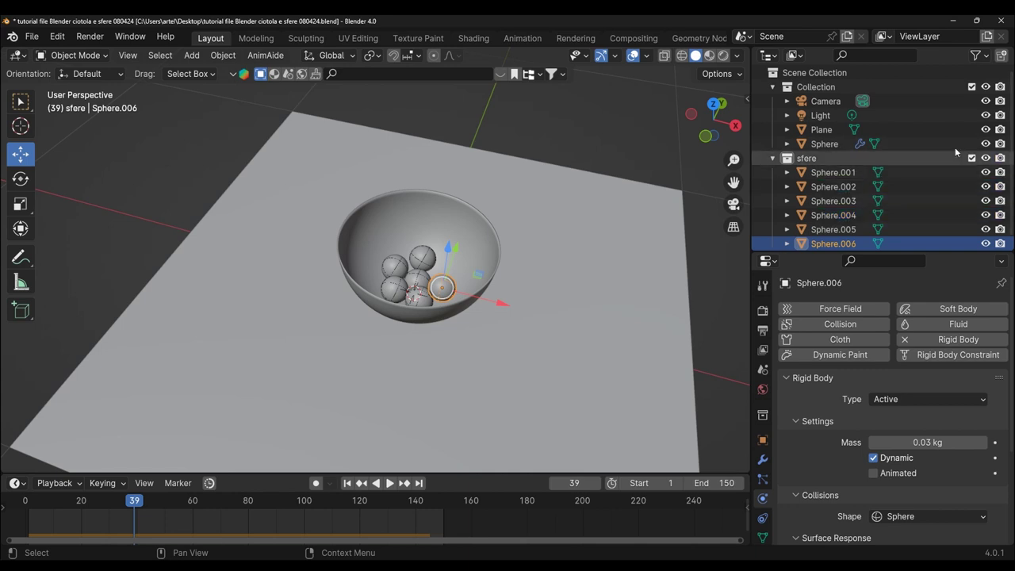
Step: Replay with the plane hidden, then unhide it and rewind to frame 1
click(986, 130)
middle_drag(508, 409, 444, 460)
click(390, 483)
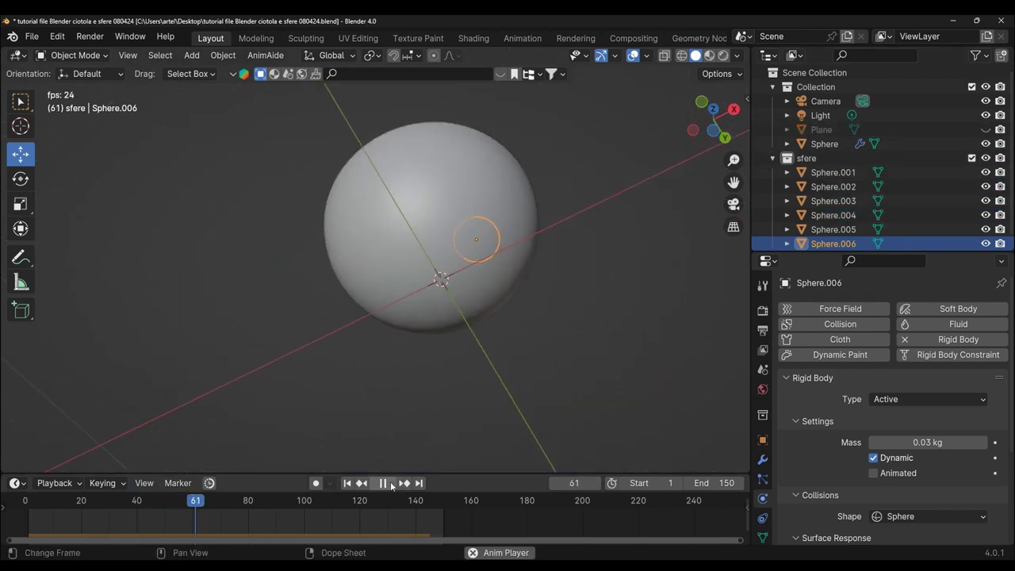
click(391, 485)
middle_drag(391, 485, 546, 156)
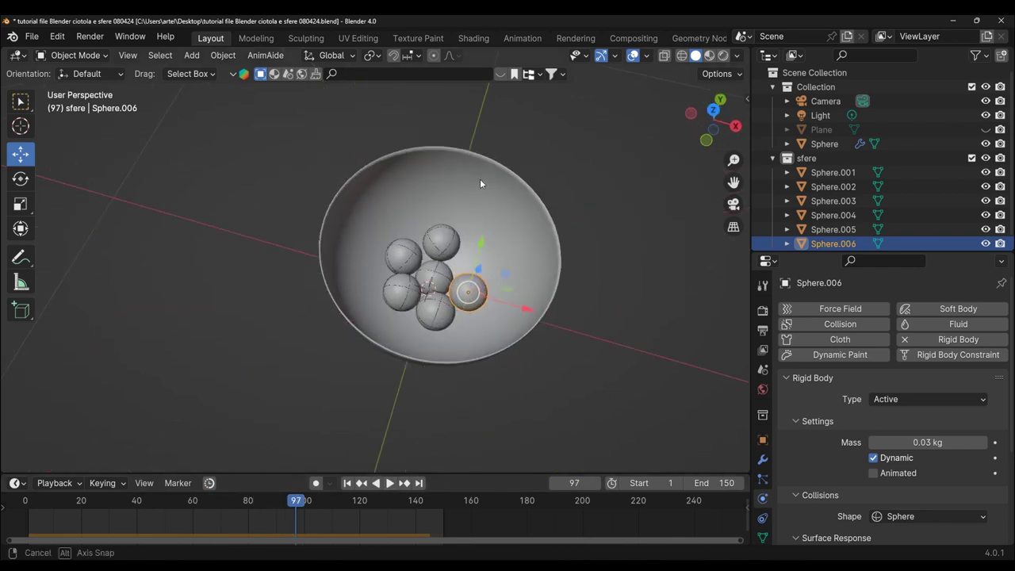
click(986, 129)
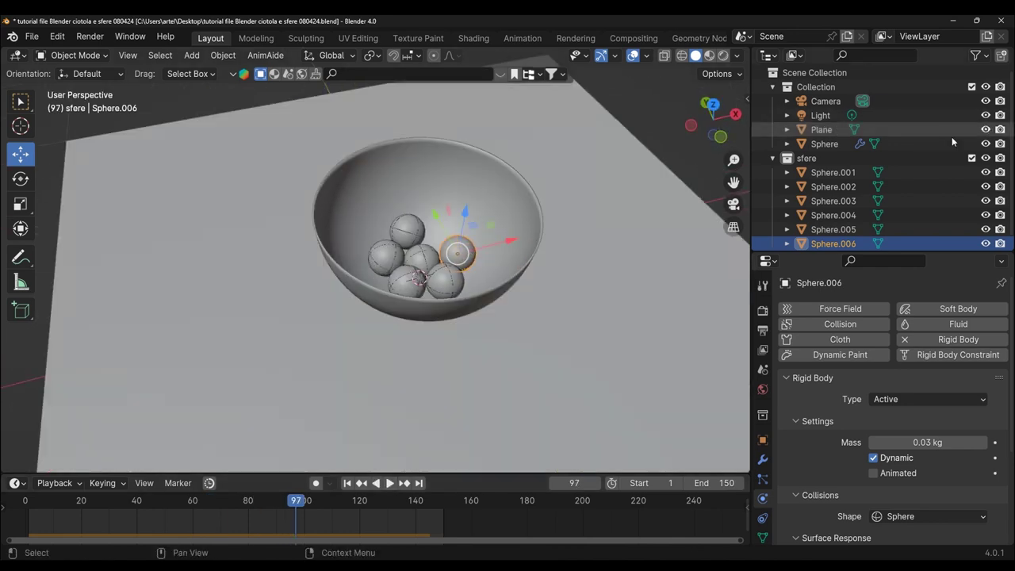
key(KP_1)
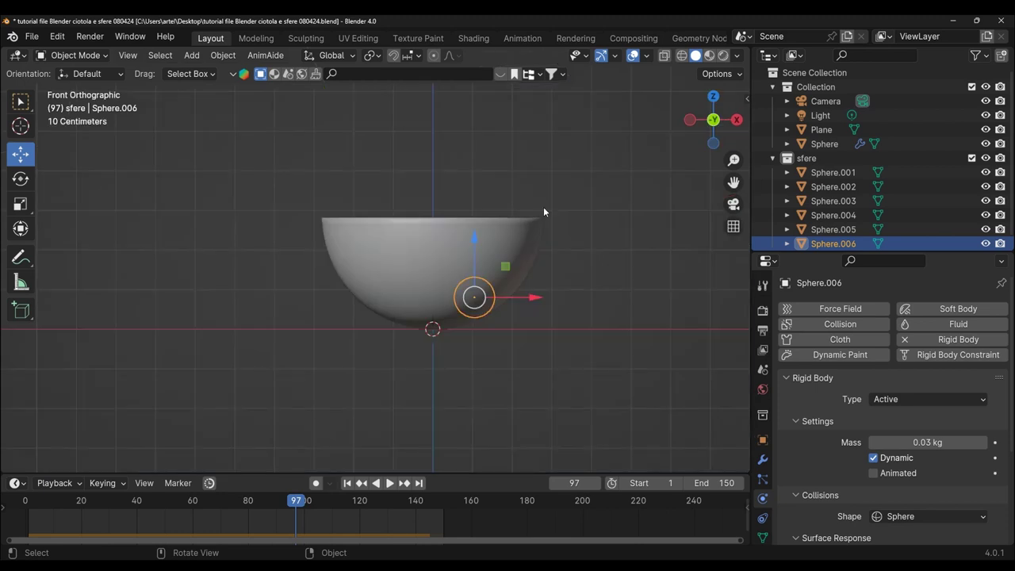
click(347, 483)
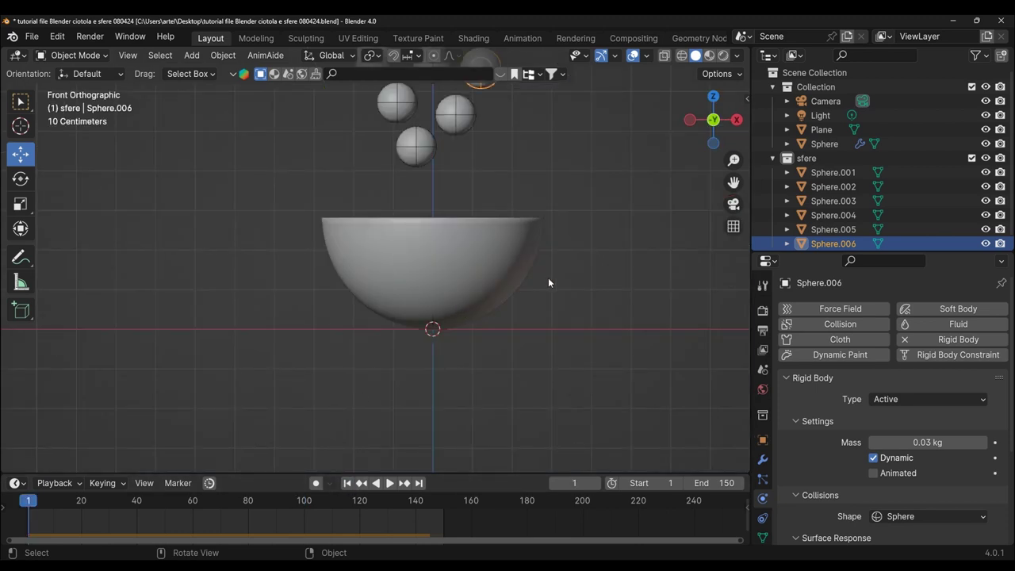
drag(722, 190, 358, 212)
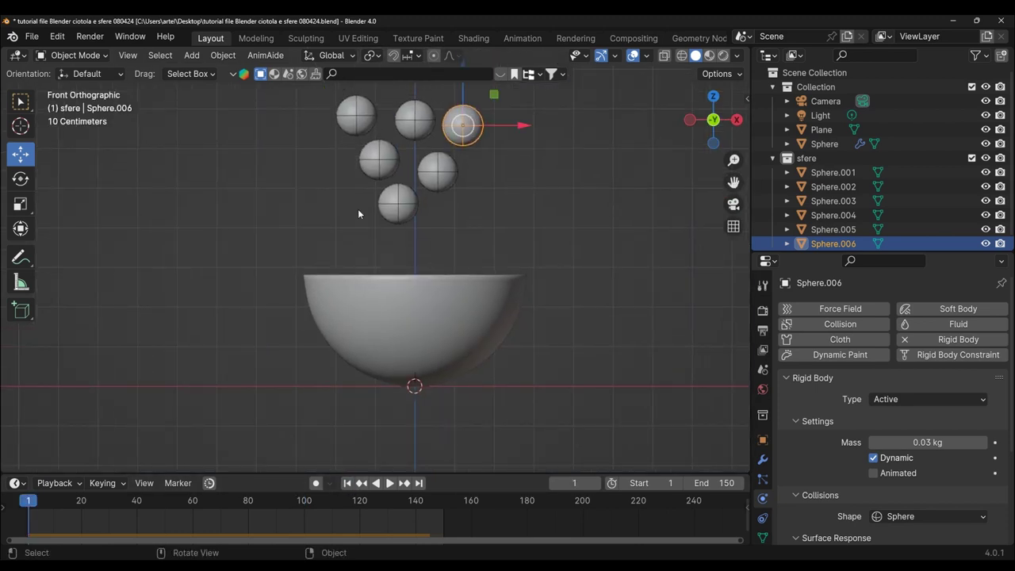
Step: Save the project via File > Save and orbit to a perspective view
click(32, 36)
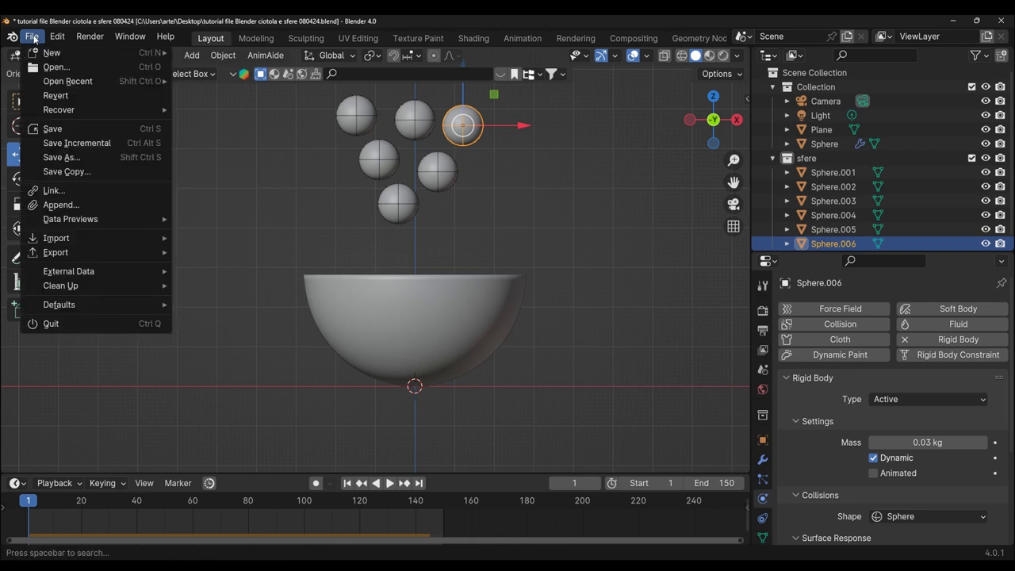
click(59, 128)
drag(759, 252, 760, 301)
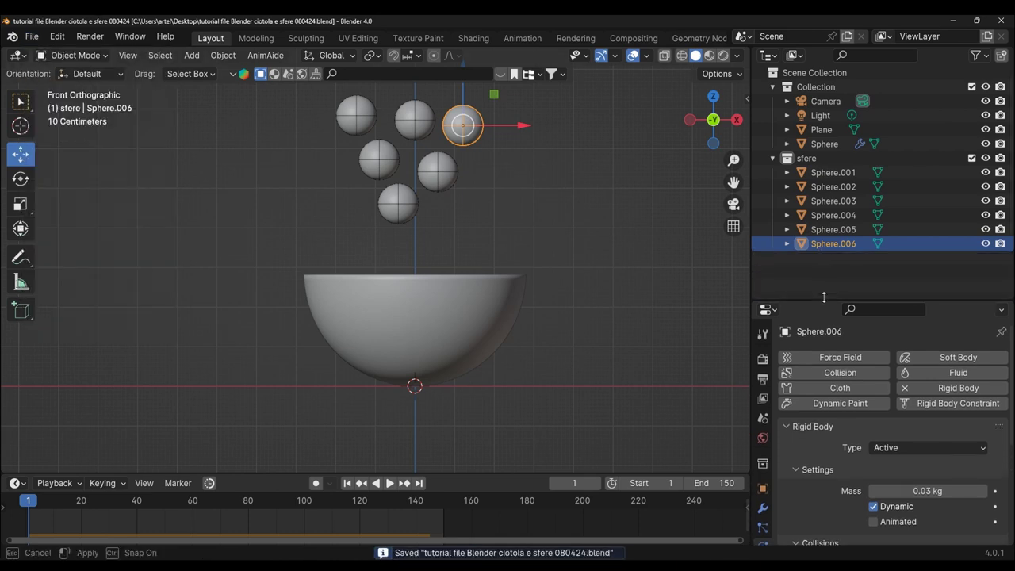
click(533, 312)
scroll(517, 315, down, 2)
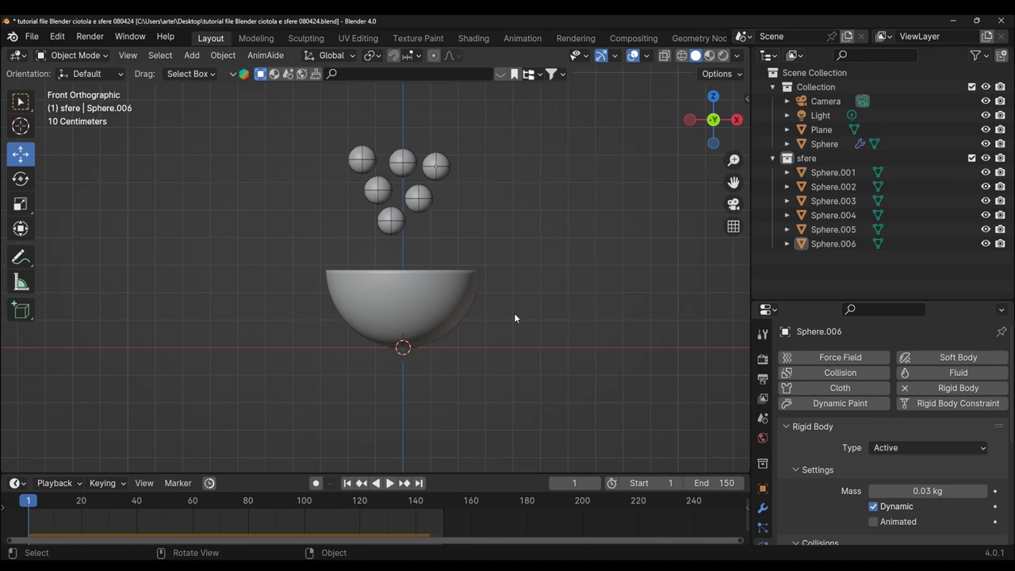
middle_drag(580, 279, 552, 322)
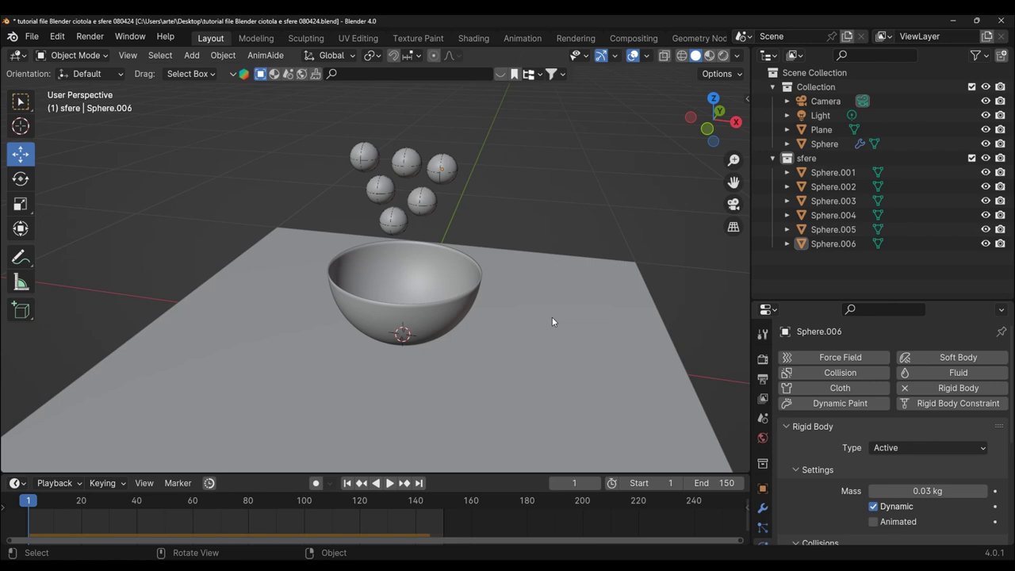
Step: Add a Bezier circle at the origin in the Scene Collection
click(773, 159)
click(814, 73)
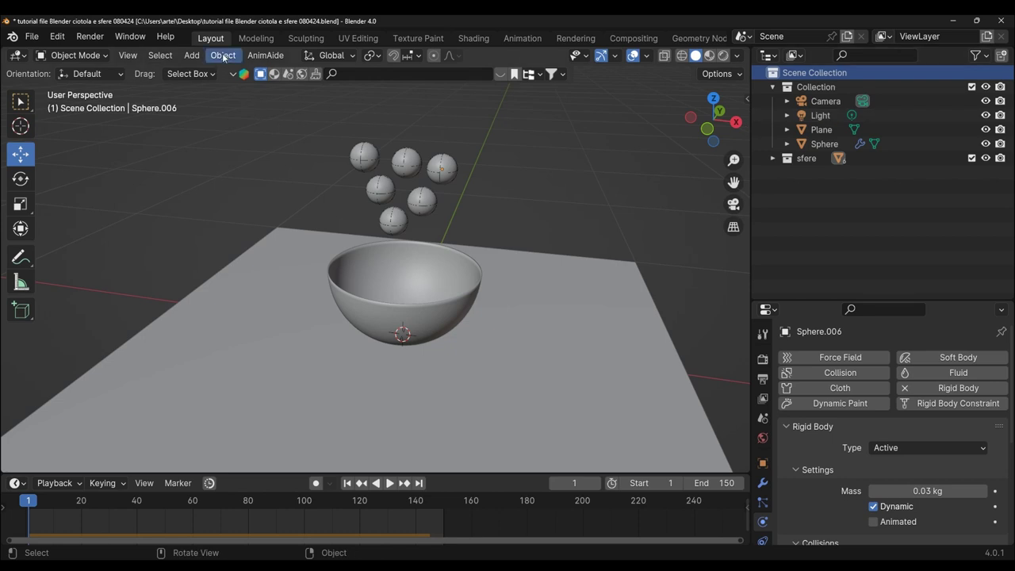
click(192, 55)
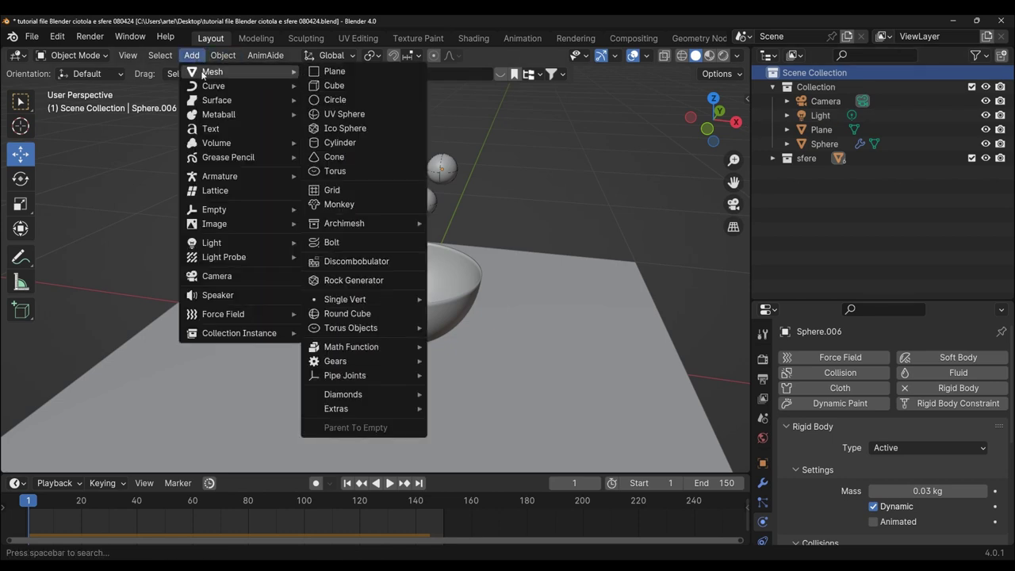
mouse_move(213, 86)
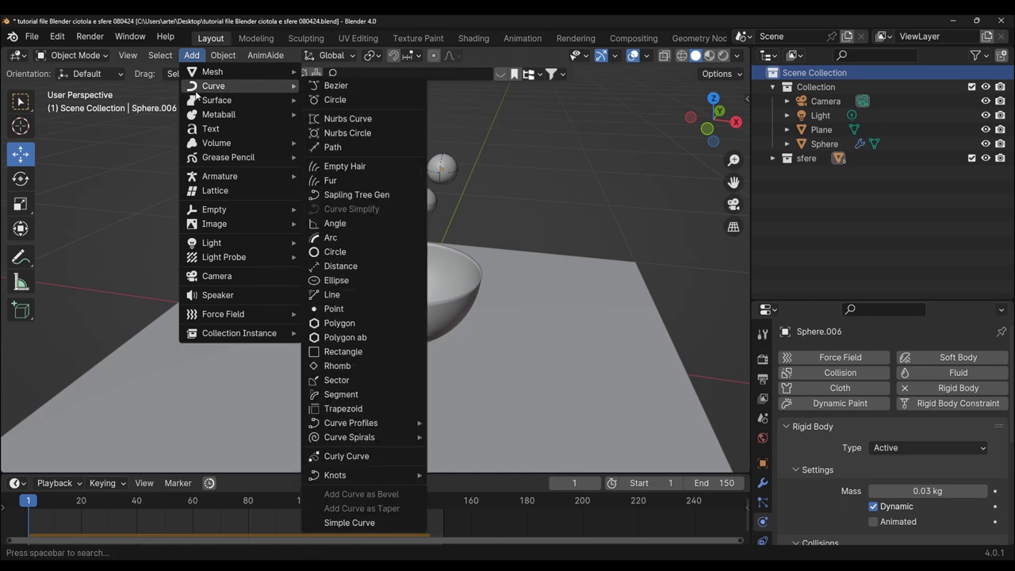
click(337, 99)
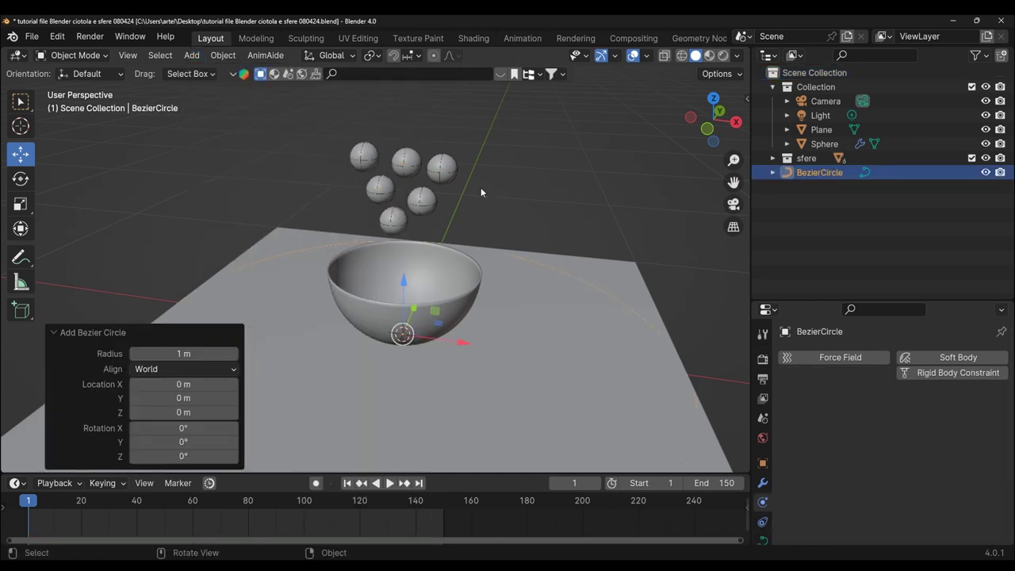
scroll(481, 192, down, 4)
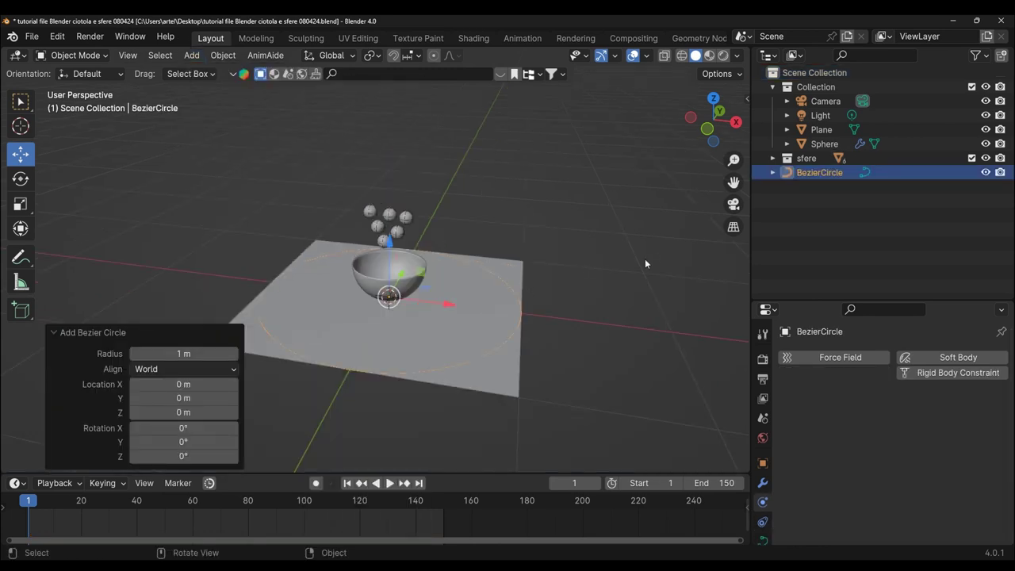
middle_drag(645, 259, 639, 262)
Step: Scale the circle to 0.403 and select the bowl in front view
key(s)
click(479, 347)
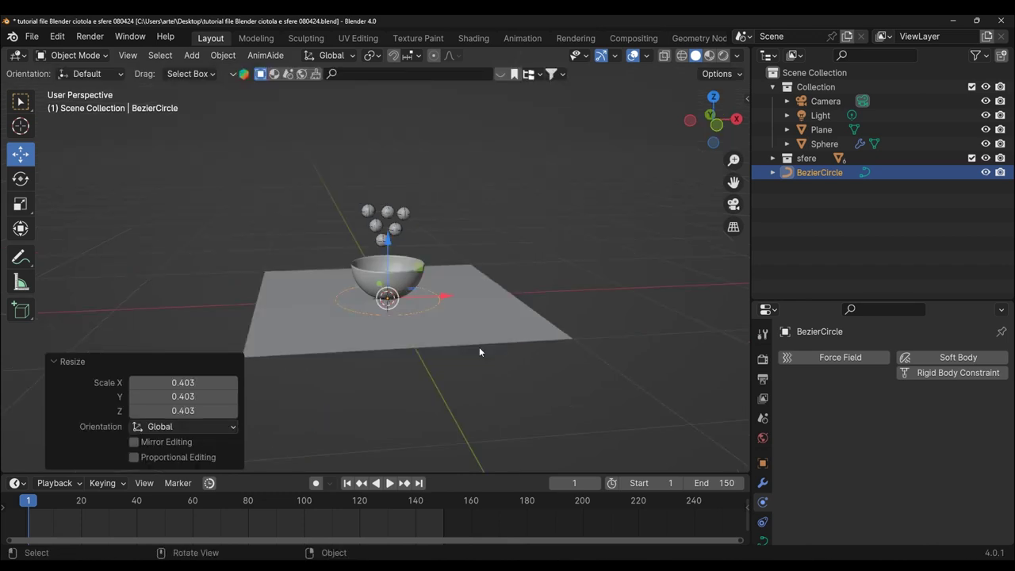
key(KP_1)
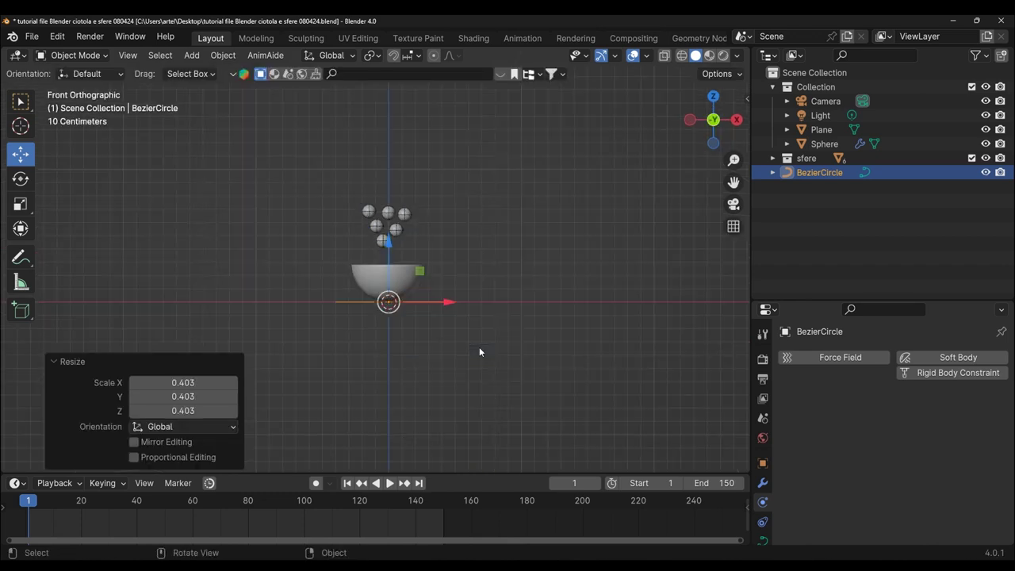
scroll(476, 351, up, 3)
click(454, 292)
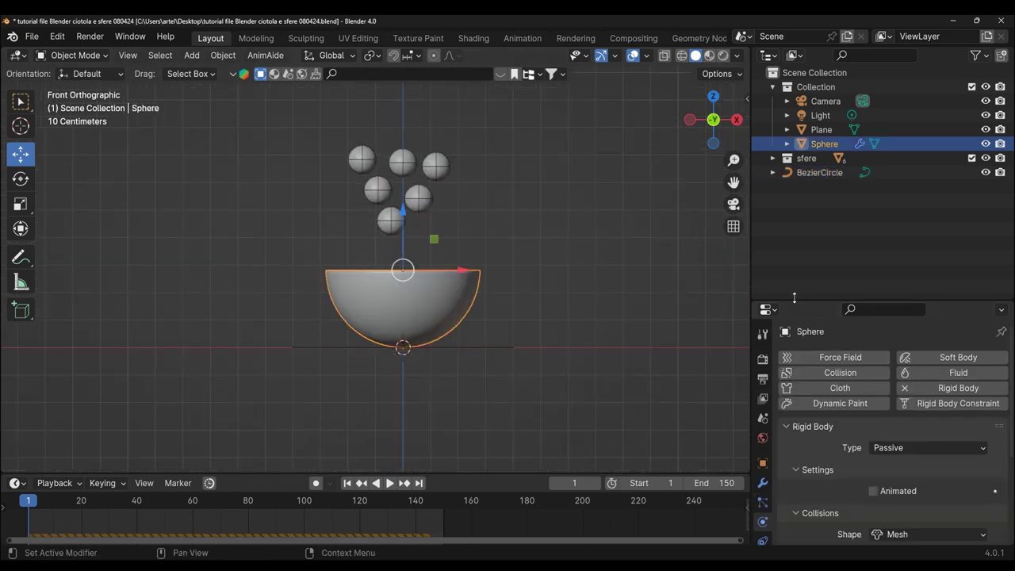
Step: Add a Follow Path constraint to the bowl targeting BezierCircle
drag(795, 302, 805, 186)
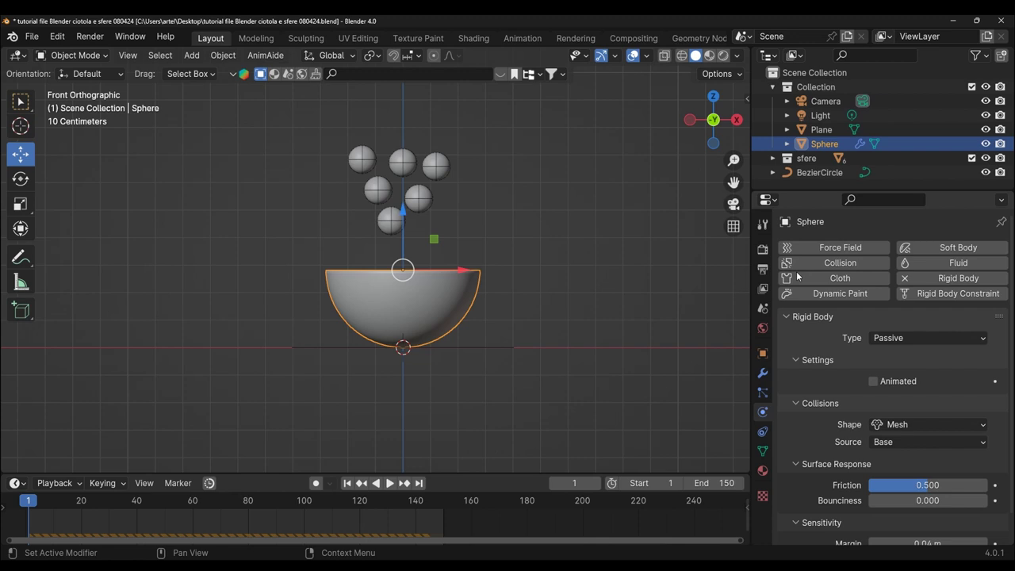
click(766, 432)
click(833, 249)
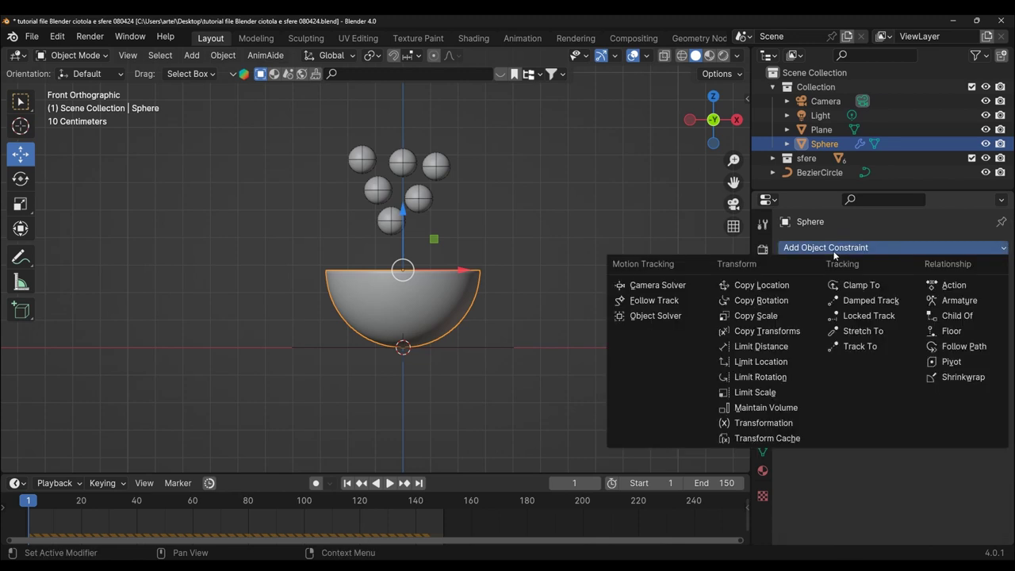
click(963, 347)
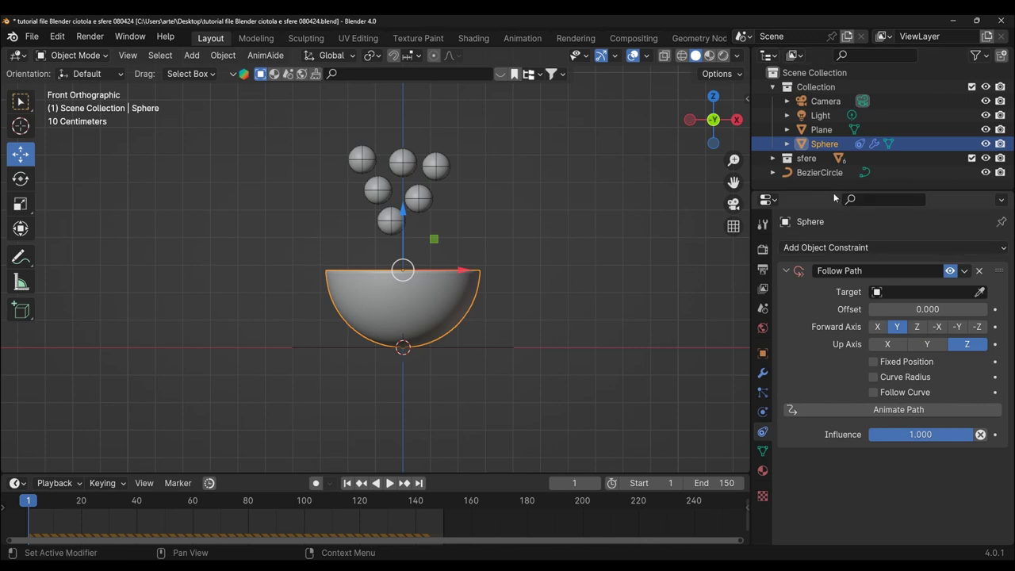
click(928, 292)
click(912, 314)
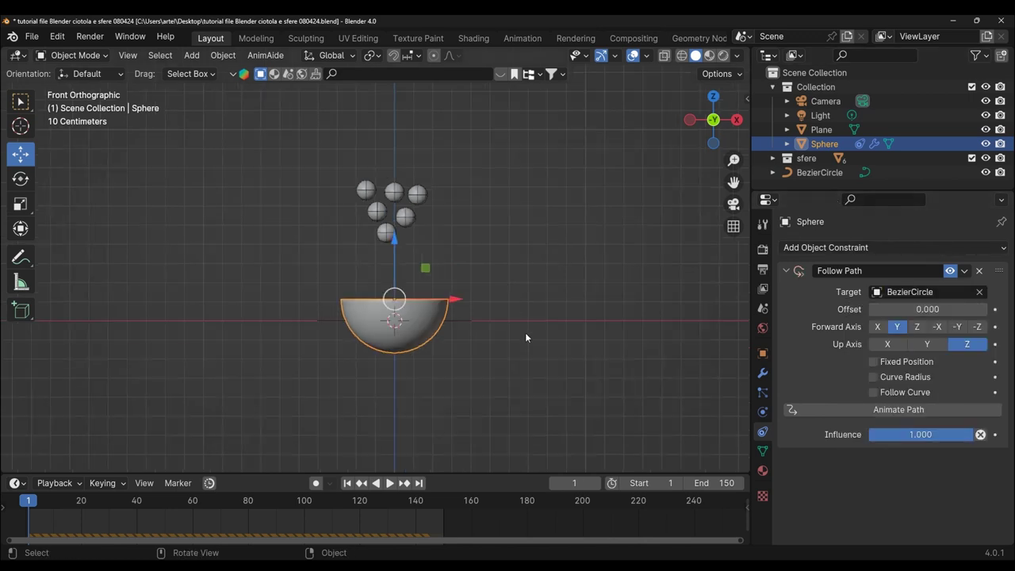
mouse_move(525, 333)
middle_down()
mouse_move(354, 364)
mouse_move(359, 353)
middle_up()
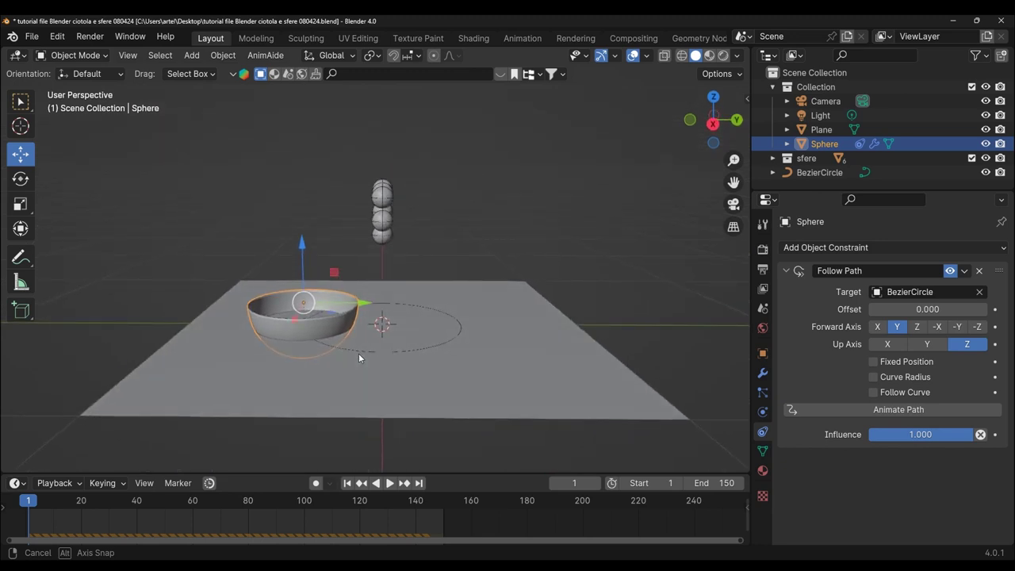
Step: In Right Ortho view, raise the bowl 0.78 m along Z
middle_drag(358, 353, 358, 353)
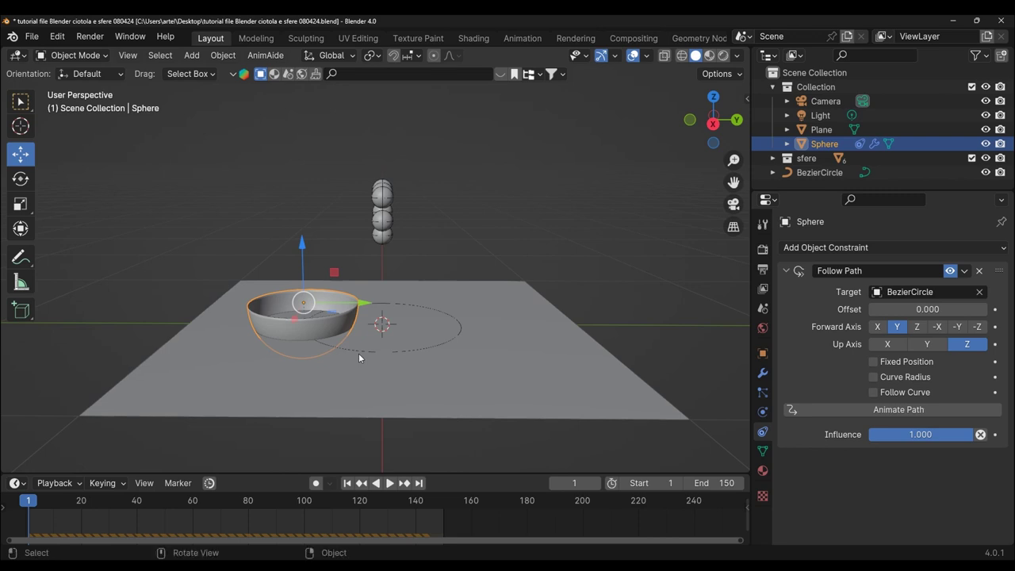
key(KP_3)
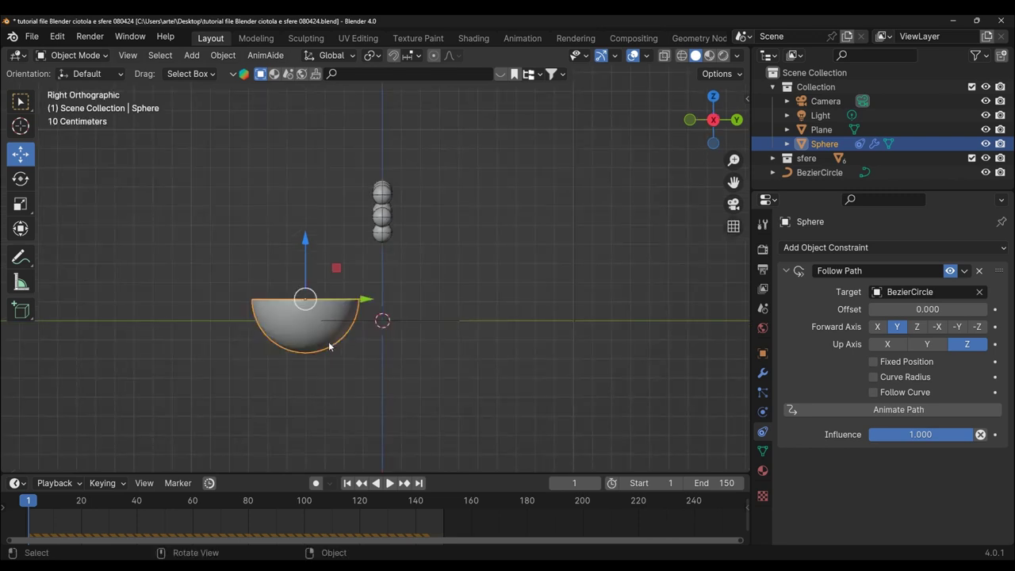
scroll(330, 346, up, 1)
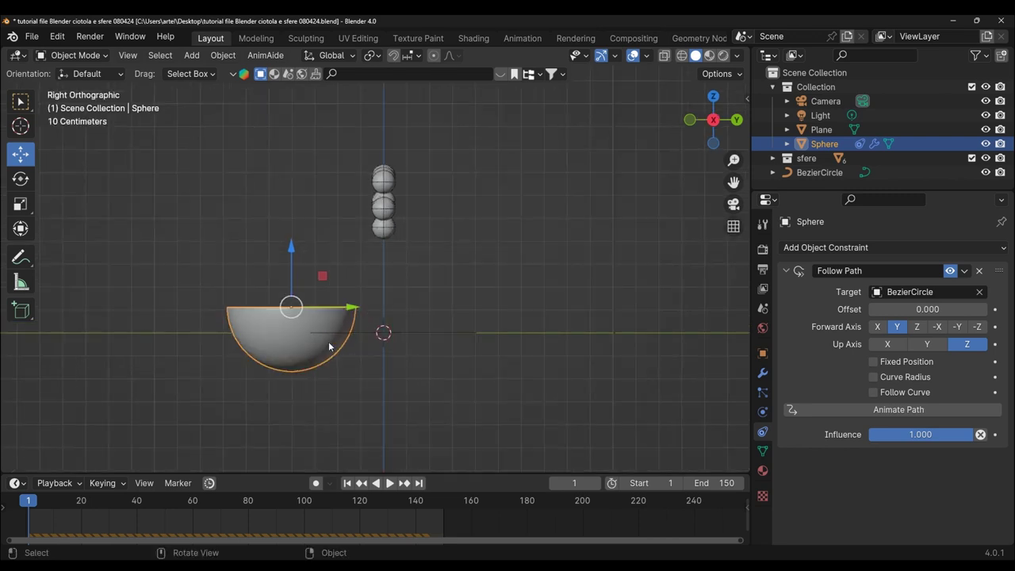
key(g)
key(z)
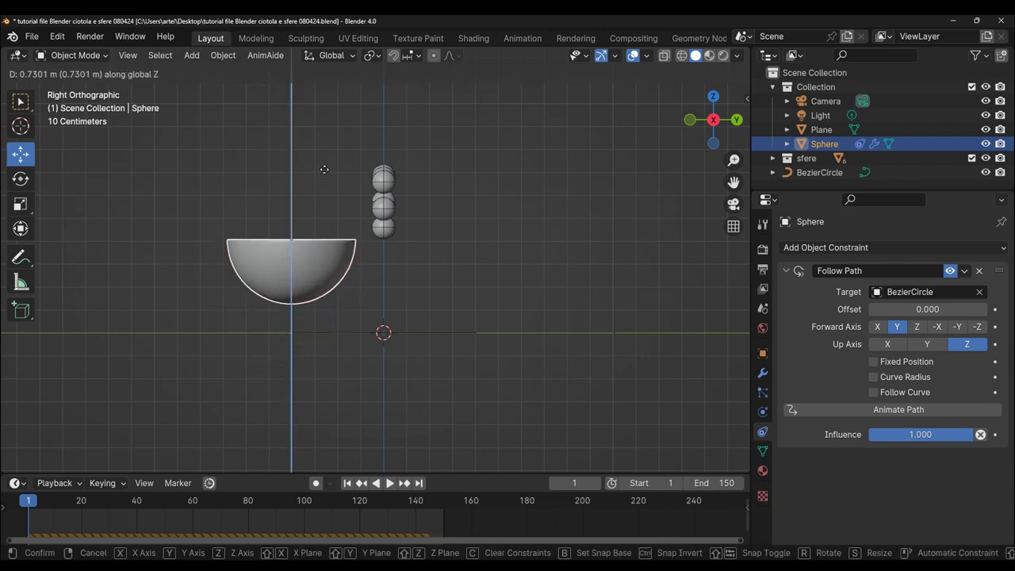
click(326, 258)
Step: Orbit to show the plane and path circle, then select the BezierCircle path
scroll(326, 258, up, 2)
scroll(500, 301, up, 3)
scroll(498, 301, up, 2)
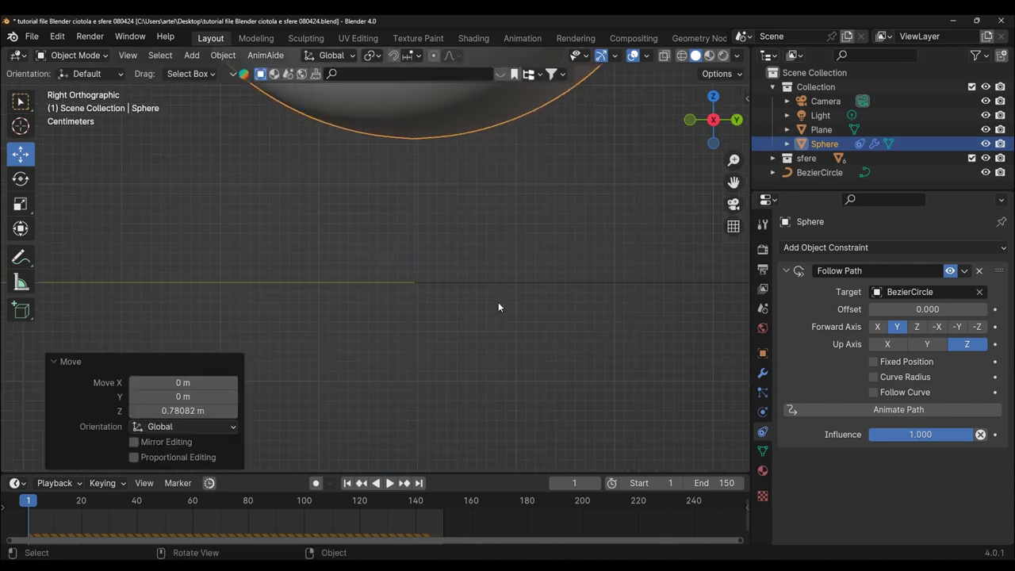
scroll(478, 281, up, 2)
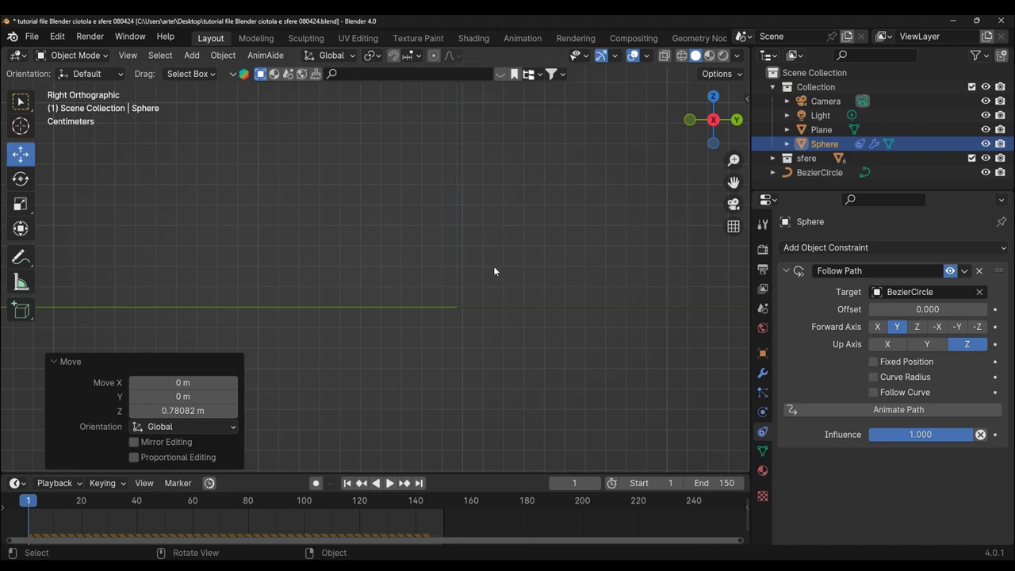
scroll(484, 294, down, 2)
scroll(434, 262, down, 2)
scroll(433, 264, down, 2)
scroll(431, 271, down, 1)
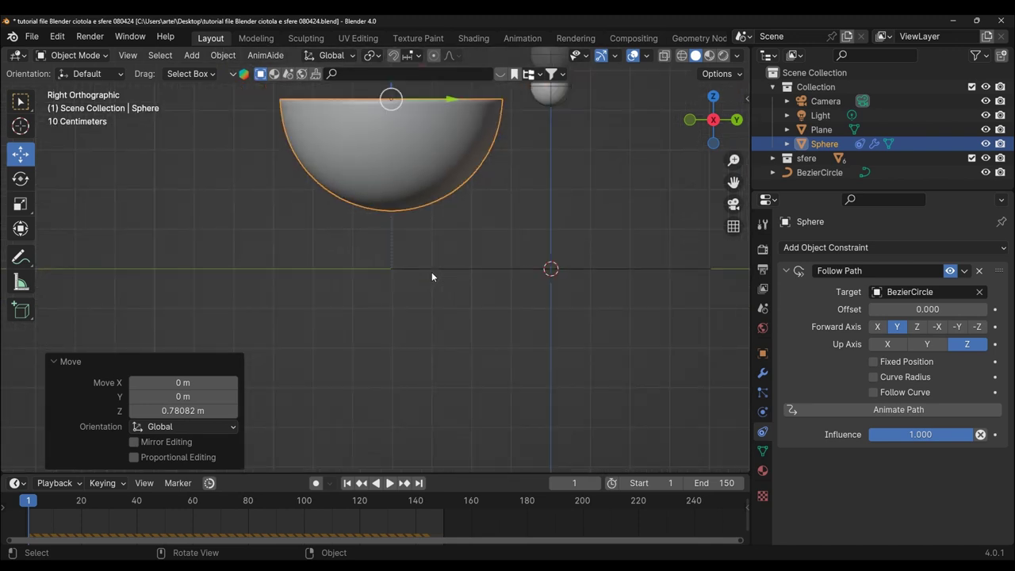
middle_drag(431, 272, 447, 297)
scroll(447, 297, down, 2)
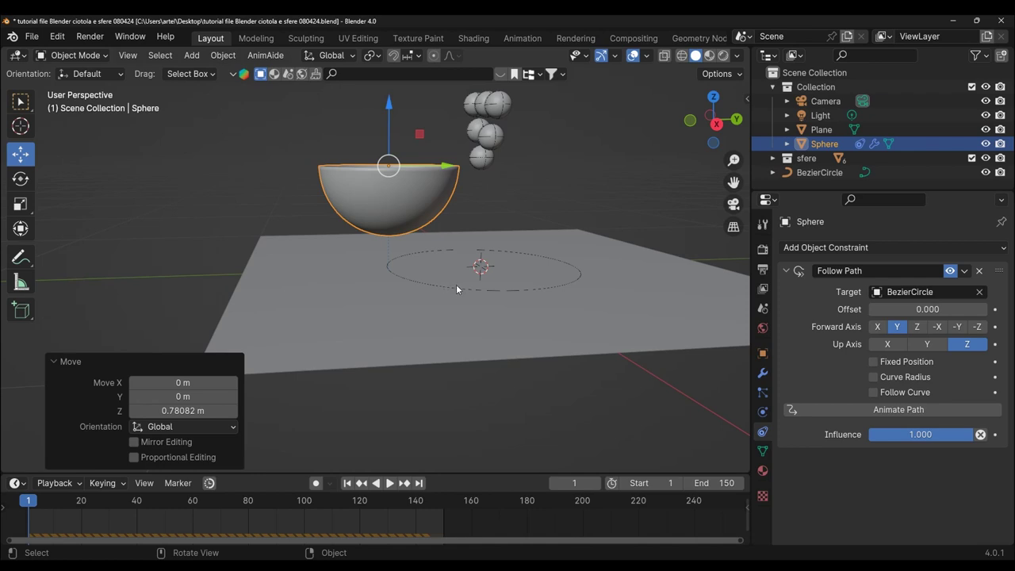
click(458, 290)
click(464, 289)
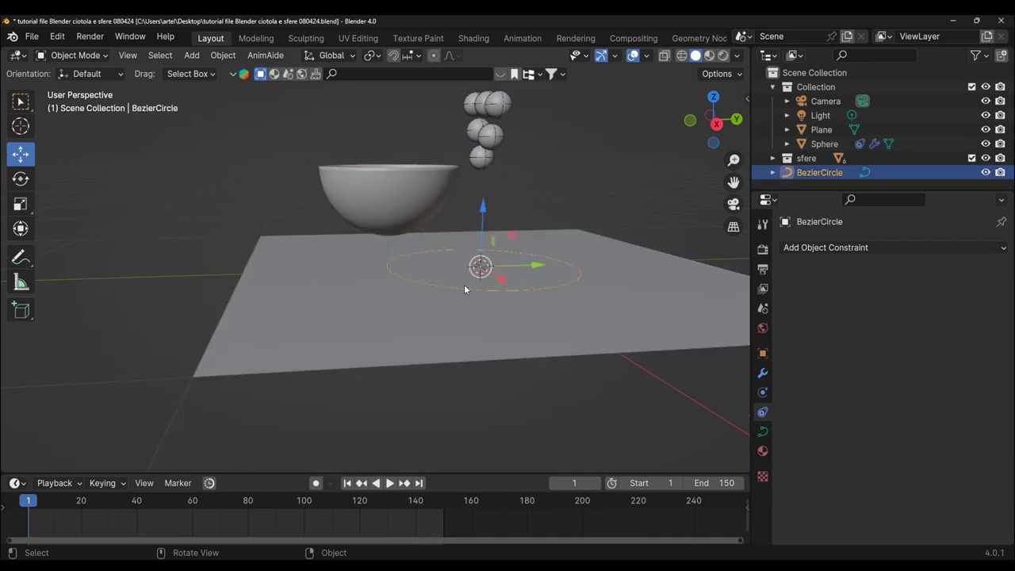
click(72, 55)
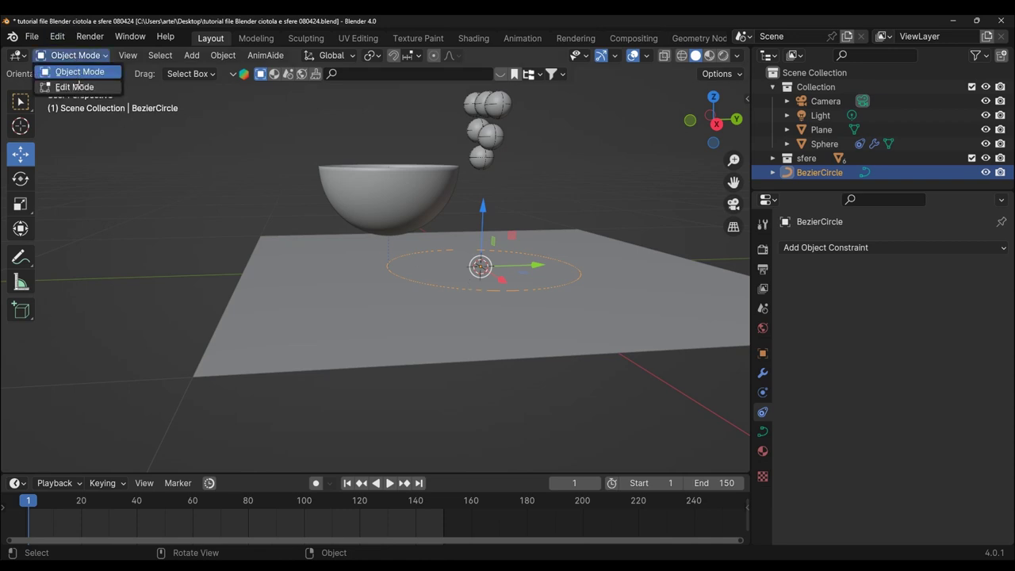
click(75, 87)
middle_drag(369, 260, 417, 322)
scroll(417, 321, up, 5)
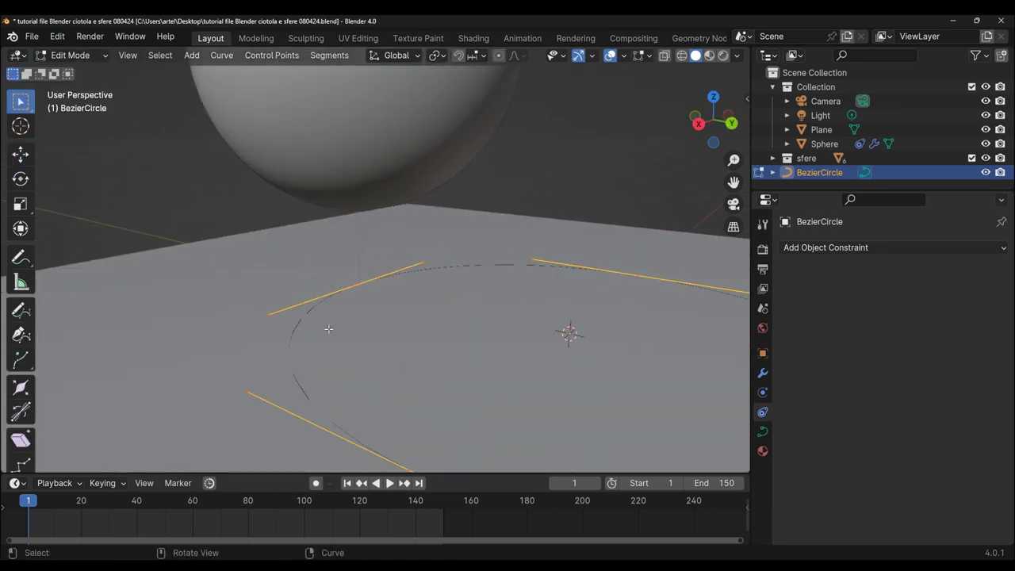
scroll(369, 292, up, 2)
scroll(368, 292, up, 2)
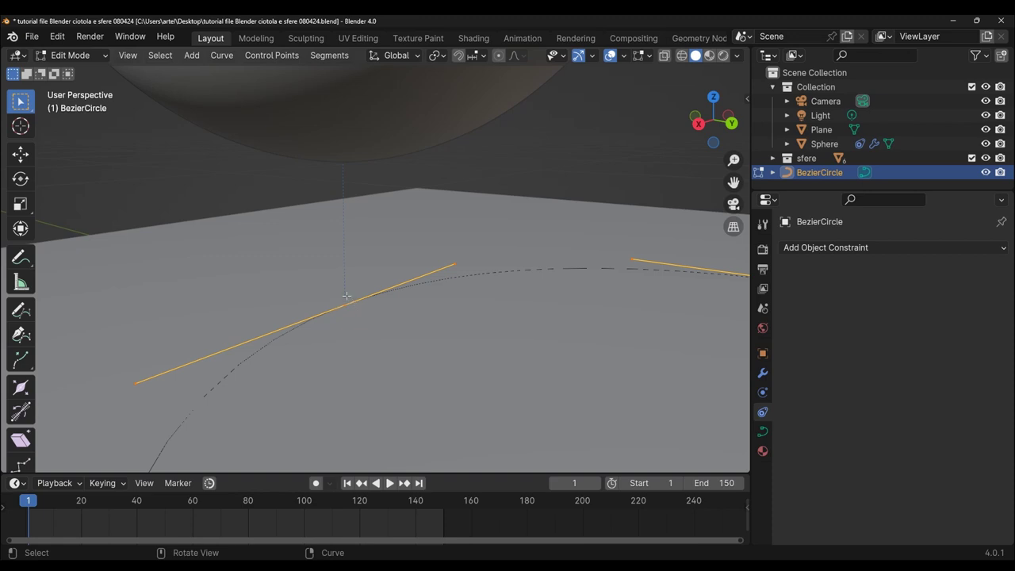
scroll(351, 306, up, 2)
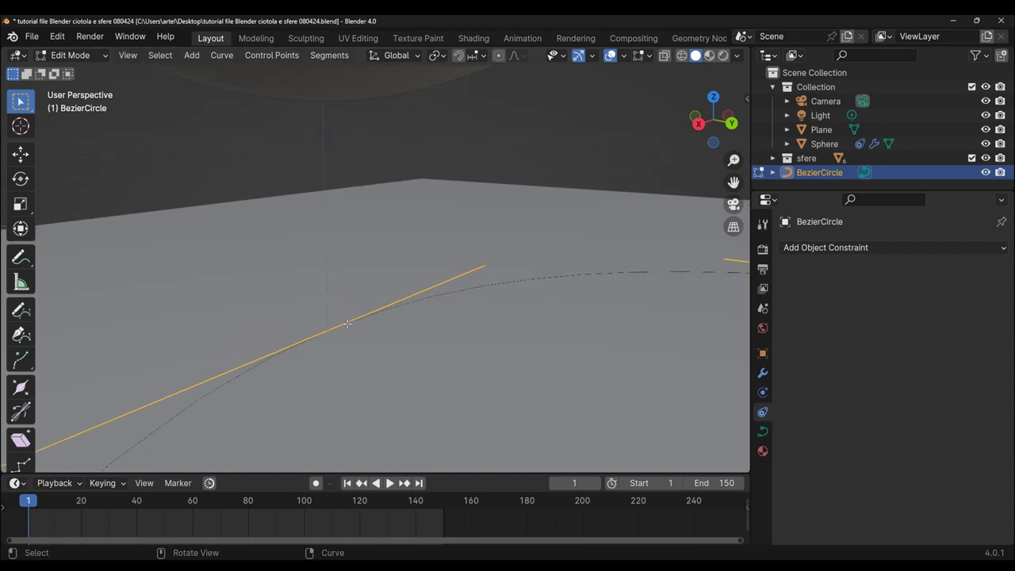
scroll(347, 324, down, 1)
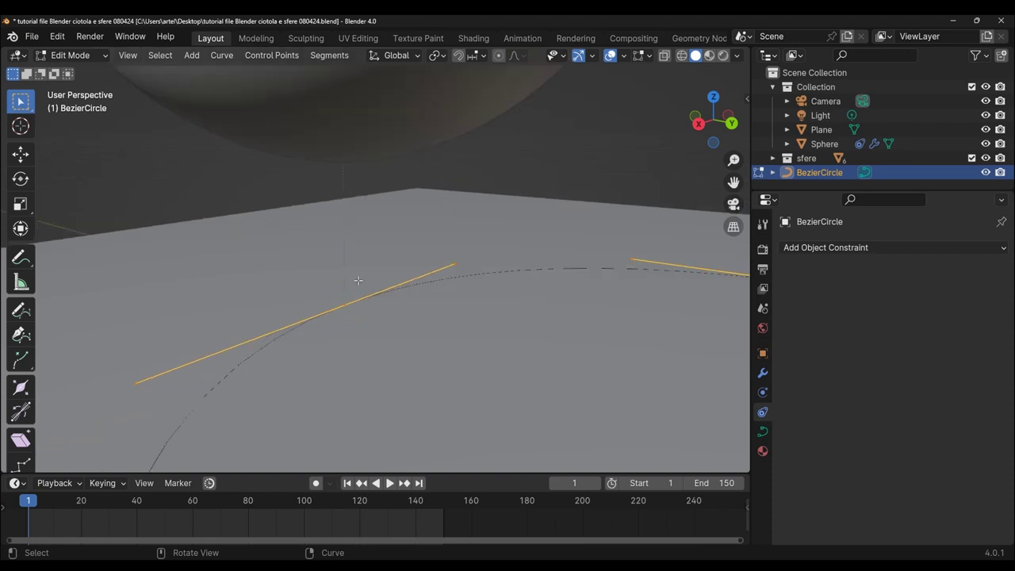
key(KP_1)
scroll(363, 288, down, 4)
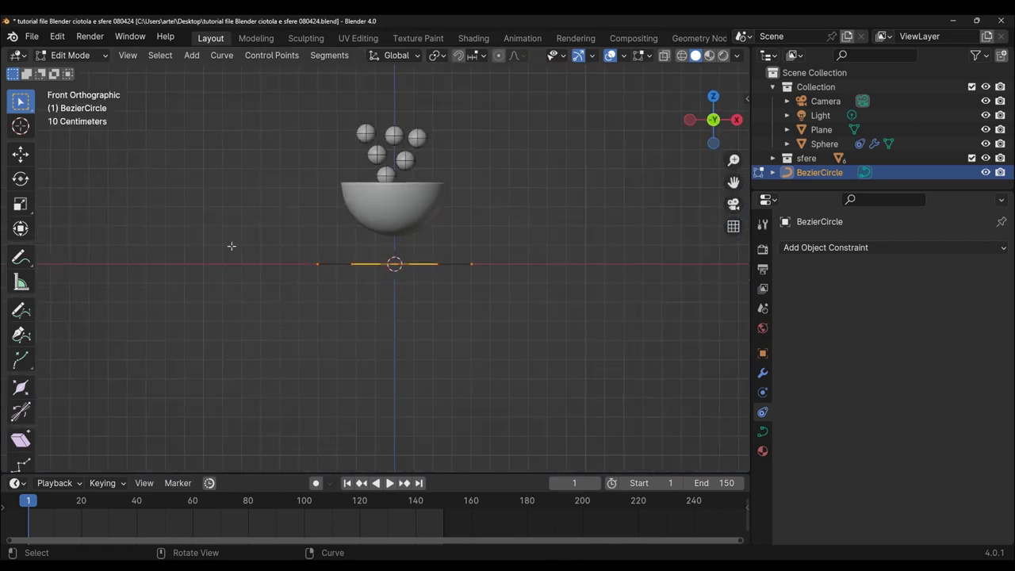
click(77, 56)
Step: Return the path to Object Mode and lower the bowl 0.34273 m along Z
click(80, 71)
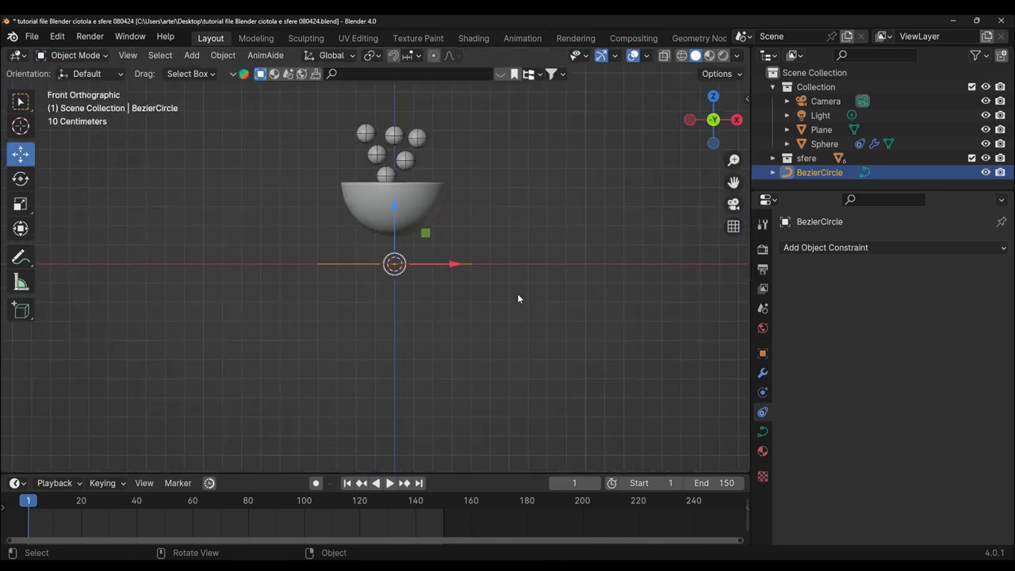
mouse_move(517, 293)
middle_down()
mouse_move(412, 320)
mouse_move(372, 313)
middle_up()
click(382, 210)
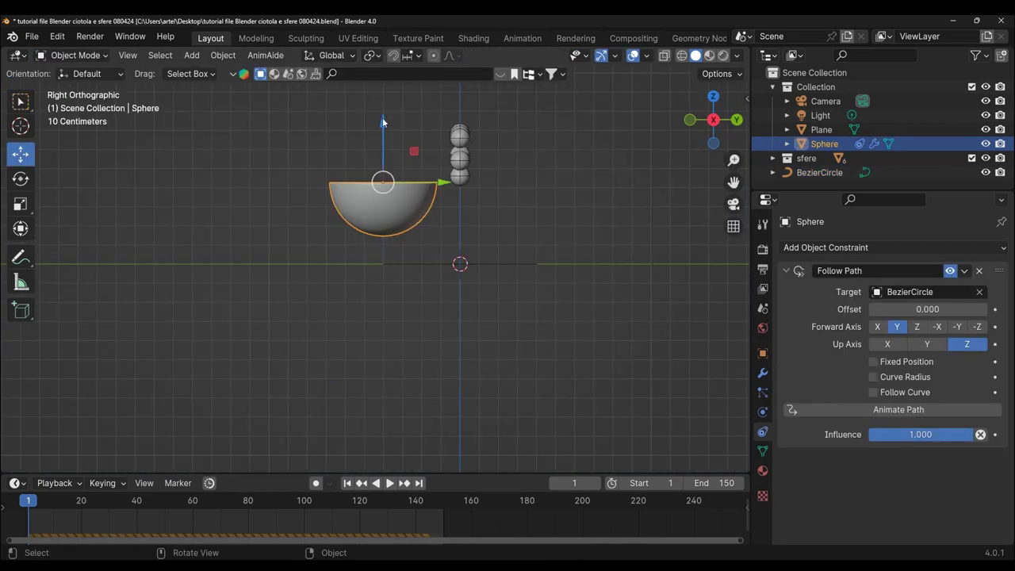
drag(383, 117, 375, 170)
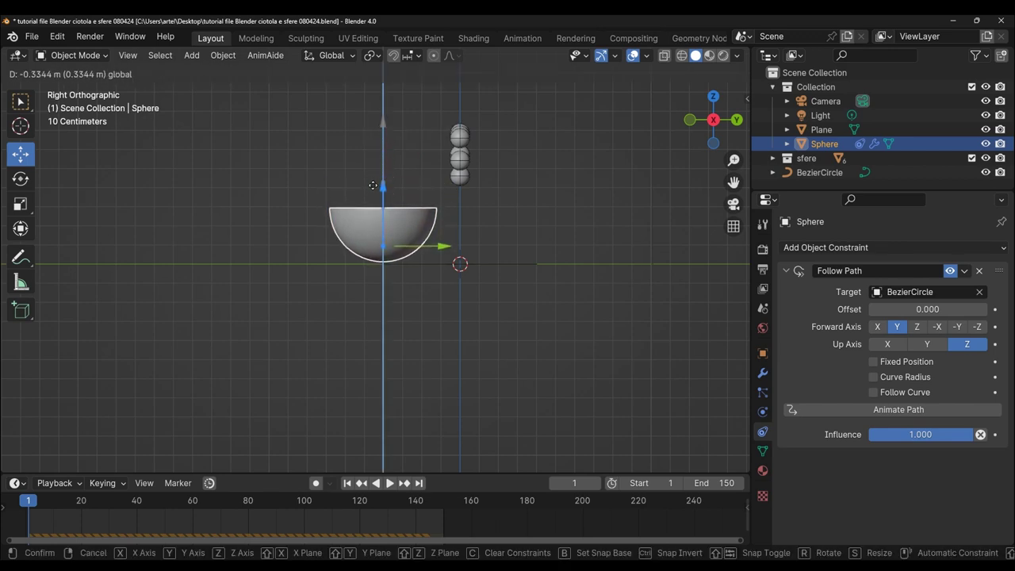
drag(375, 170, 380, 187)
middle_drag(379, 187, 397, 340)
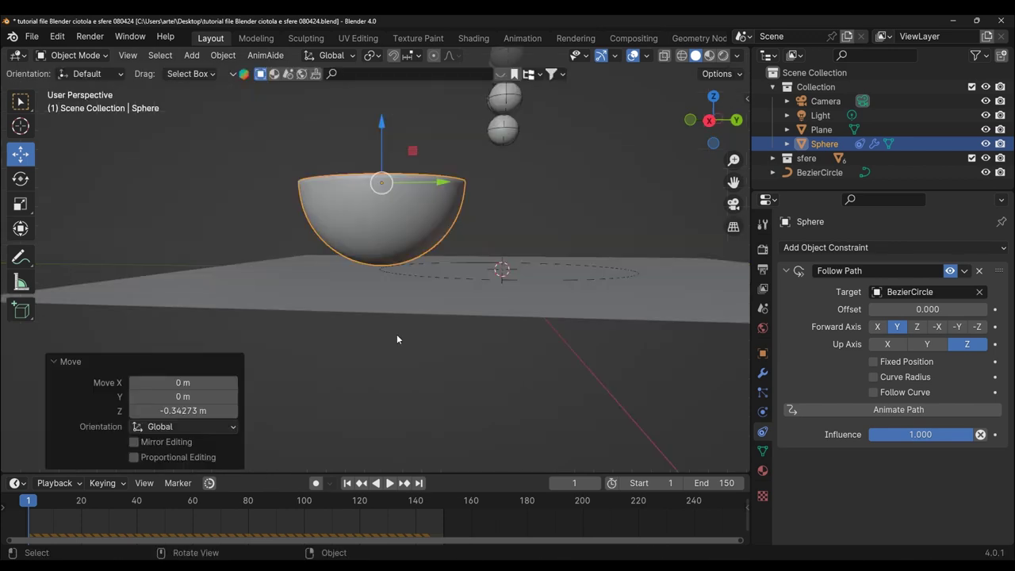
Step: Enable Fixed Position on the bowl's Follow Path constraint and enlarge the timeline
click(874, 363)
drag(464, 473, 464, 406)
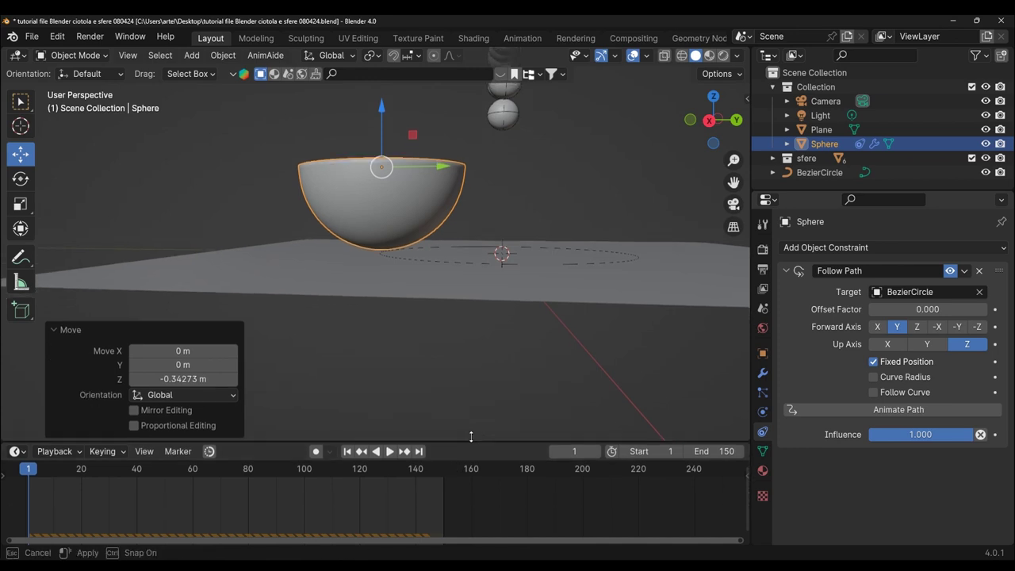
middle_drag(492, 310, 514, 339)
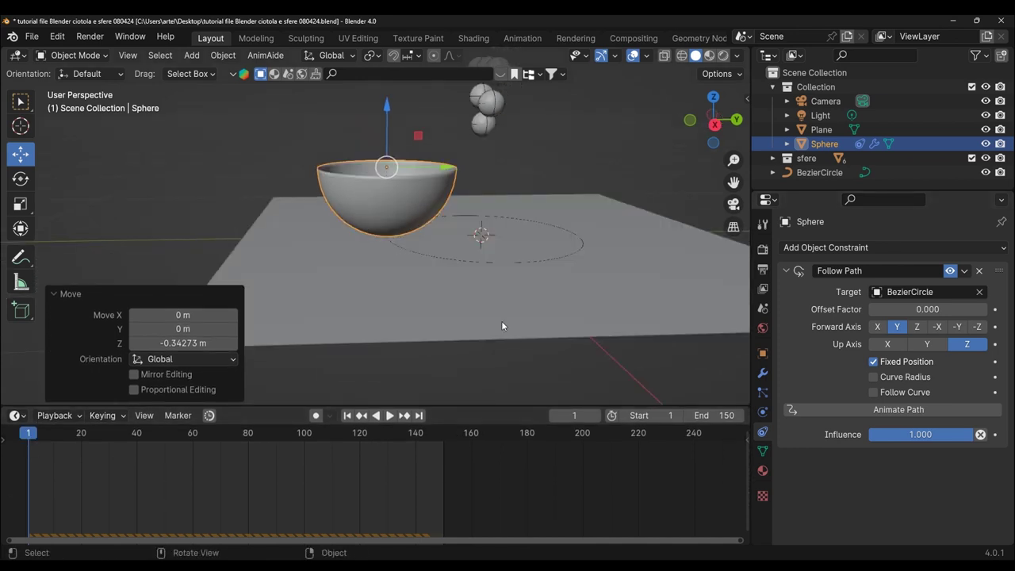
Step: Keyframe Offset Factor 0.000 at frame 1 and show frames -50 to 150 in the timeline
click(995, 314)
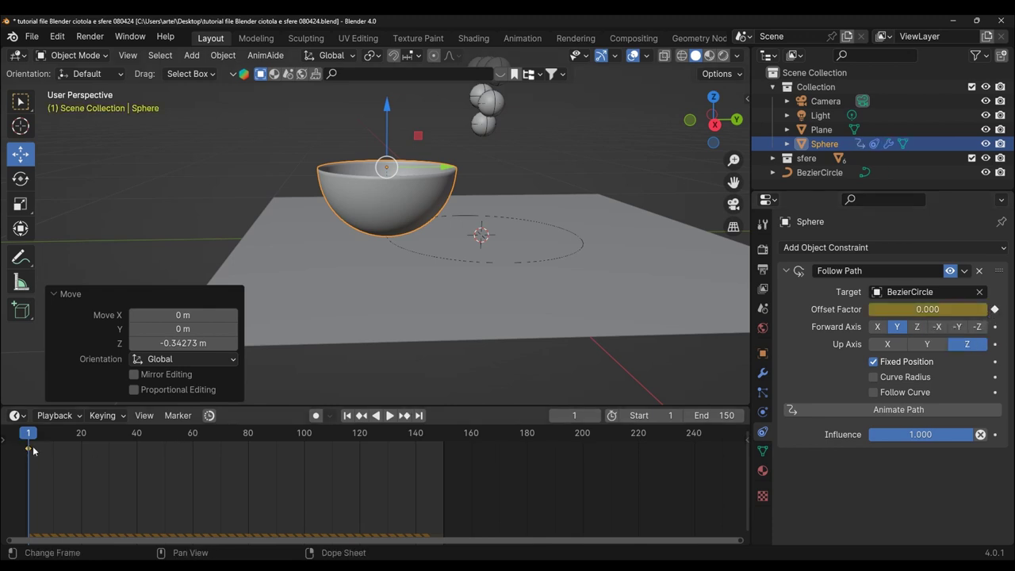
middle_drag(96, 486, 328, 480)
scroll(322, 483, up, 1)
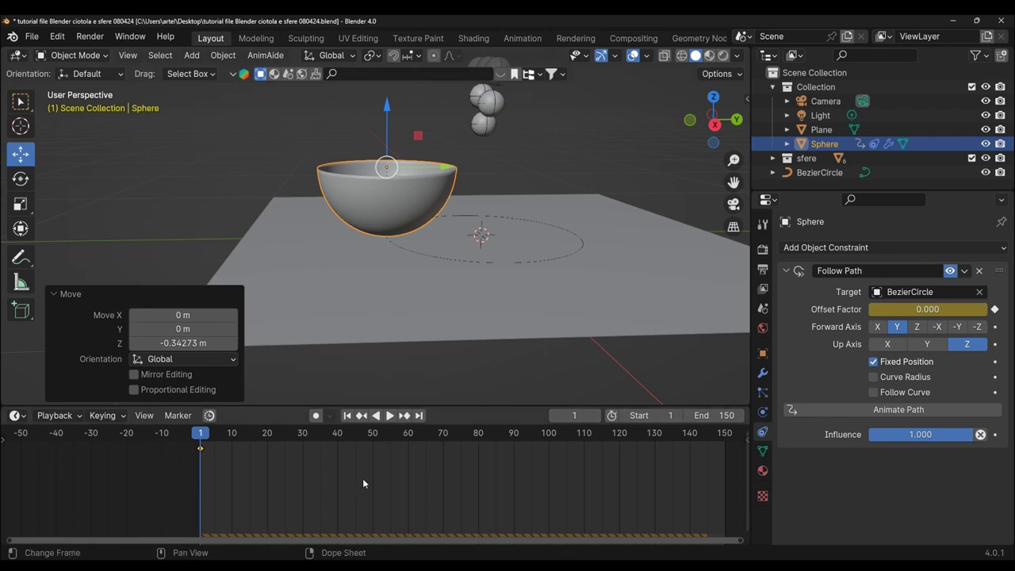
Step: Preview the falling spheres, return to frame 1, and frame them in Right view
click(390, 415)
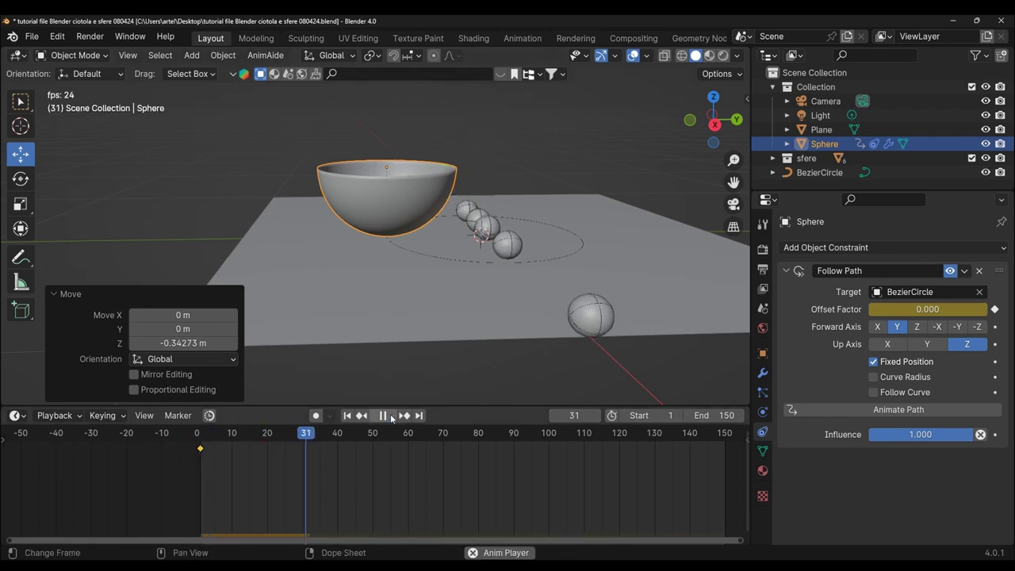
mouse_move(517, 349)
middle_down()
mouse_move(447, 362)
mouse_move(465, 254)
mouse_move(453, 333)
mouse_move(464, 354)
mouse_move(450, 288)
mouse_move(471, 359)
middle_up()
click(395, 415)
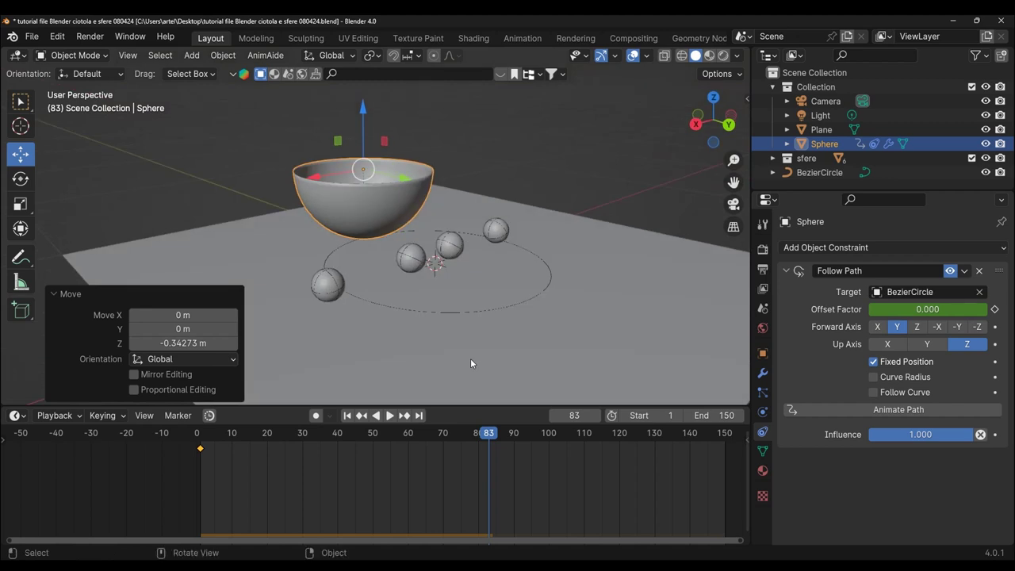
drag(499, 444, 200, 444)
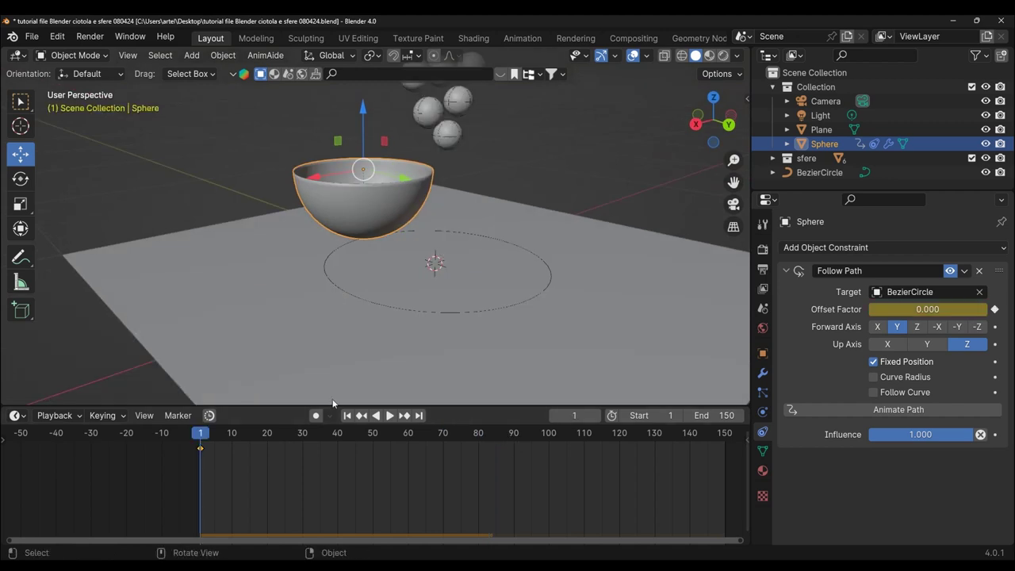
key(KP_3)
mouse_move(734, 182)
mouse_down()
mouse_move(650, 224)
mouse_move(678, 253)
mouse_up()
Step: At frame 150, set the bowl's Offset Factor to 1.000 and keyframe it
scroll(373, 476, down, 1)
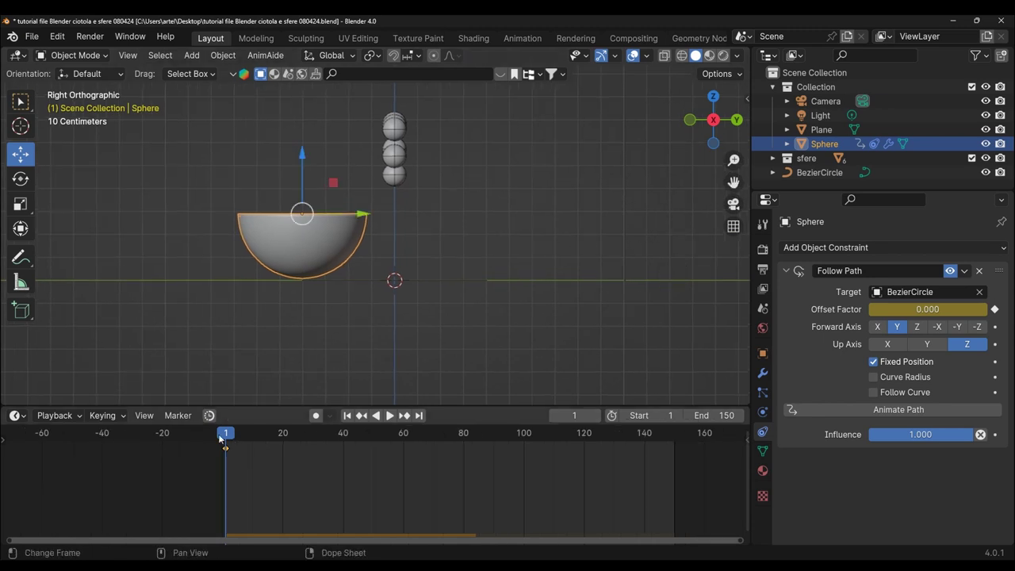
drag(225, 436, 578, 431)
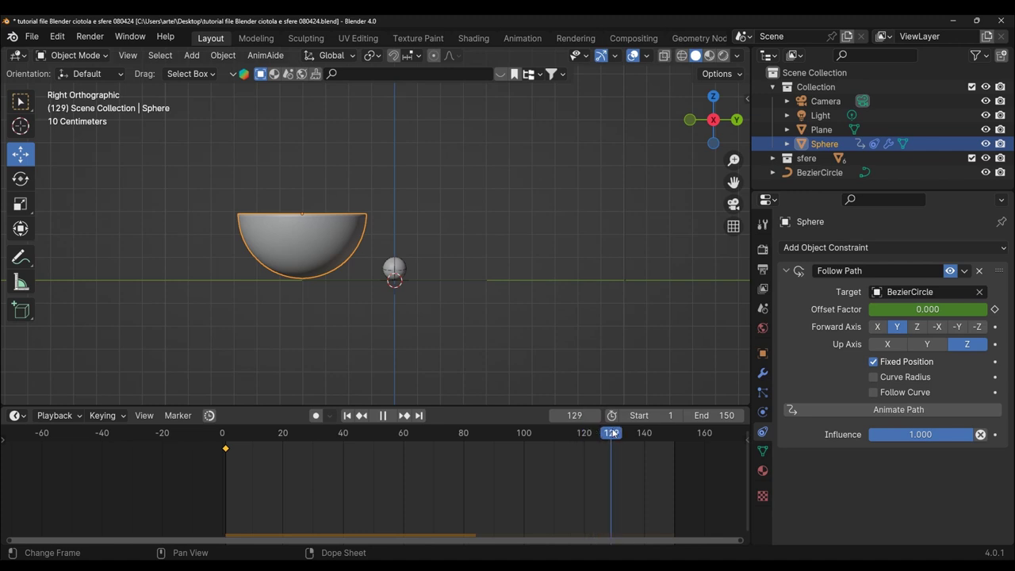
drag(578, 432, 674, 432)
drag(903, 312, 989, 312)
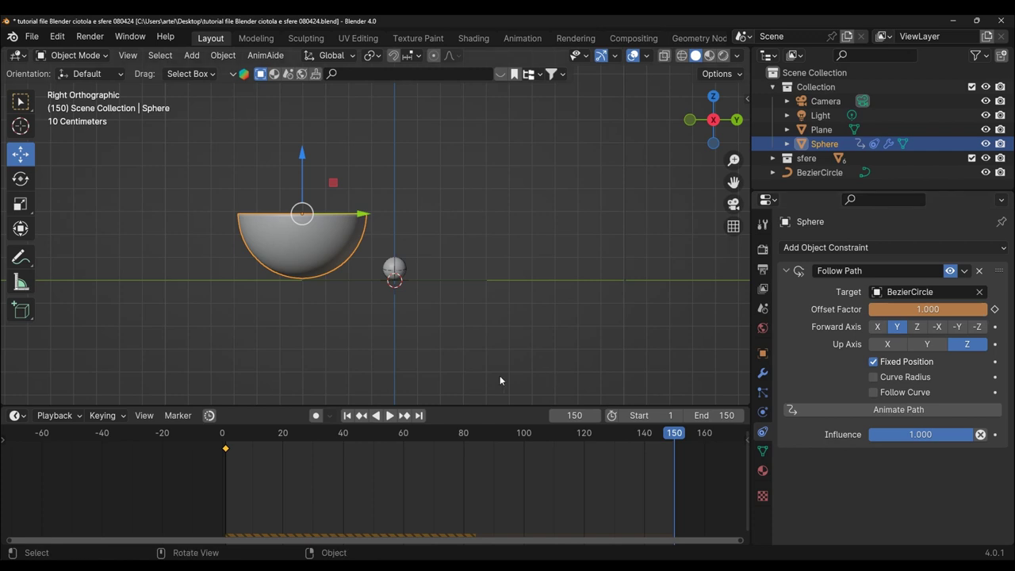
click(996, 310)
middle_drag(495, 354, 407, 386)
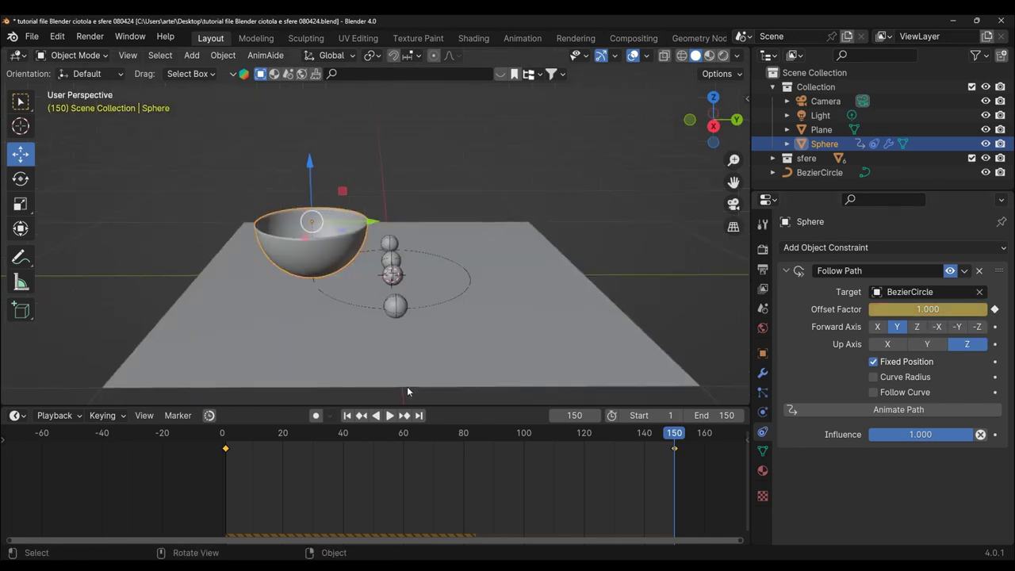
click(346, 415)
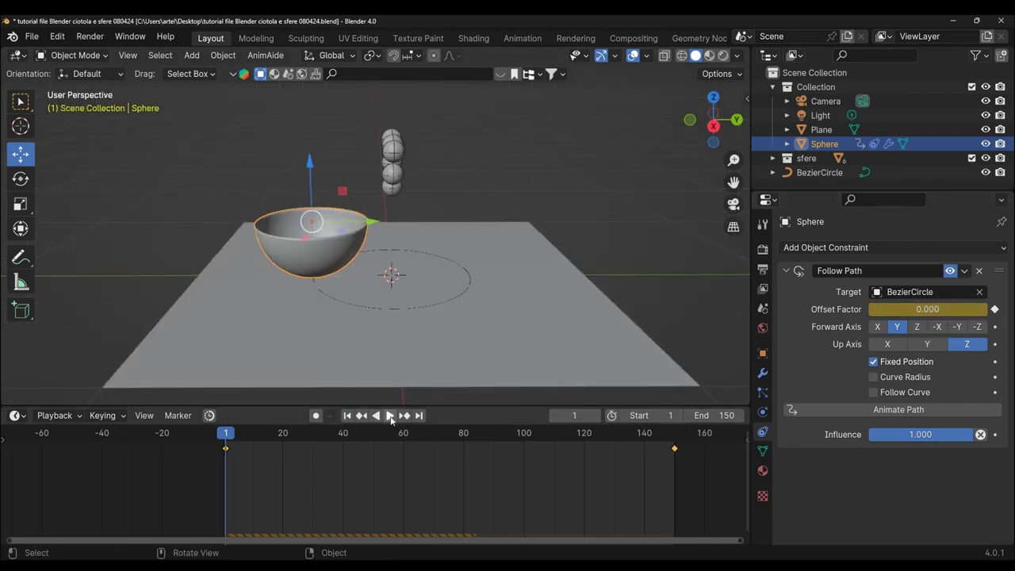
Step: Play the bowl's circuit, stop near frame 133, rewind to frame 1, and switch to Right view
click(390, 416)
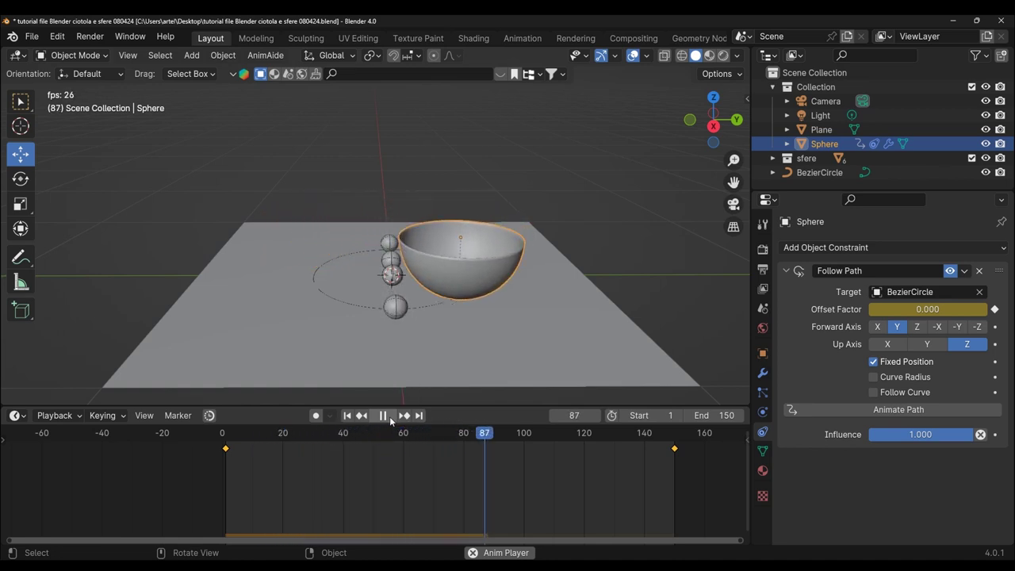
click(384, 418)
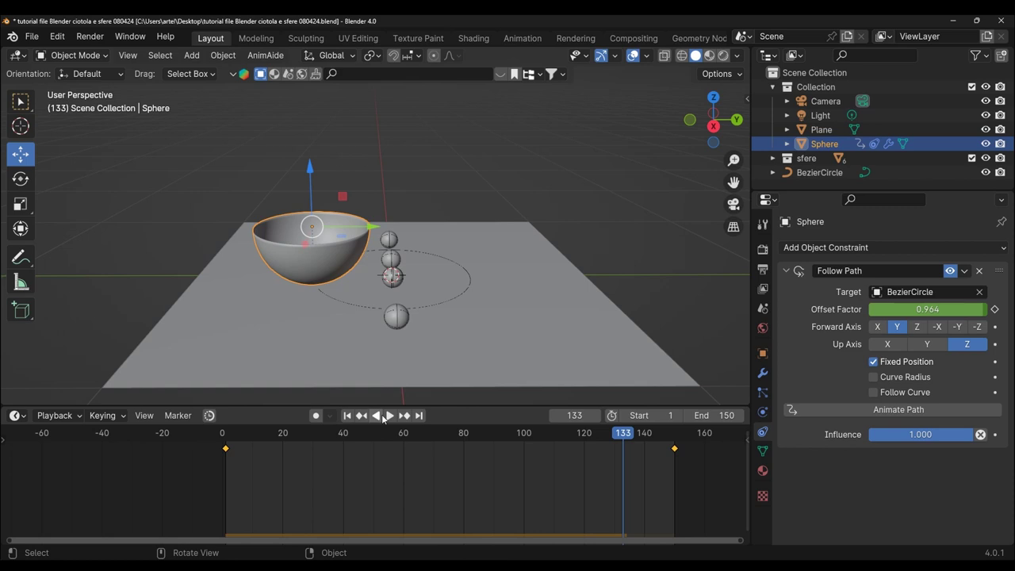
click(347, 415)
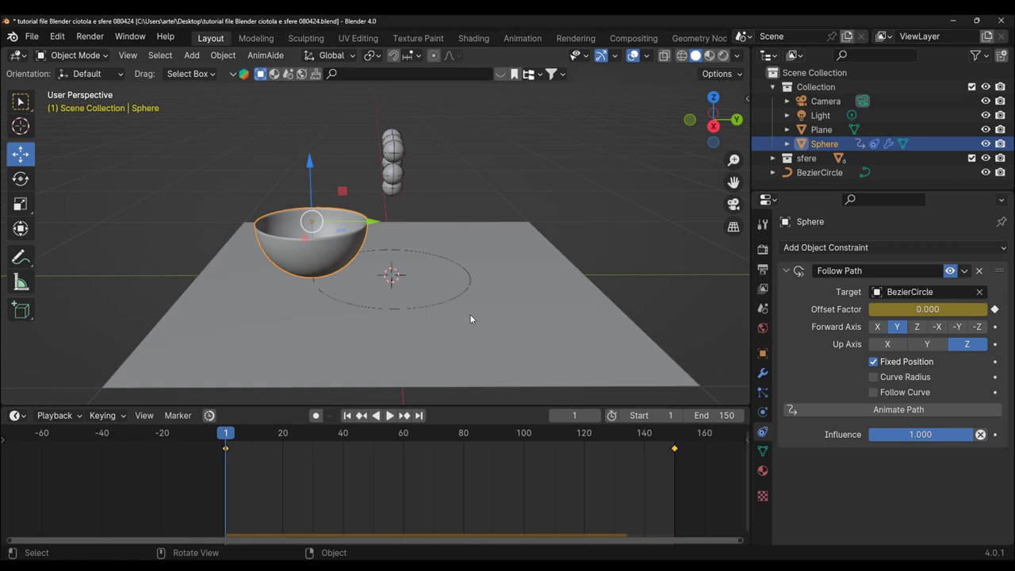
key(KP_3)
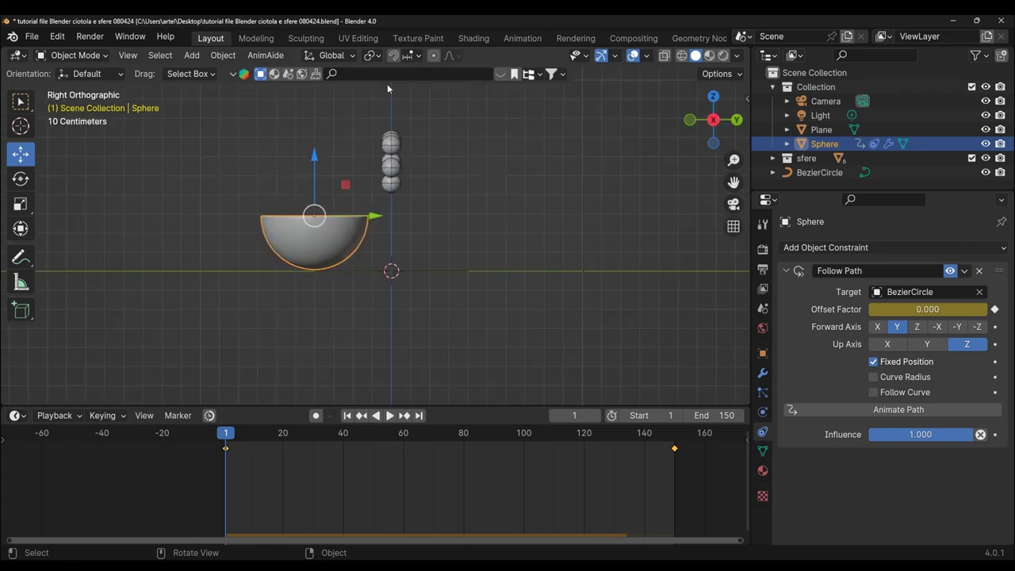
Step: Box-select the stacked spheres and move them over and above the bowl
shift+middle_drag(337, 108, 339, 144)
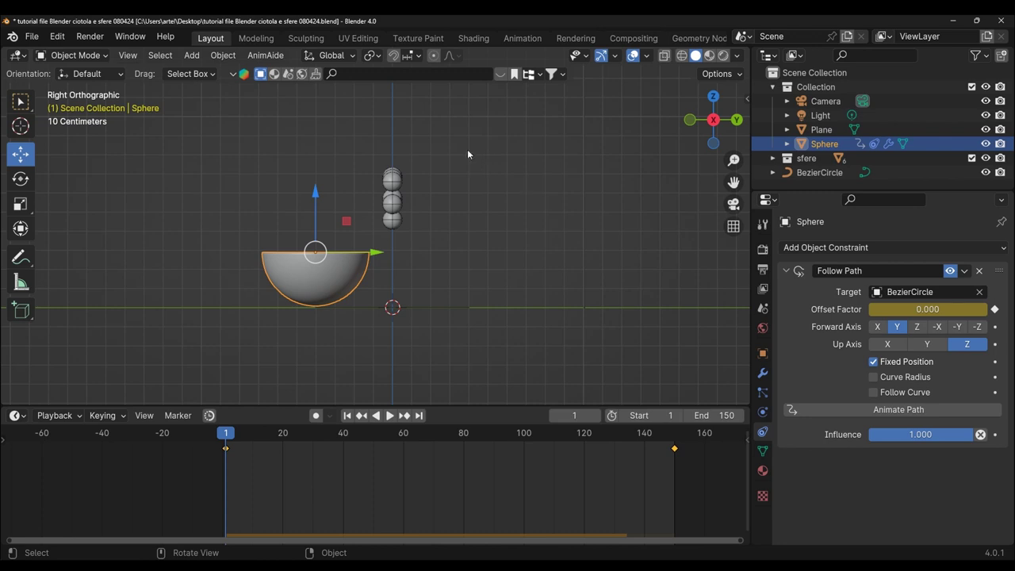
mouse_move(358, 142)
mouse_down()
mouse_move(409, 235)
mouse_move(429, 245)
mouse_up()
drag(453, 193, 374, 194)
drag(318, 135, 314, 92)
drag(381, 155, 370, 152)
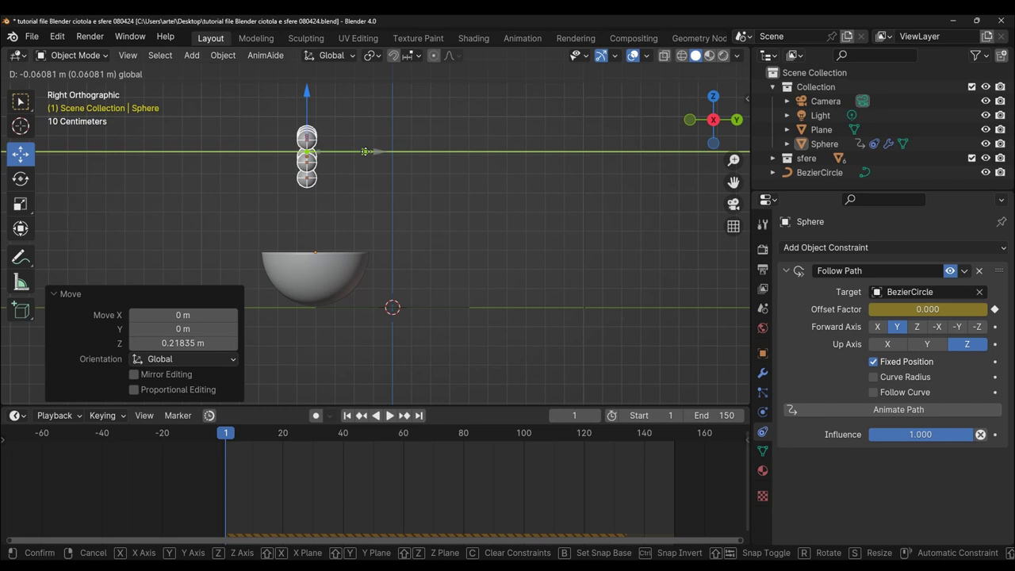
Step: Duplicate the bottom sphere with Shift+D and place the copy beside the cluster
click(305, 167)
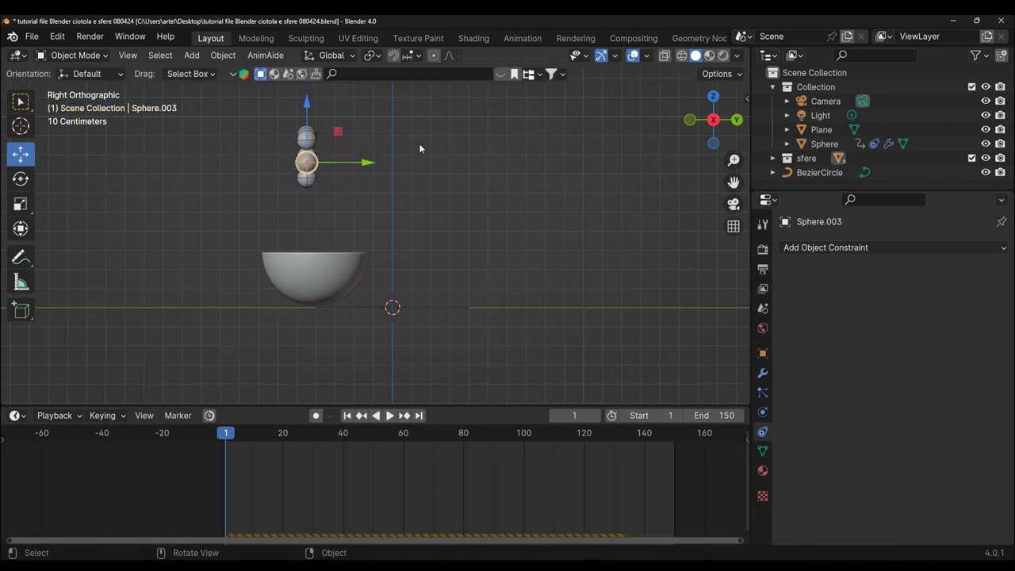
key(shift+d)
click(441, 148)
click(306, 178)
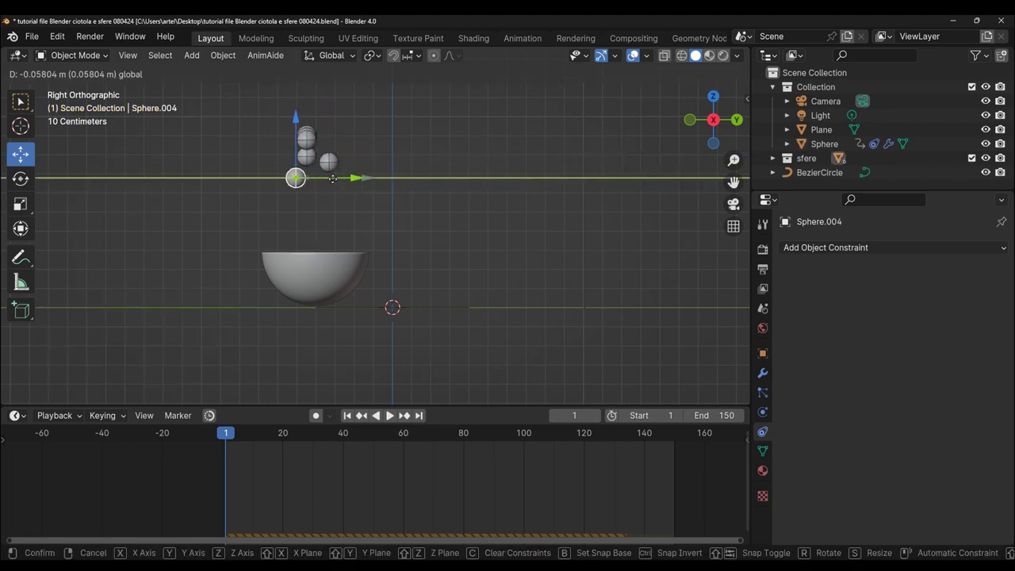
drag(345, 184, 335, 184)
middle_drag(323, 231, 405, 257)
Step: Lower two spheres vertically with G Z to stagger their heights
click(326, 170)
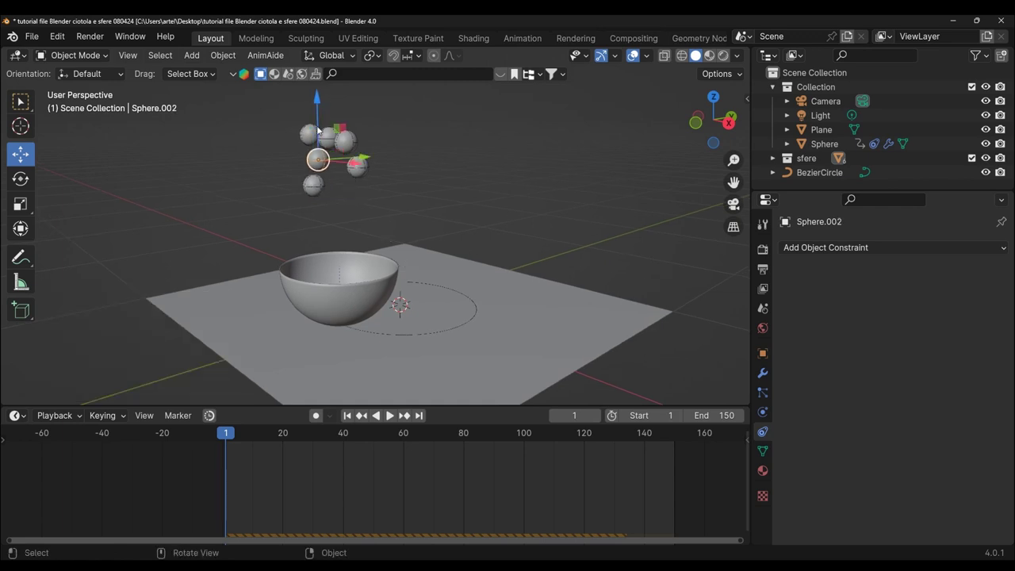
key(g)
key(z)
key(Return)
middle_drag(334, 166, 426, 168)
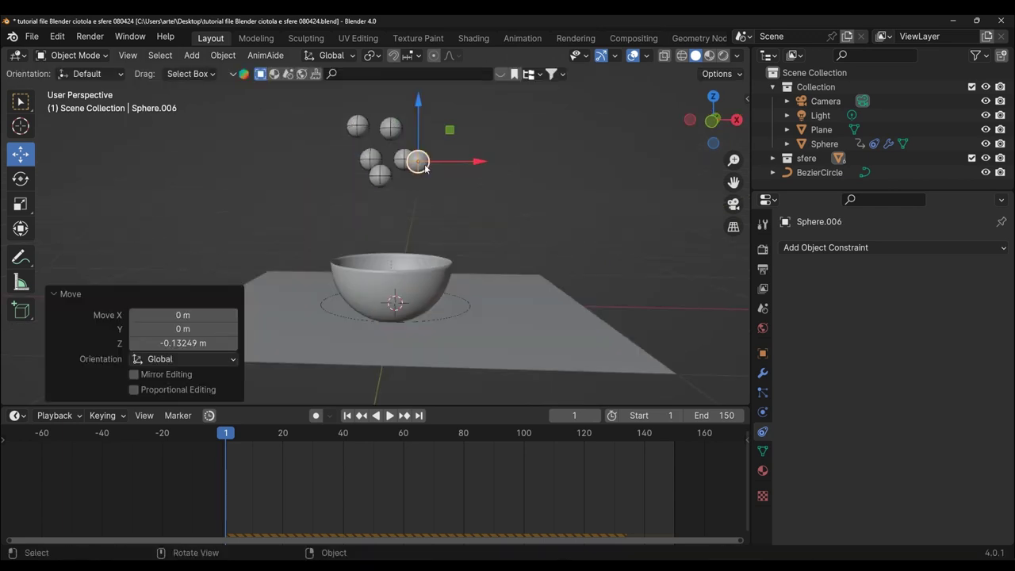
click(355, 128)
key(g)
key(z)
key(Return)
middle_drag(360, 128, 409, 227)
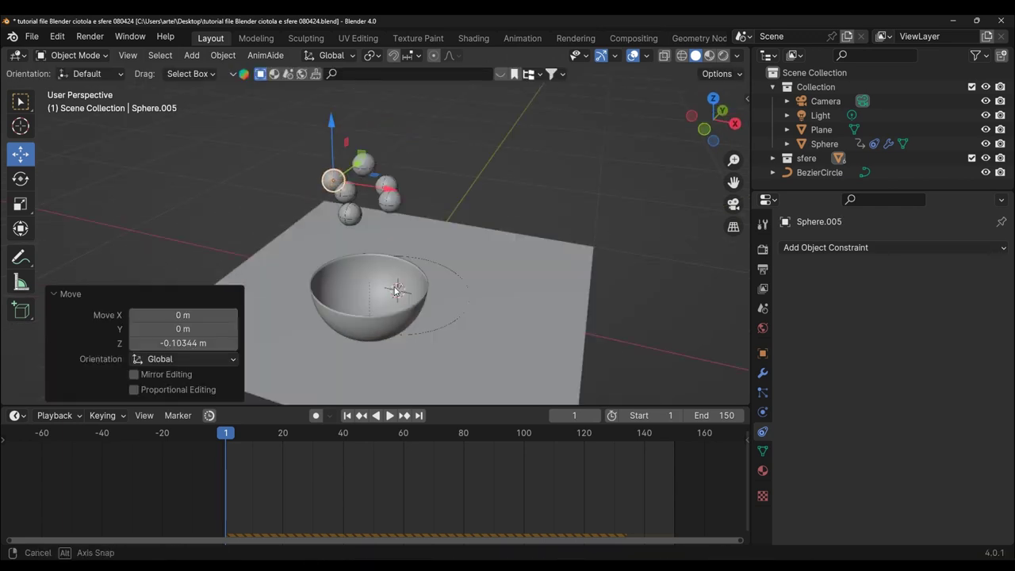
Step: Freely reposition another sphere, then play the animation to test the fall
key(g)
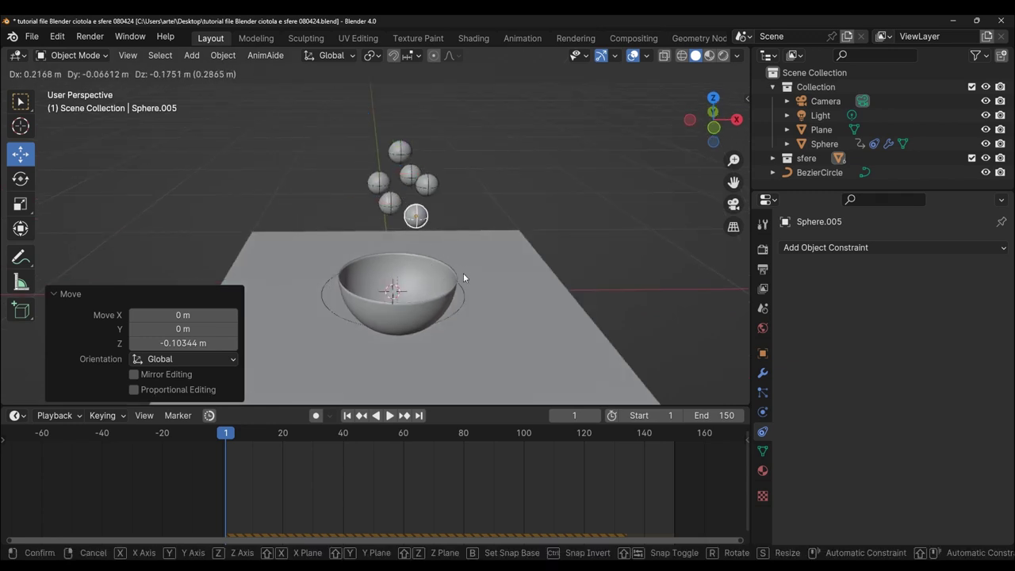
click(463, 273)
mouse_move(464, 273)
middle_down()
mouse_move(384, 276)
mouse_move(411, 314)
middle_up()
click(321, 140)
click(389, 420)
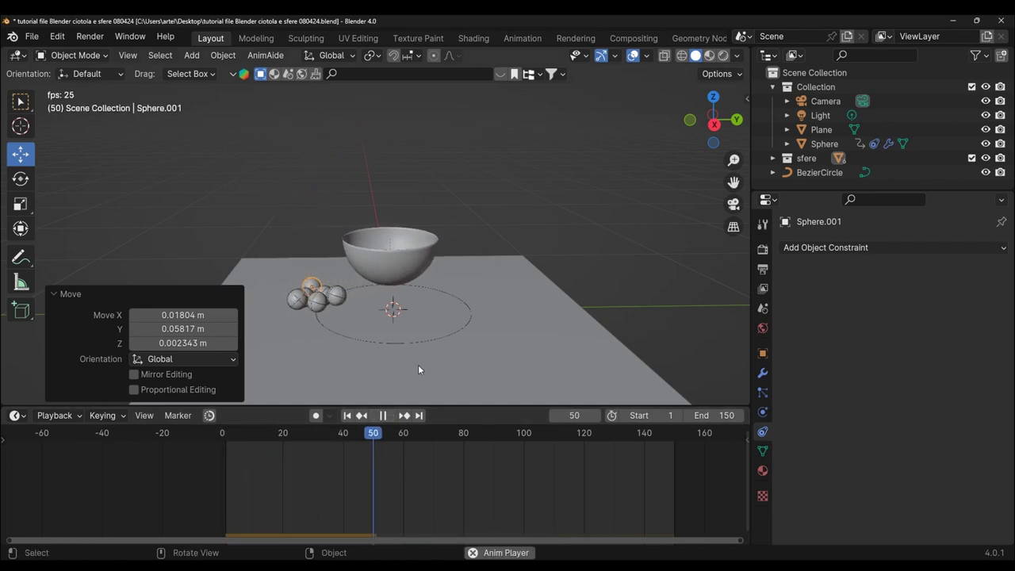
Step: Stop playback at frame 111, rewind to frame 1, and select the bowl
click(384, 416)
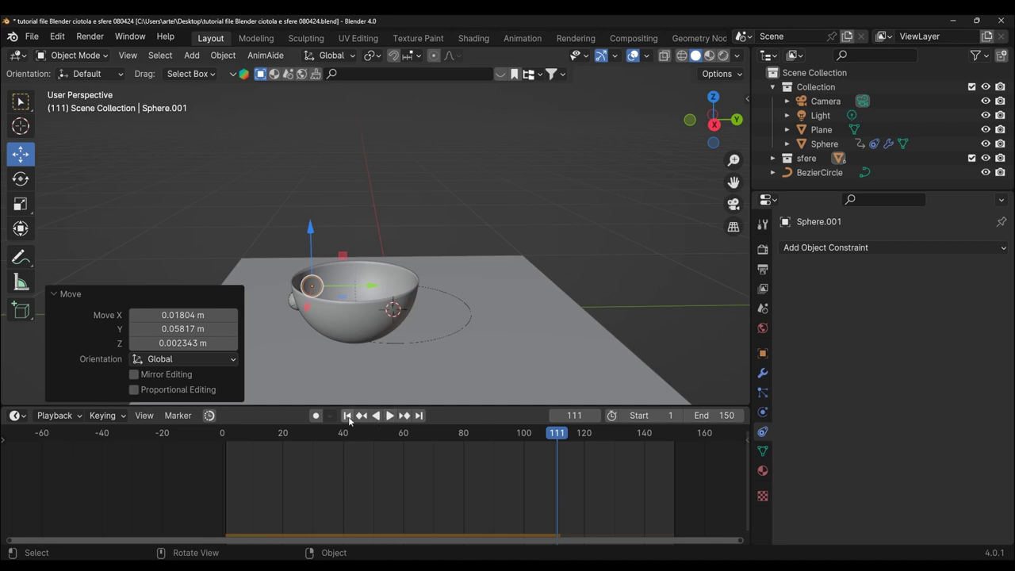
click(348, 417)
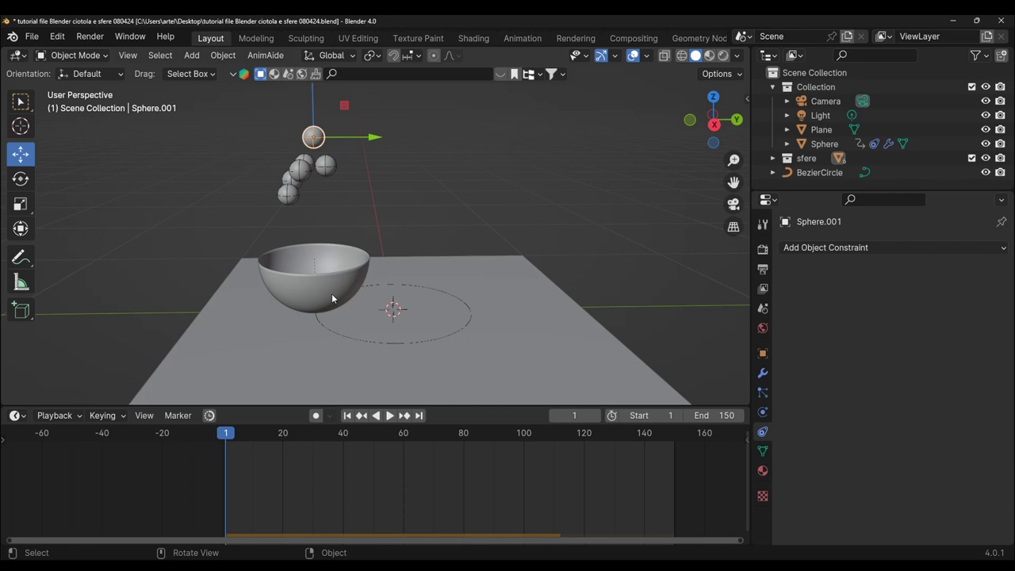
click(332, 295)
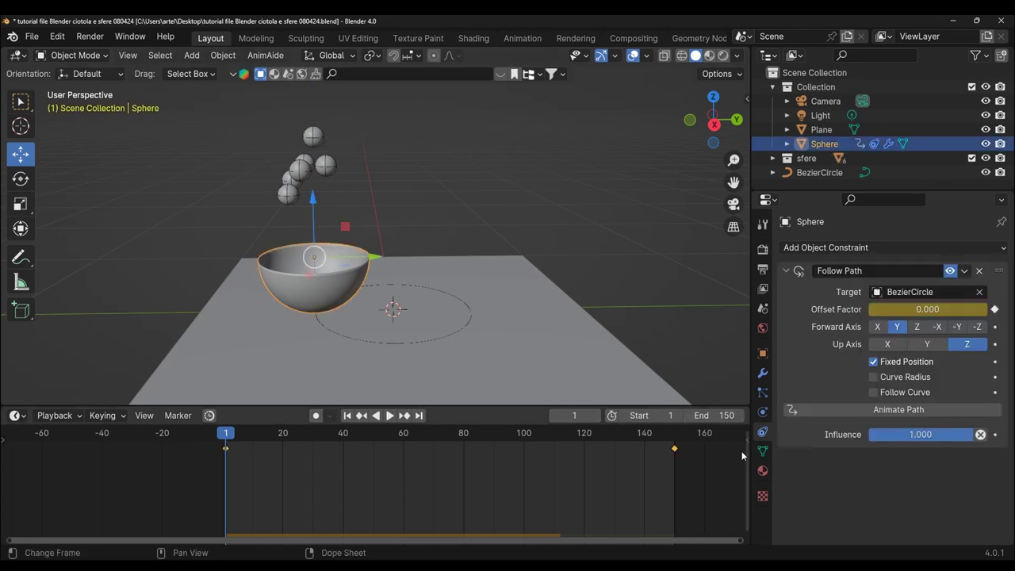
Step: Tick Animated in the bowl's Rigid Body settings on the Physics tab
click(764, 414)
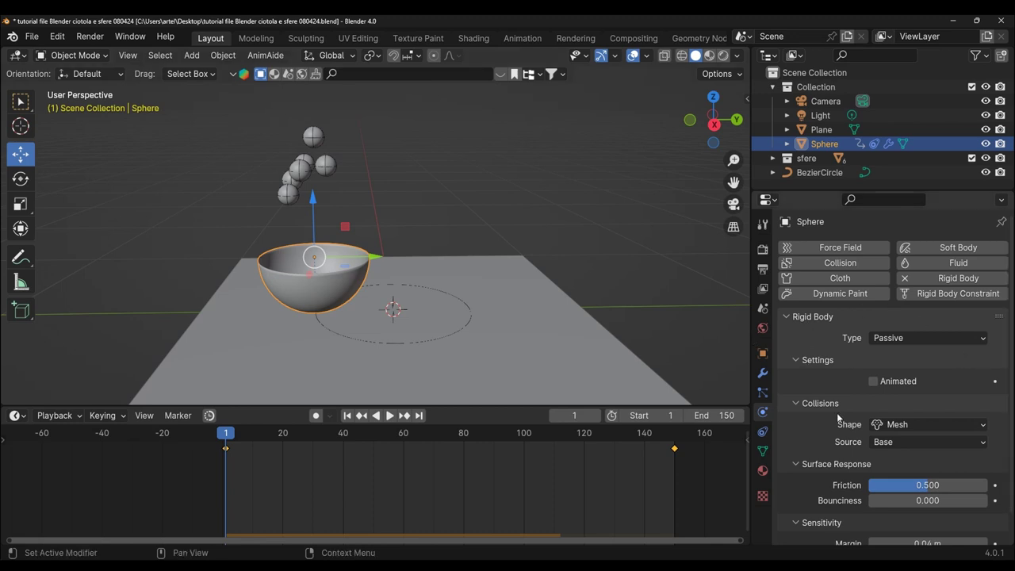
click(874, 381)
Step: Play the simulation into the bowl, pause at frame 62, rewind, and select BezierCircle
click(390, 416)
middle_drag(538, 317, 500, 390)
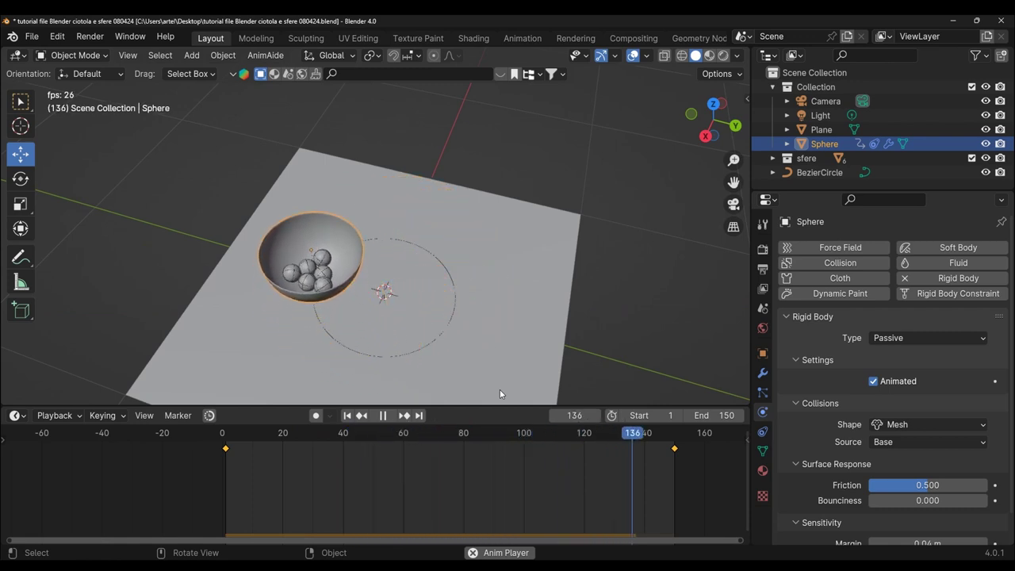
click(383, 415)
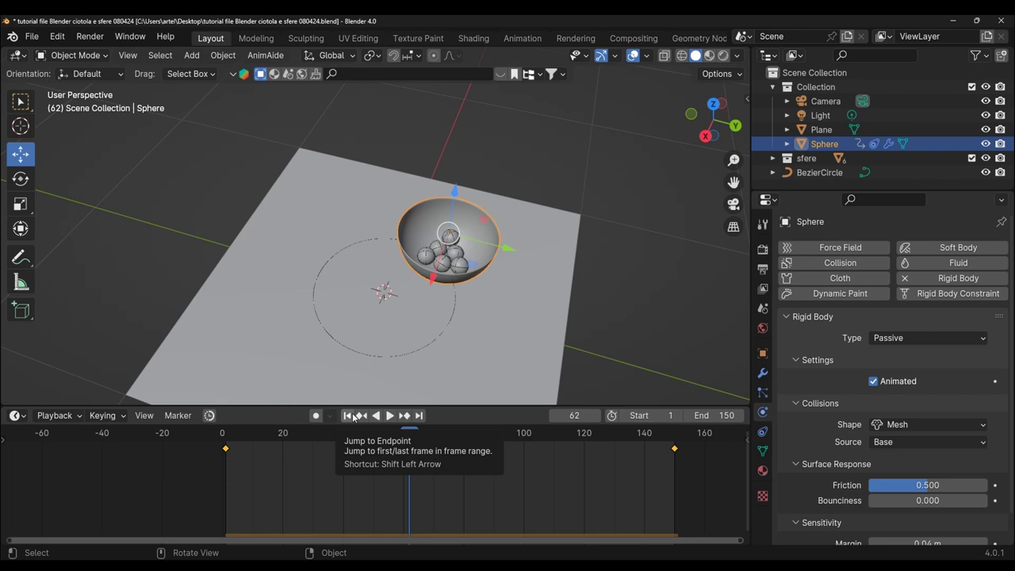
click(354, 418)
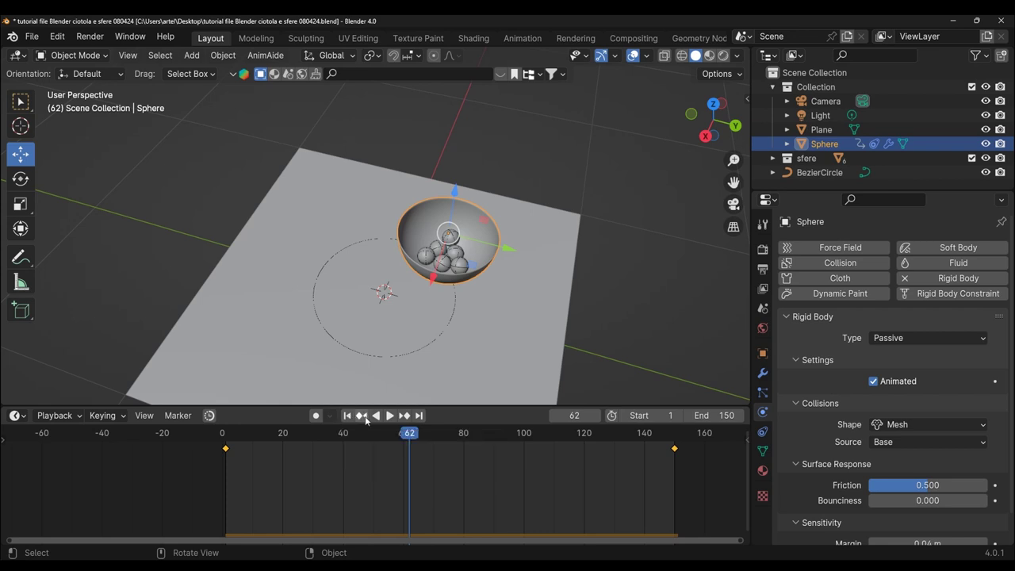
click(463, 318)
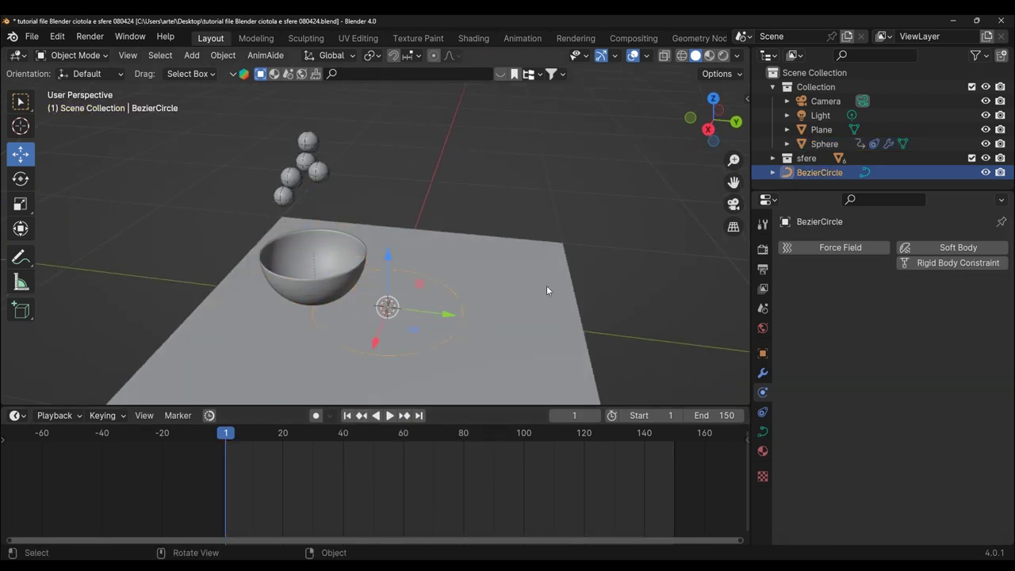
Step: Scale the circle path smaller and raise the bowl above it
key(s)
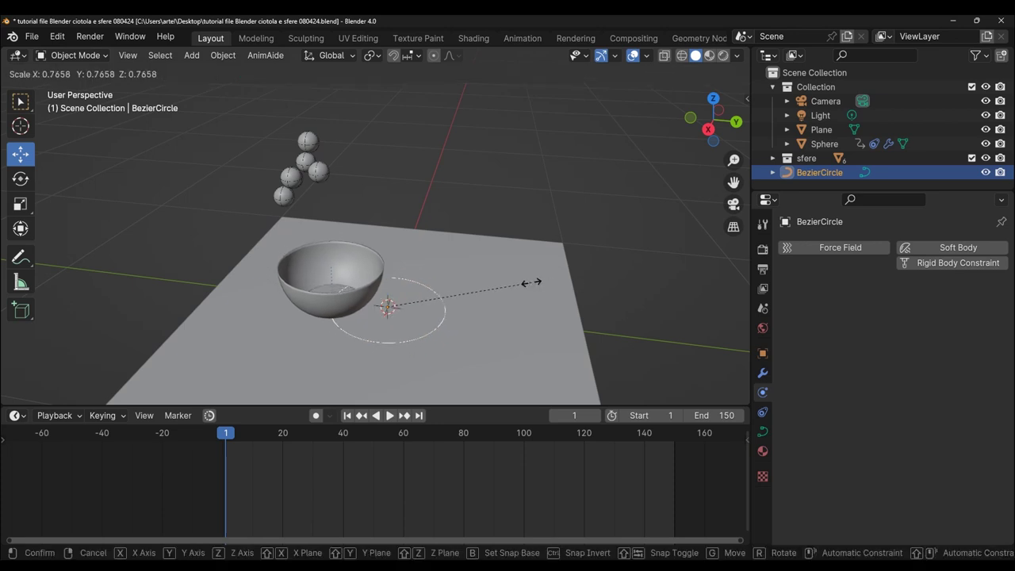
click(533, 279)
key(KP_3)
click(328, 272)
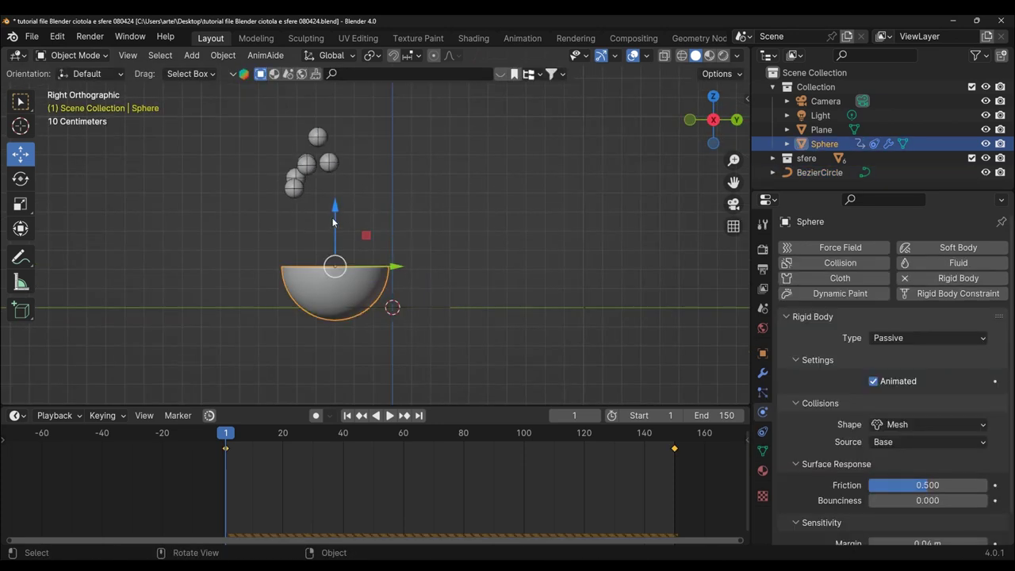
drag(333, 217, 335, 169)
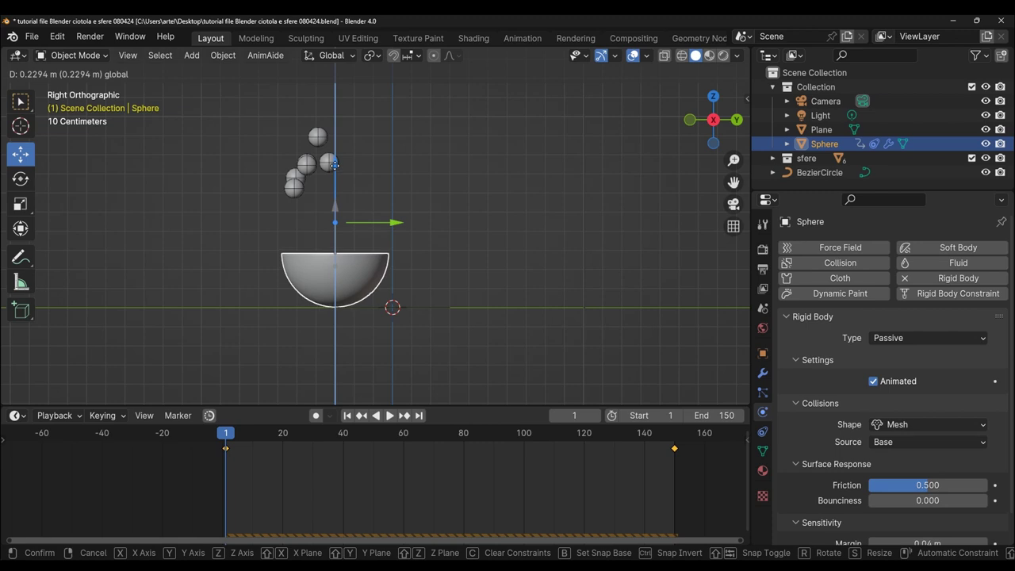
middle_drag(369, 293, 341, 238)
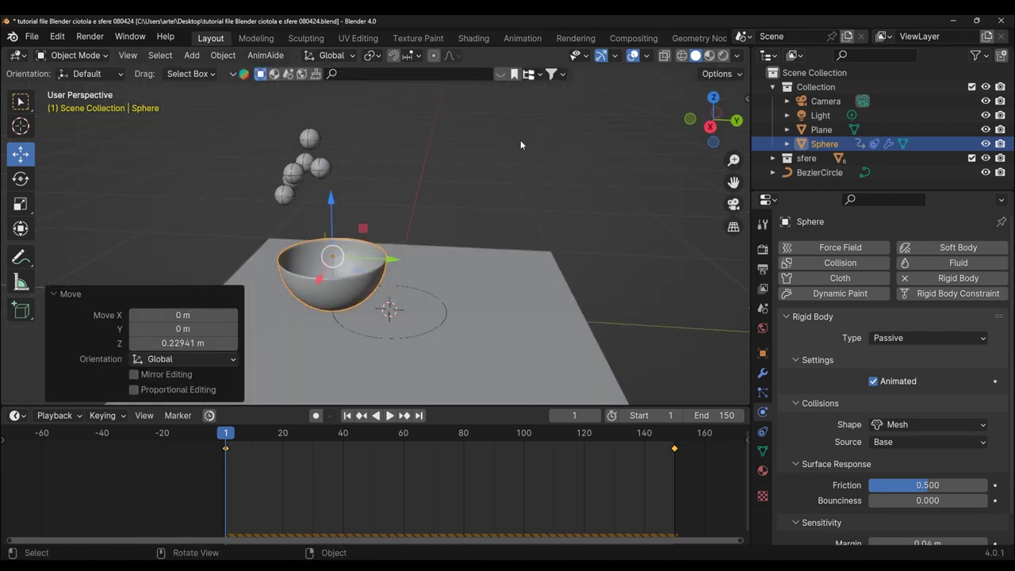
Step: Replay the simulation from an elevated view, then rewind to frame 1
click(552, 210)
key(KP_1)
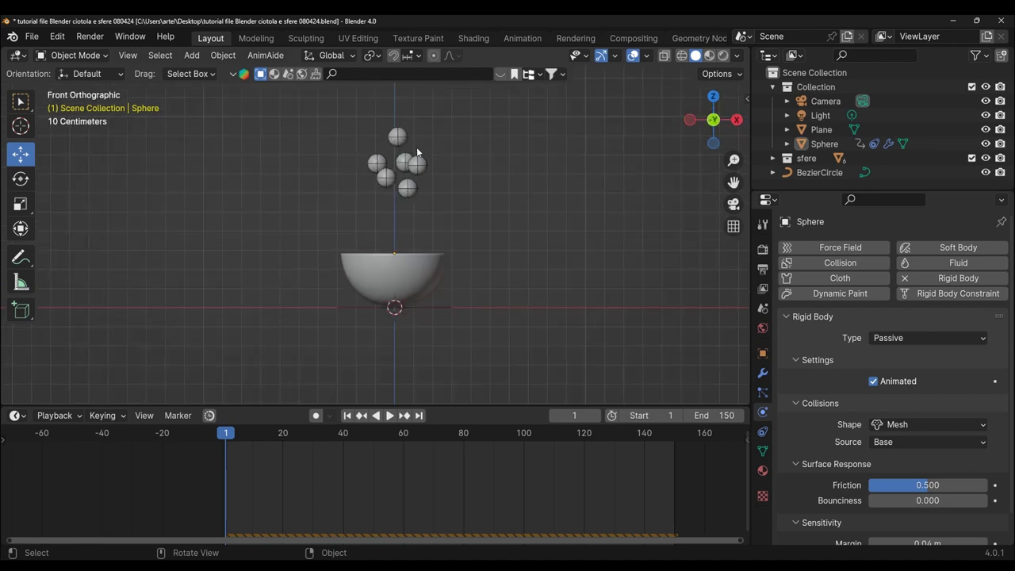
key(KP_3)
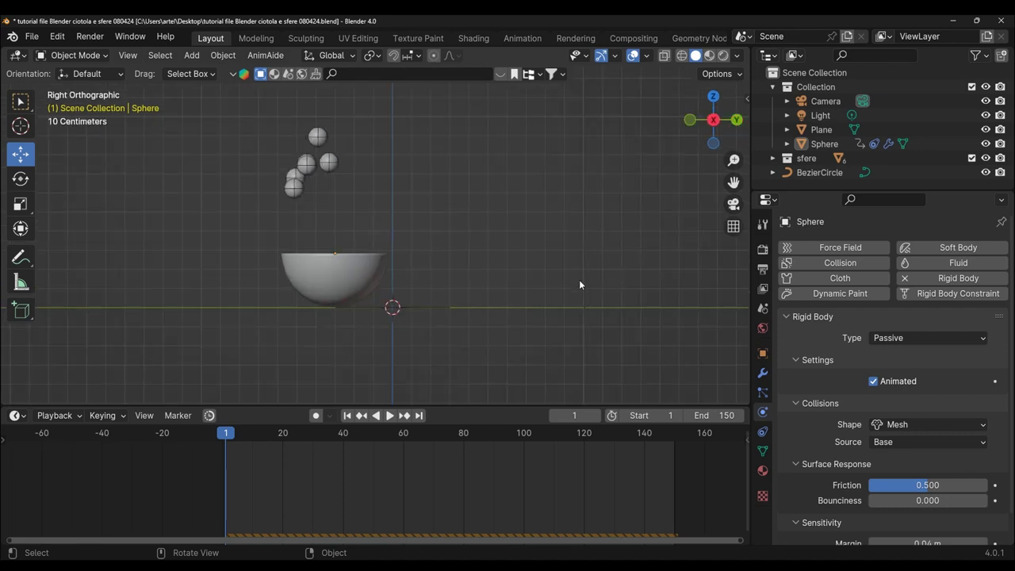
click(389, 415)
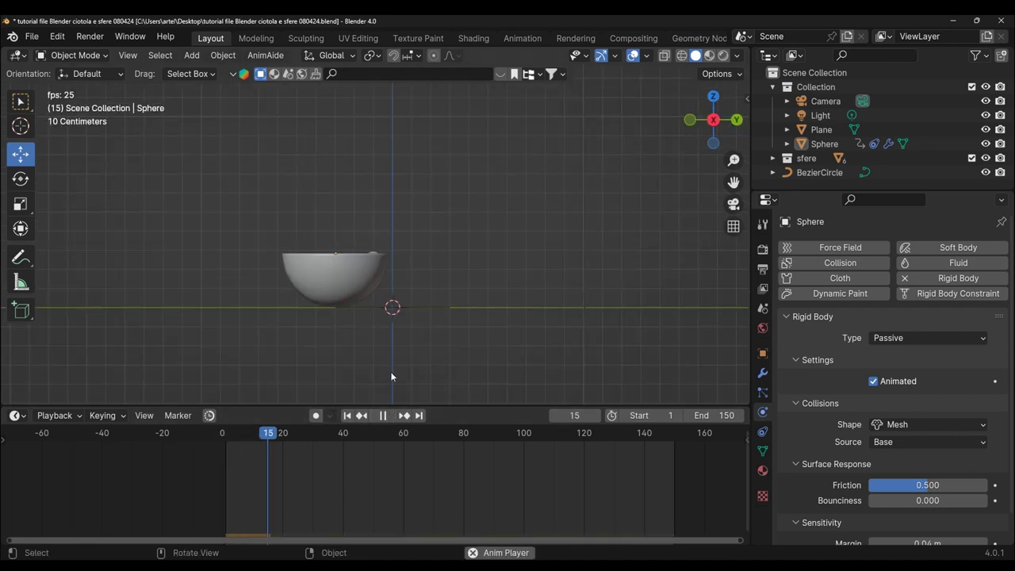
middle_drag(391, 376, 441, 61)
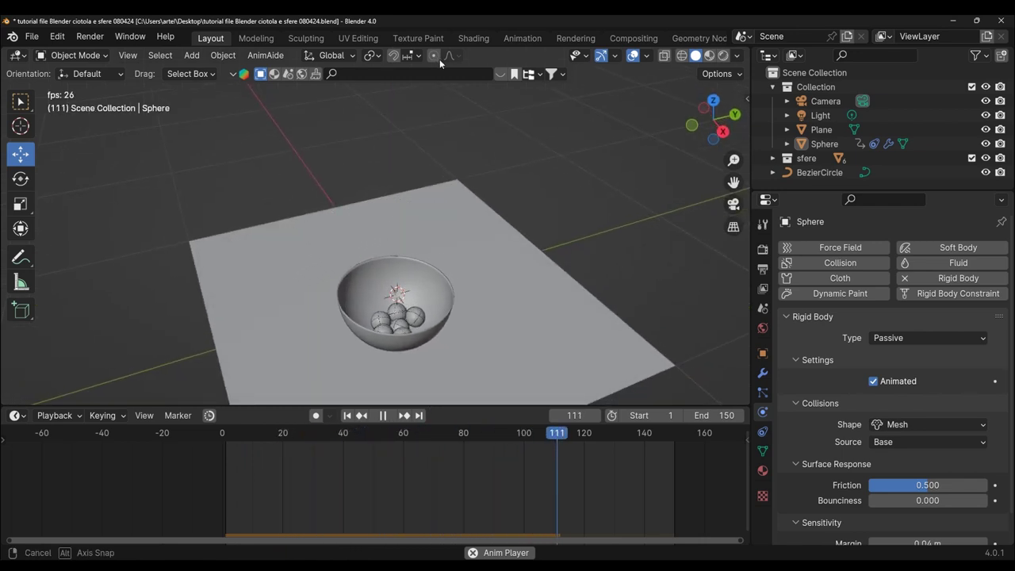
click(376, 418)
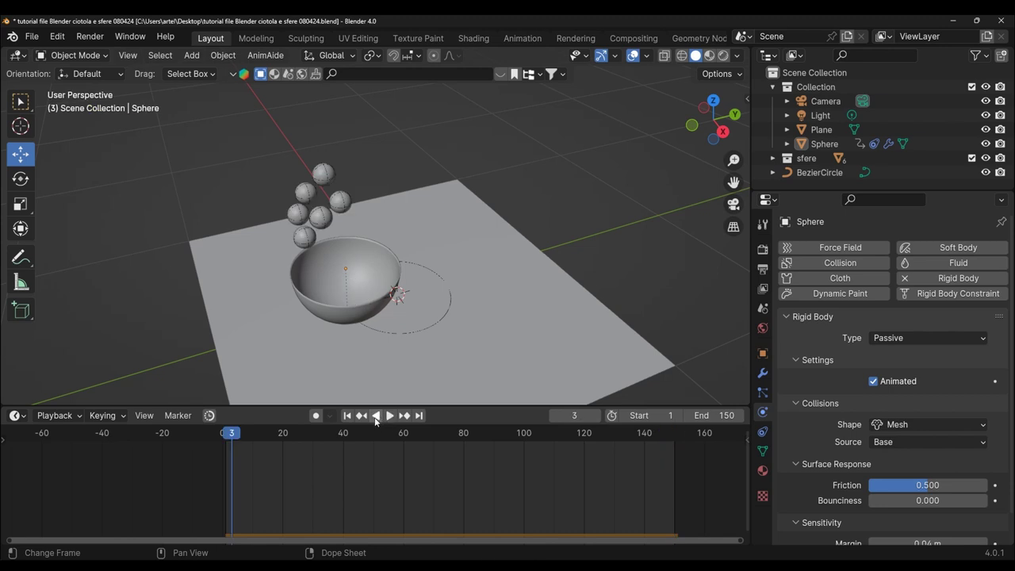
click(346, 415)
mouse_move(427, 324)
middle_down()
mouse_move(565, 215)
mouse_move(551, 196)
middle_up()
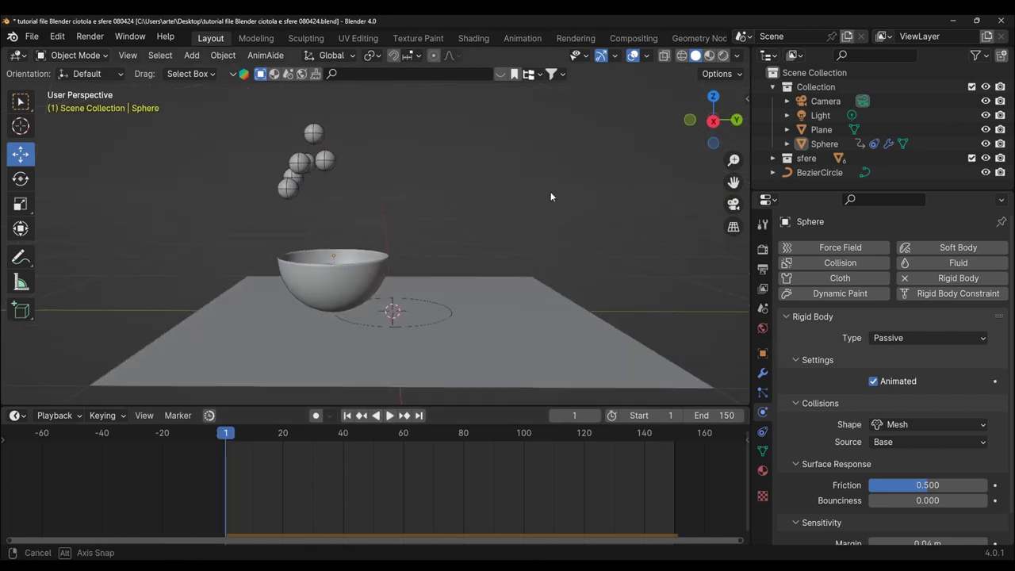
Step: Save the project via File > Save and select the bowl
click(32, 37)
click(58, 130)
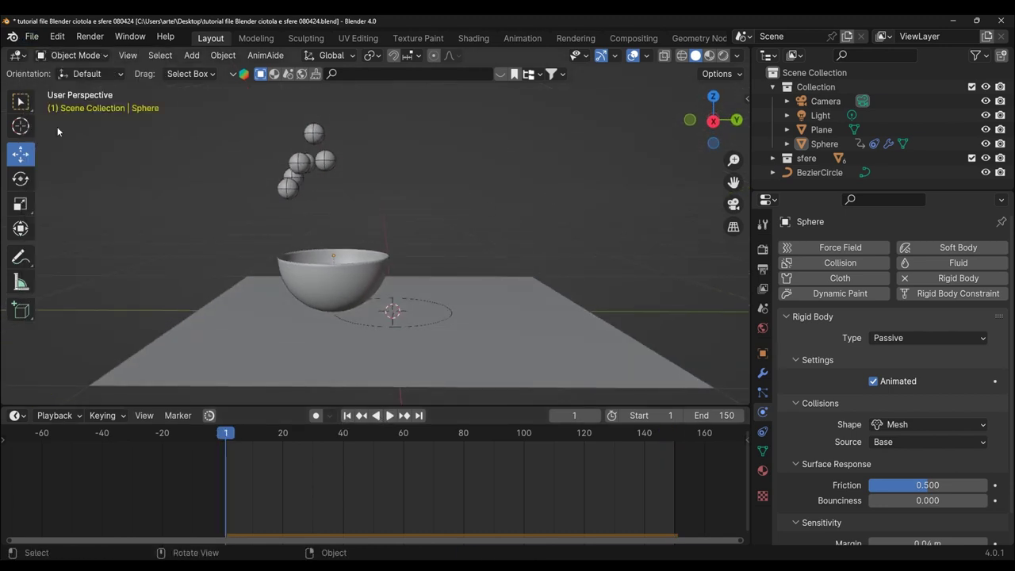
click(327, 291)
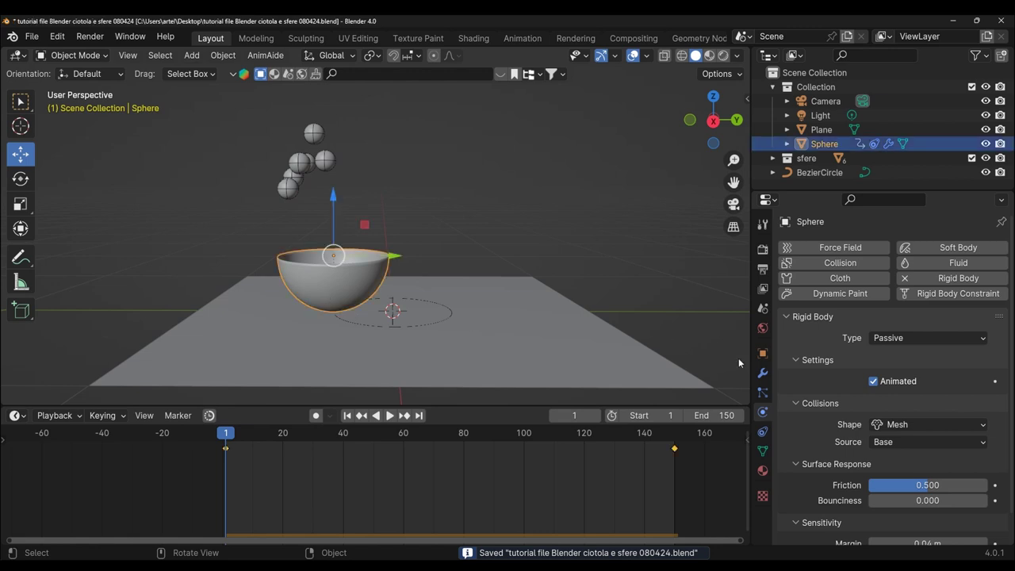
Step: Show the bowl's Object Constraints settings and jump to the final frame, 150
click(763, 432)
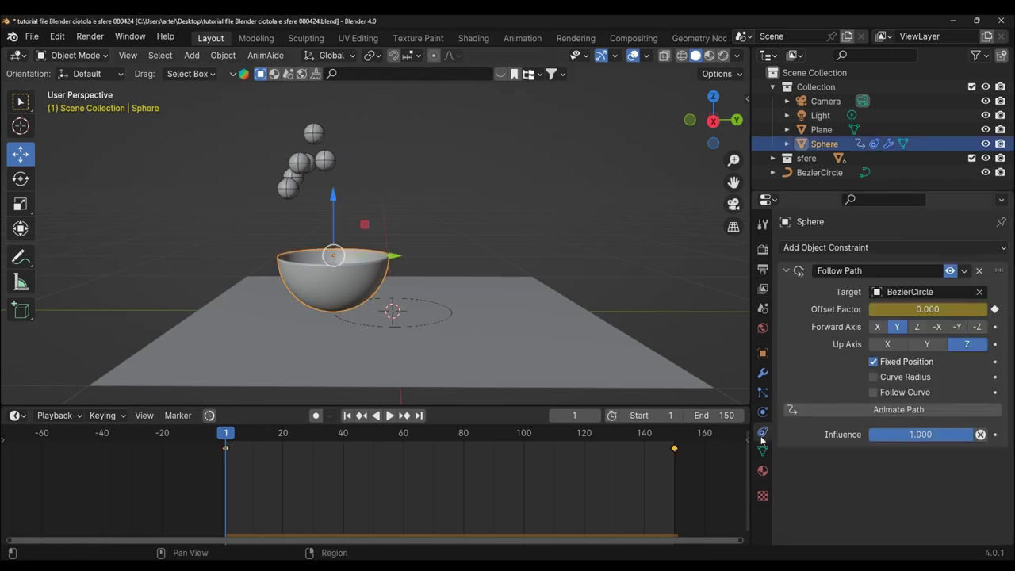
key(shift+Right)
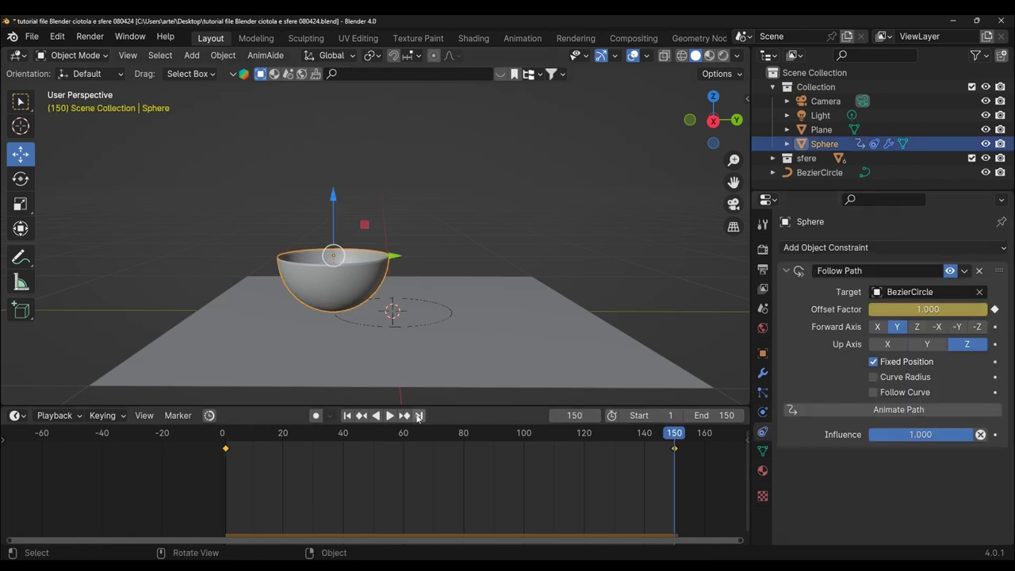
scroll(411, 303, down, 4)
scroll(406, 298, down, 3)
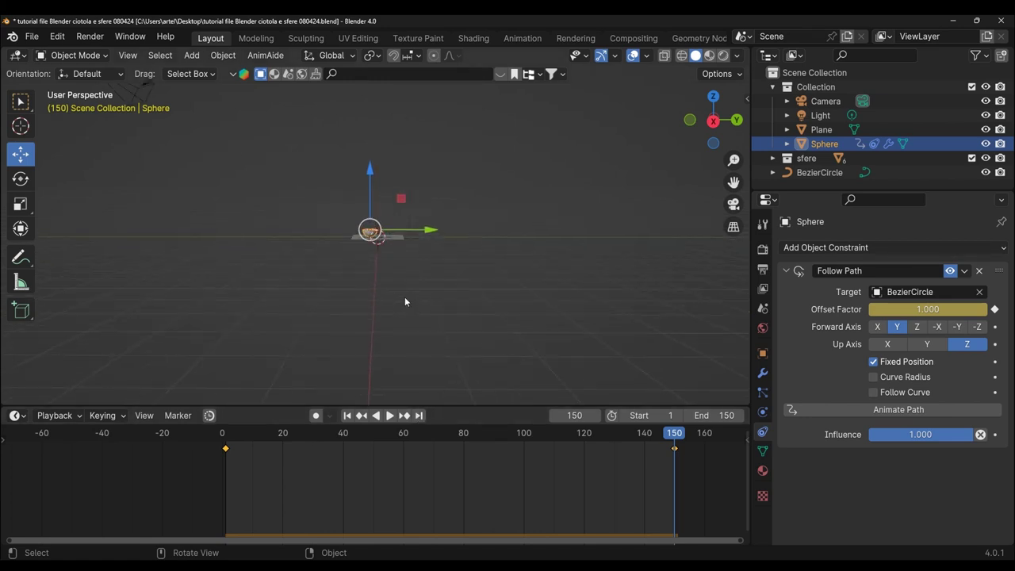
scroll(404, 299, up, 4)
middle_drag(403, 296, 410, 346)
scroll(410, 346, up, 2)
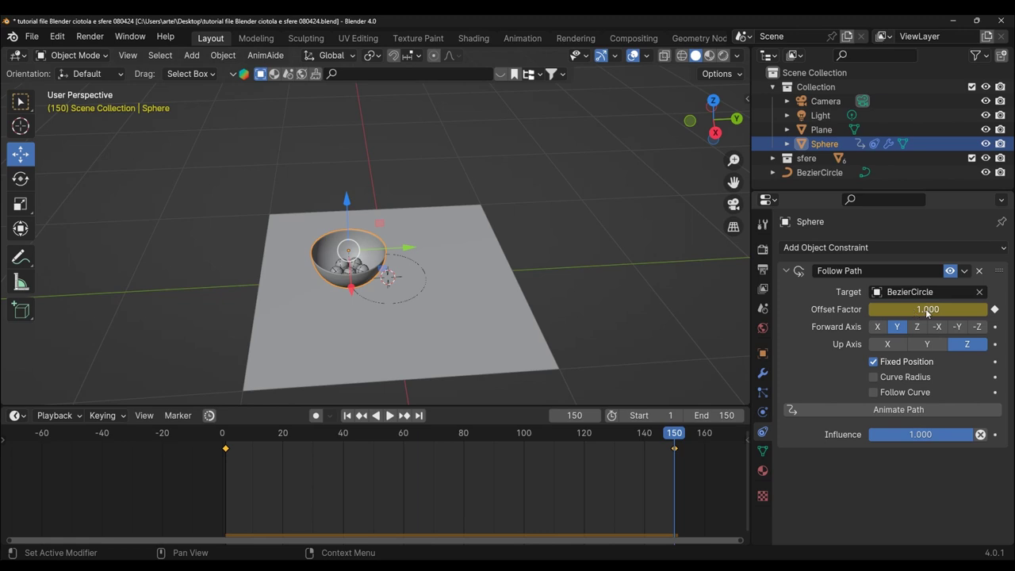
mouse_move(670, 441)
mouse_down()
mouse_move(647, 452)
mouse_move(675, 450)
mouse_up()
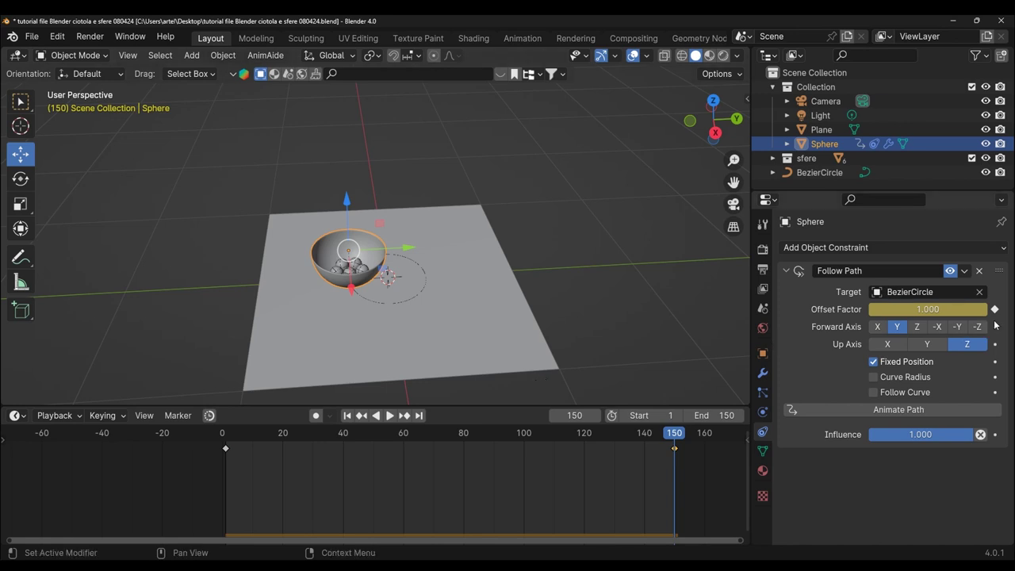
Step: Set the Follow Path Offset Factor to 3 and keyframe it
click(941, 310)
text(3)
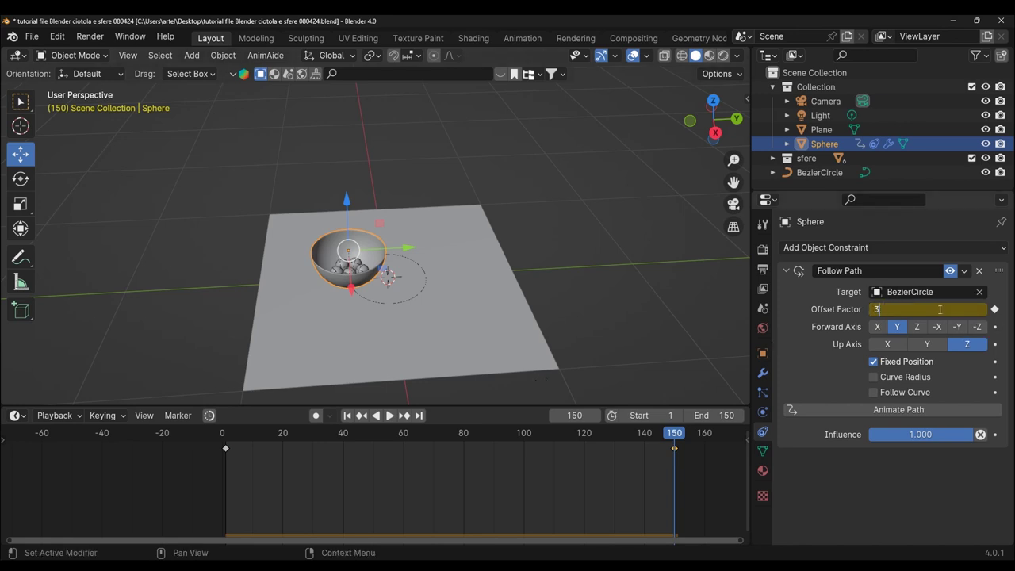
key(Return)
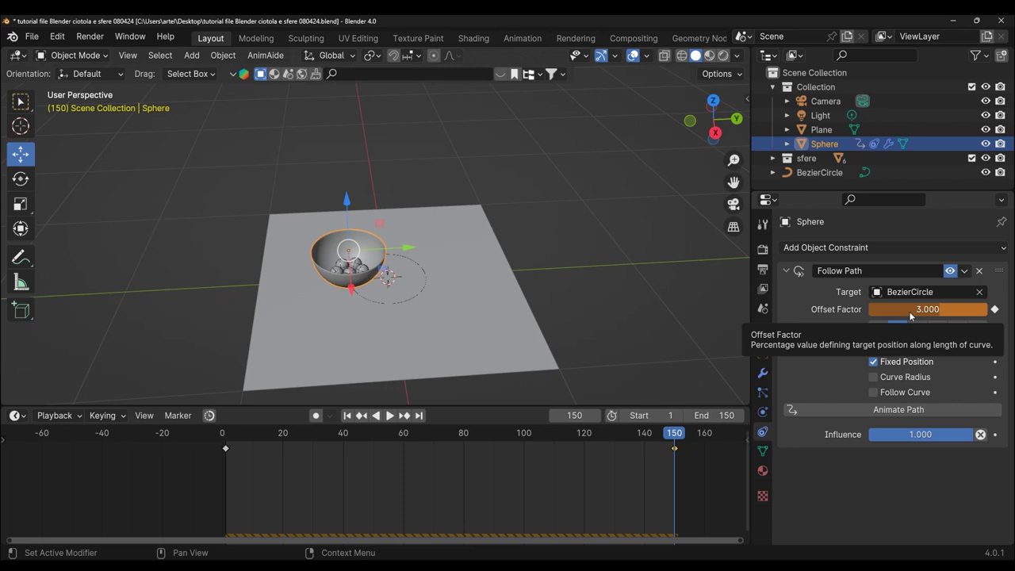
key(i)
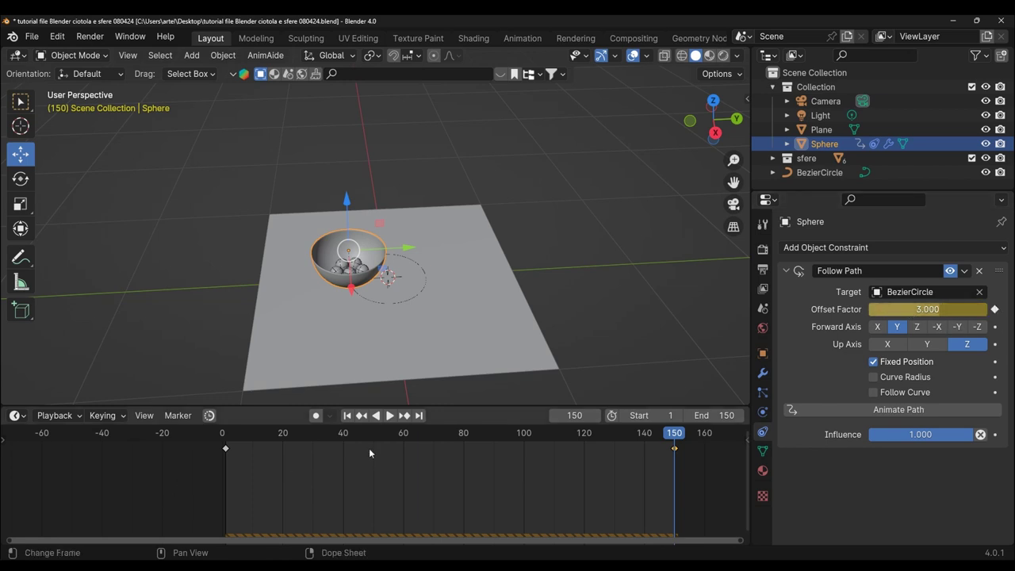
click(388, 416)
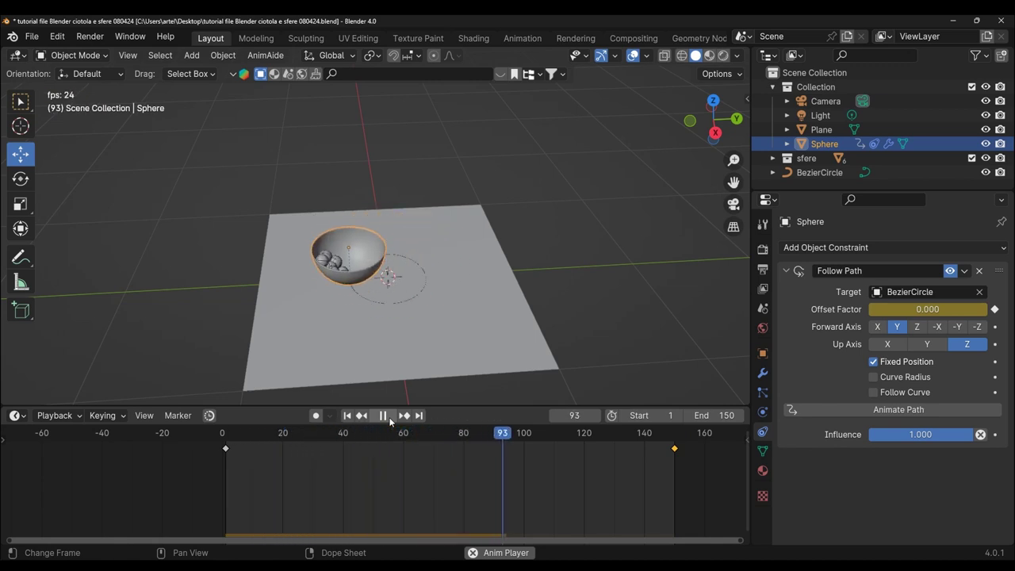
scroll(418, 331, up, 5)
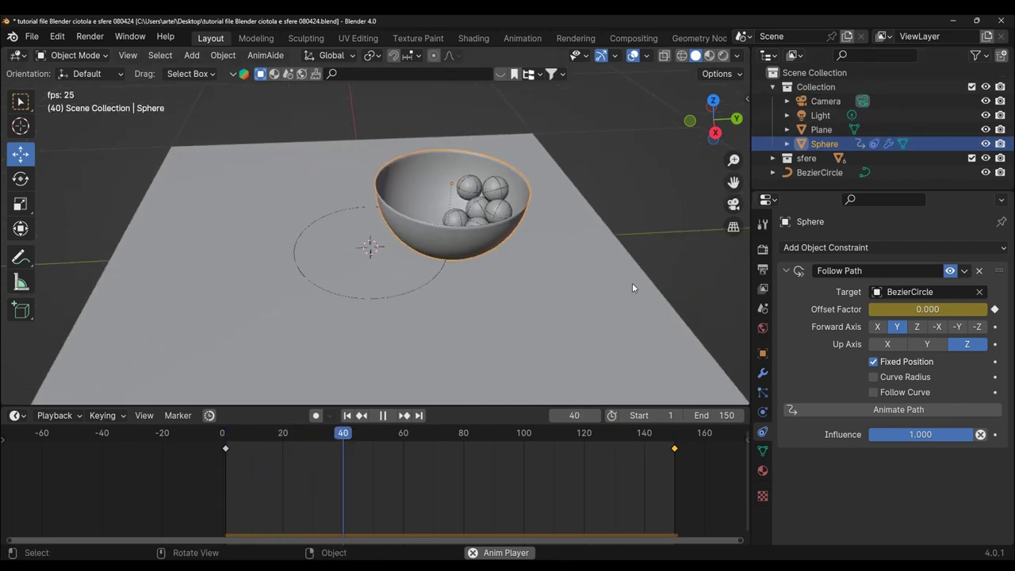
middle_drag(632, 282, 577, 338)
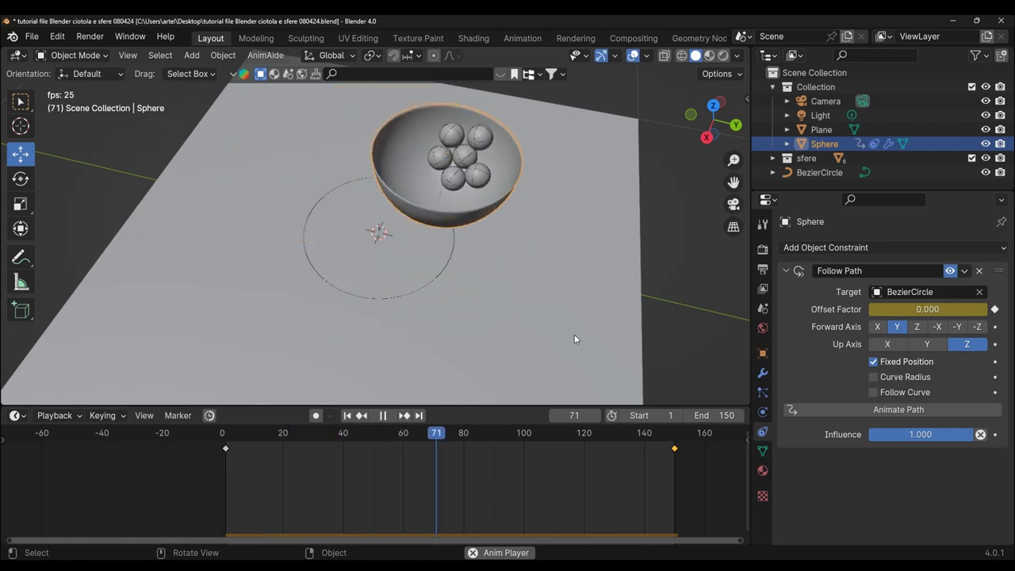
key(Escape)
click(419, 415)
middle_drag(458, 379, 467, 274)
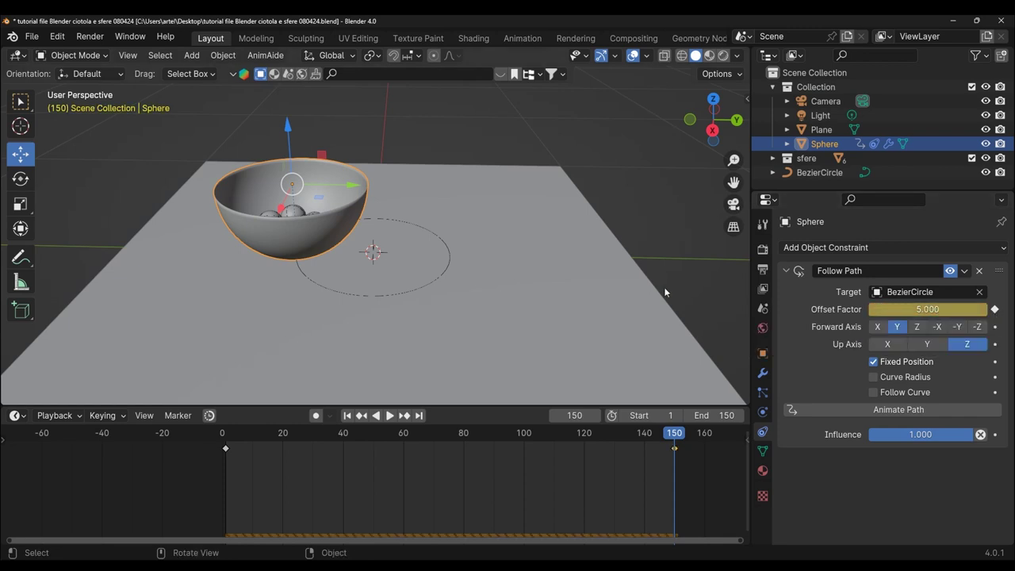
click(390, 416)
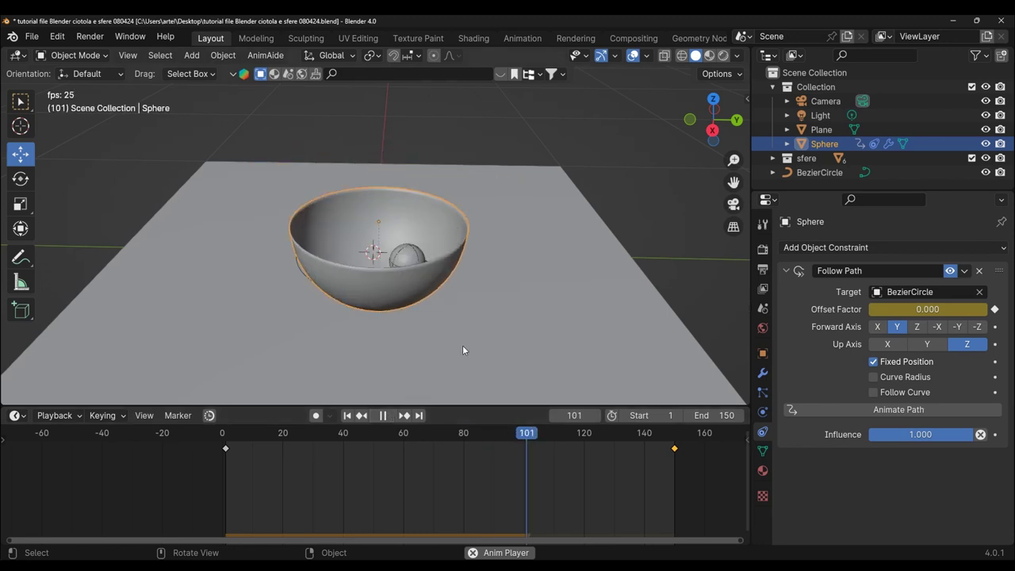
mouse_move(462, 345)
middle_down()
mouse_move(381, 365)
mouse_move(446, 329)
middle_up()
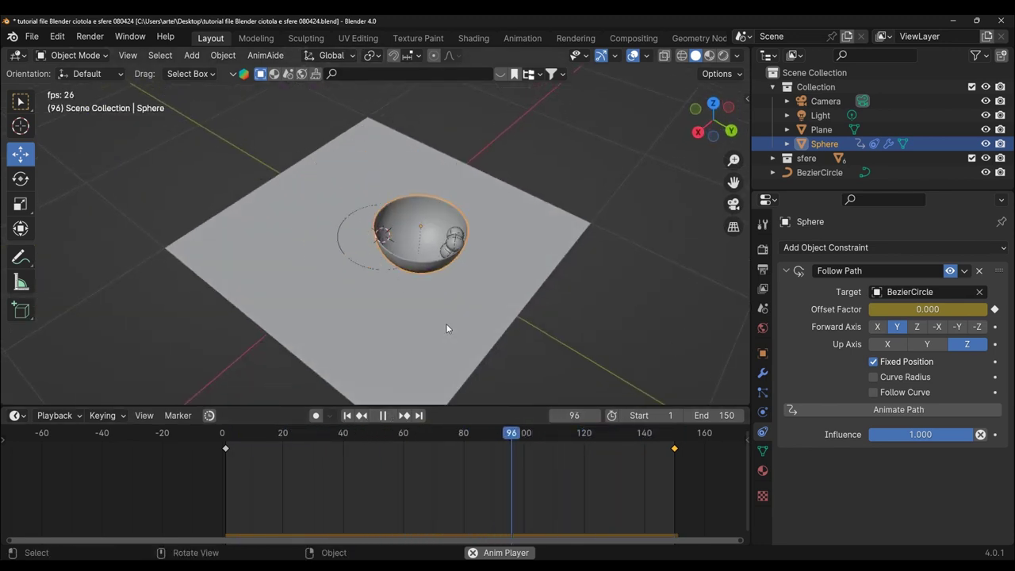
Step: Stop the playback and save the project file
click(382, 415)
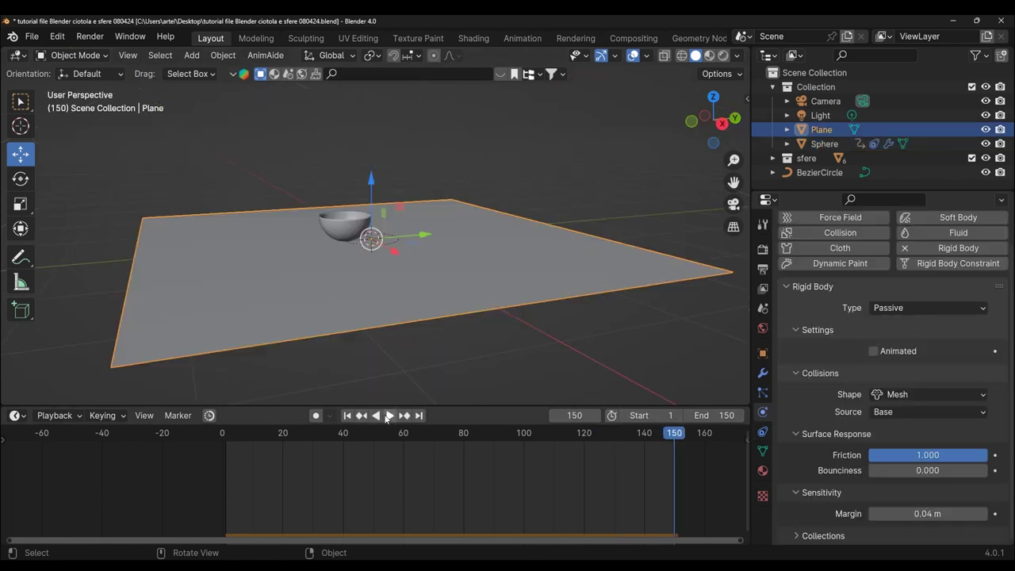
click(35, 37)
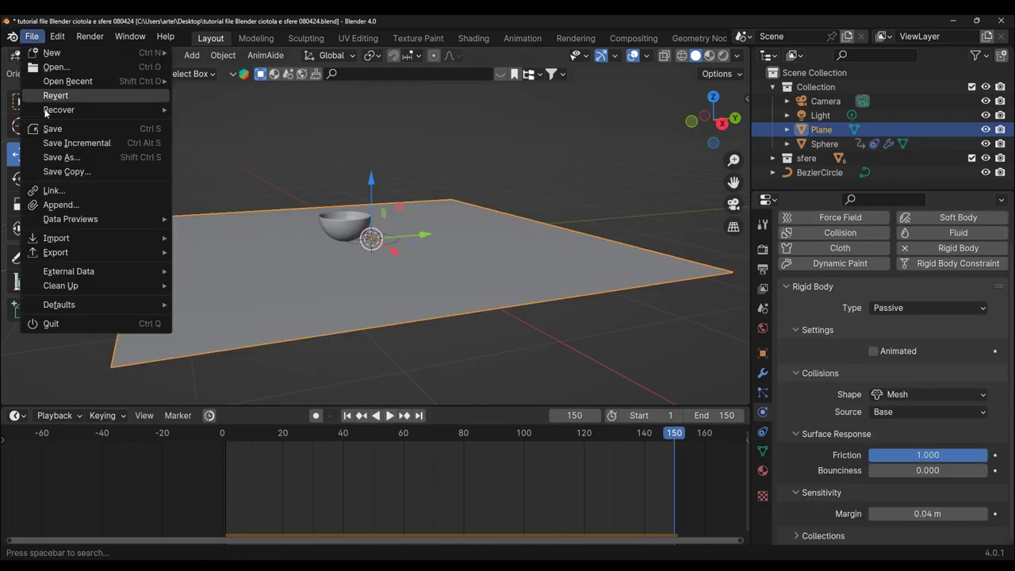
click(50, 130)
Step: Frame the bowl and spheres and switch the viewport to wireframe shading
scroll(412, 323, up, 3)
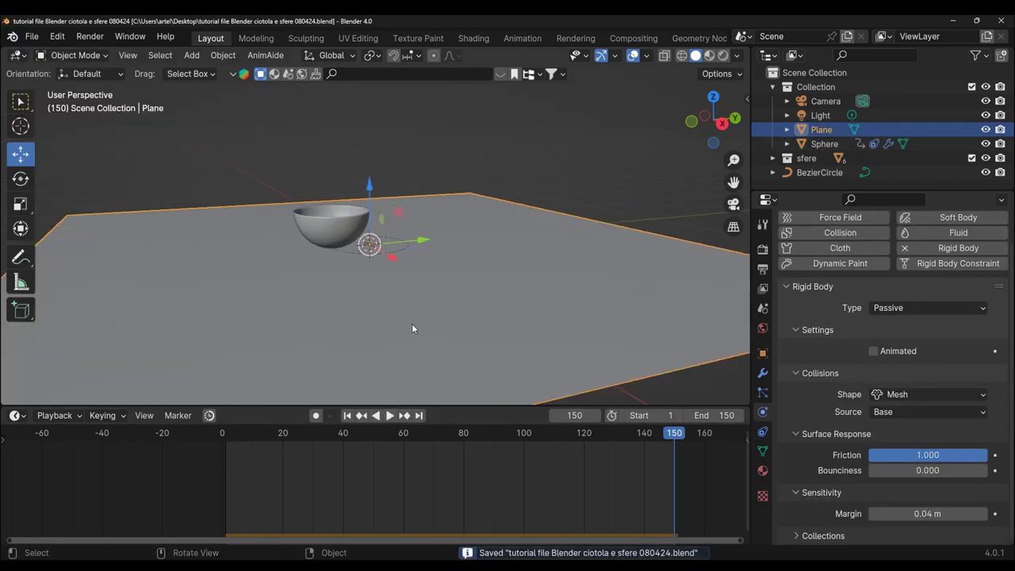
scroll(412, 324, up, 2)
mouse_move(412, 324)
middle_down()
mouse_move(422, 344)
mouse_move(363, 346)
middle_up()
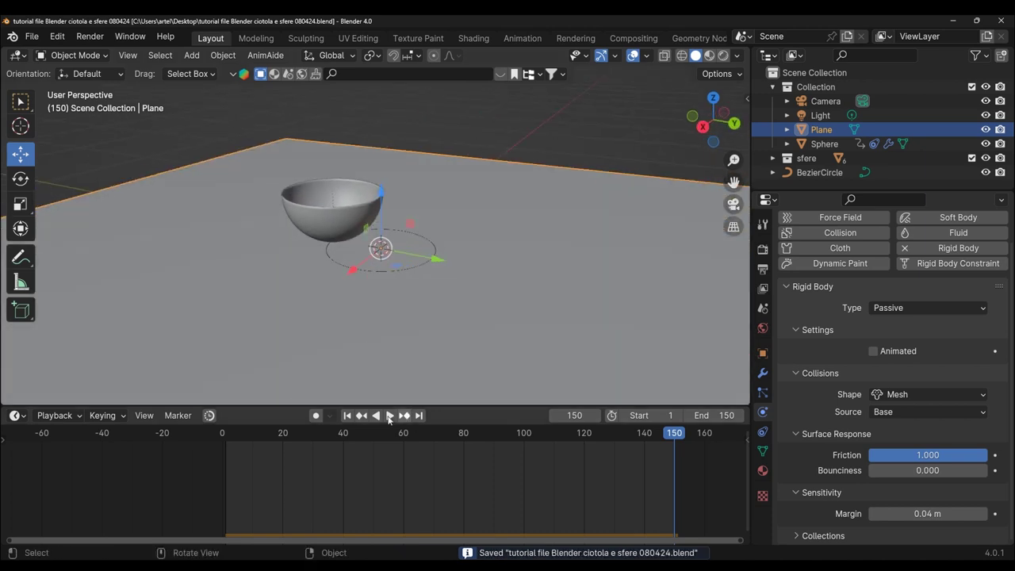
drag(734, 181, 590, 244)
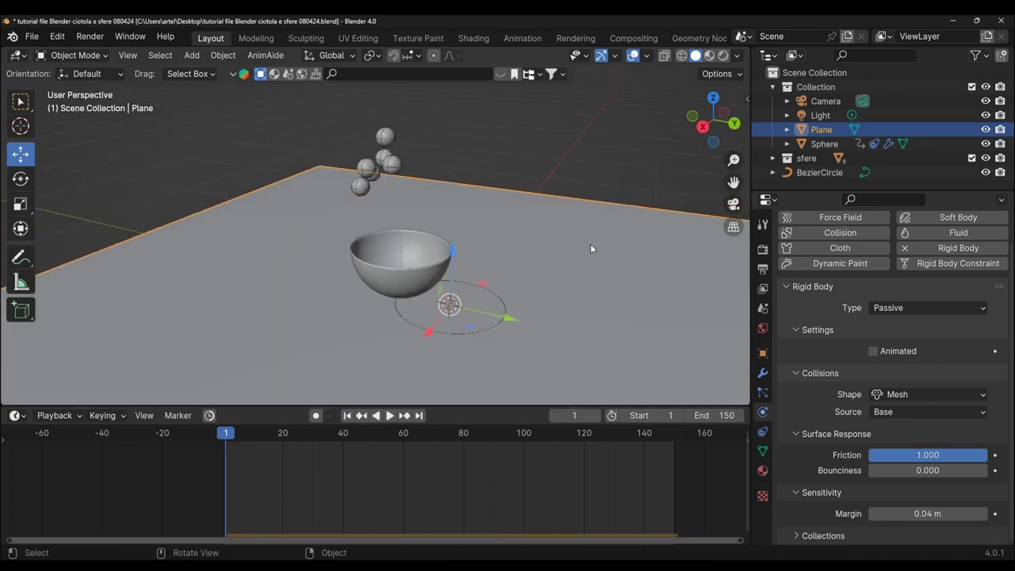
shift+middle_drag(590, 244, 624, 156)
click(684, 57)
middle_drag(637, 112, 372, 397)
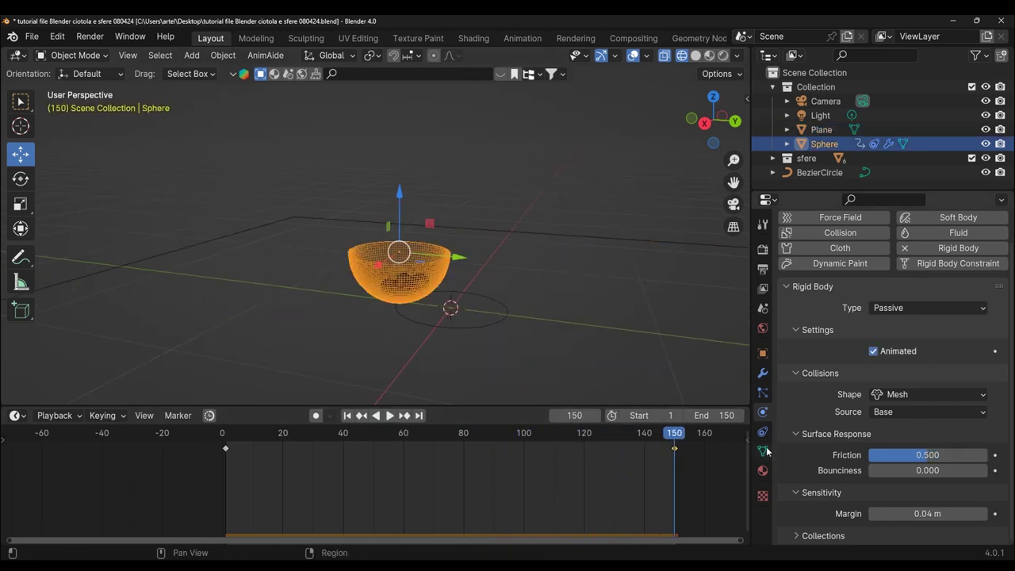
Step: Show the bowl's Follow Path constraint, then play, pause near frame 125, and replay the animation
click(763, 431)
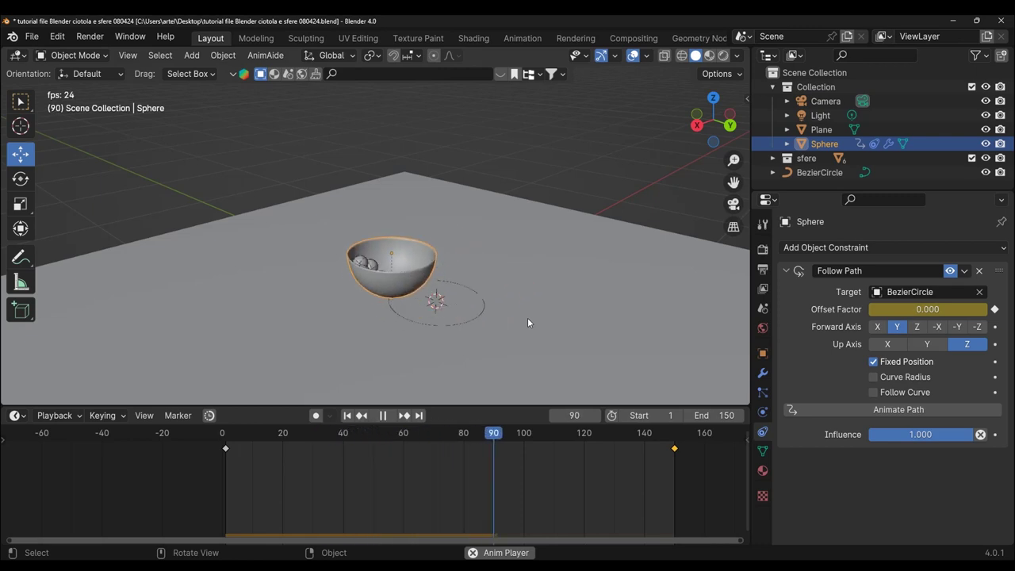
middle_drag(551, 325, 488, 351)
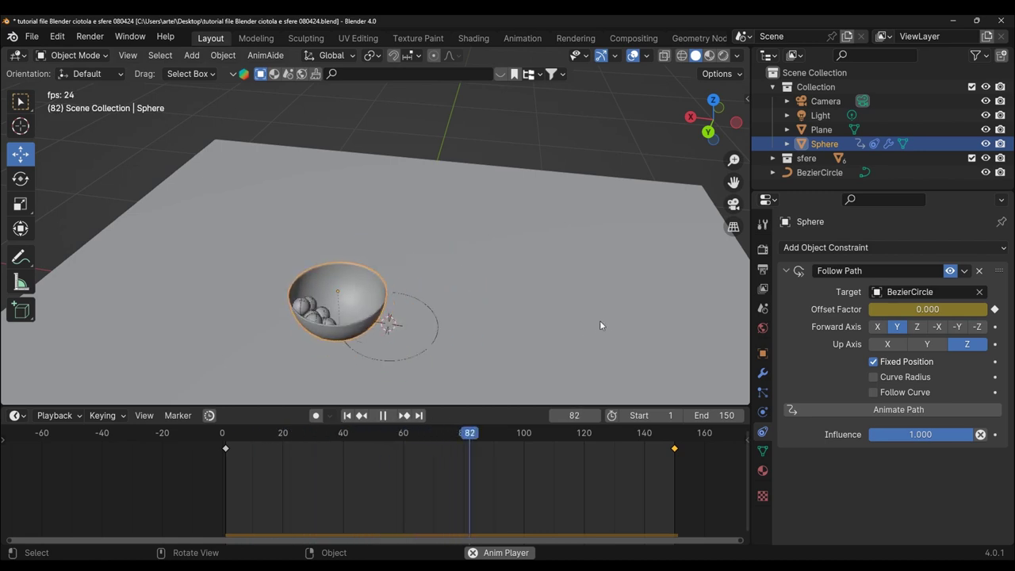
click(387, 416)
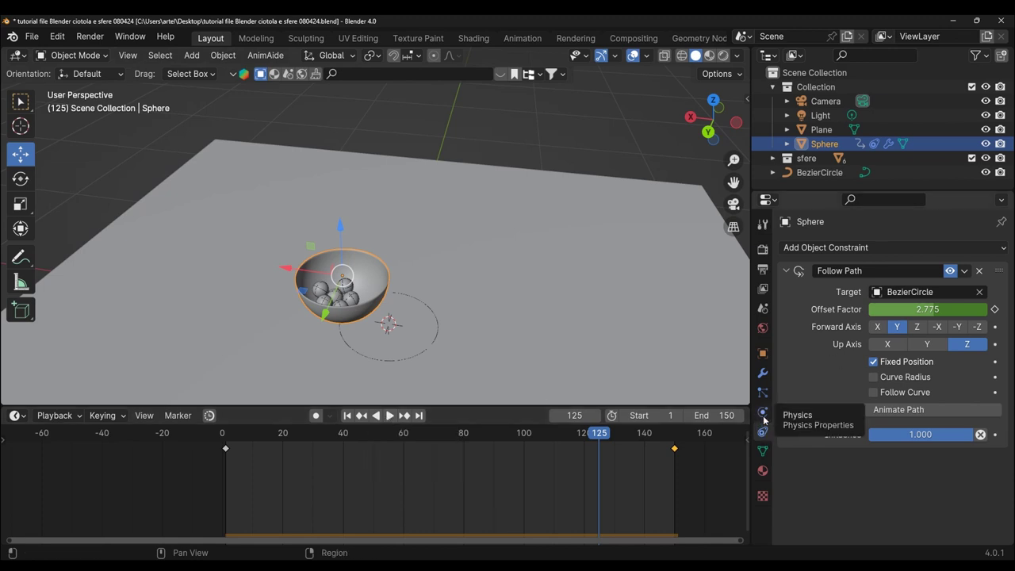
click(389, 416)
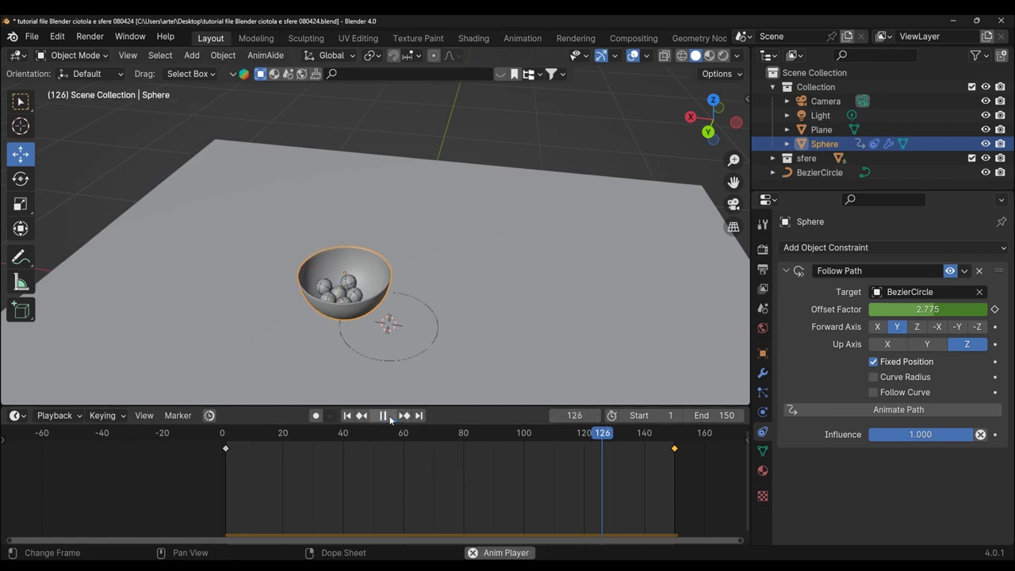